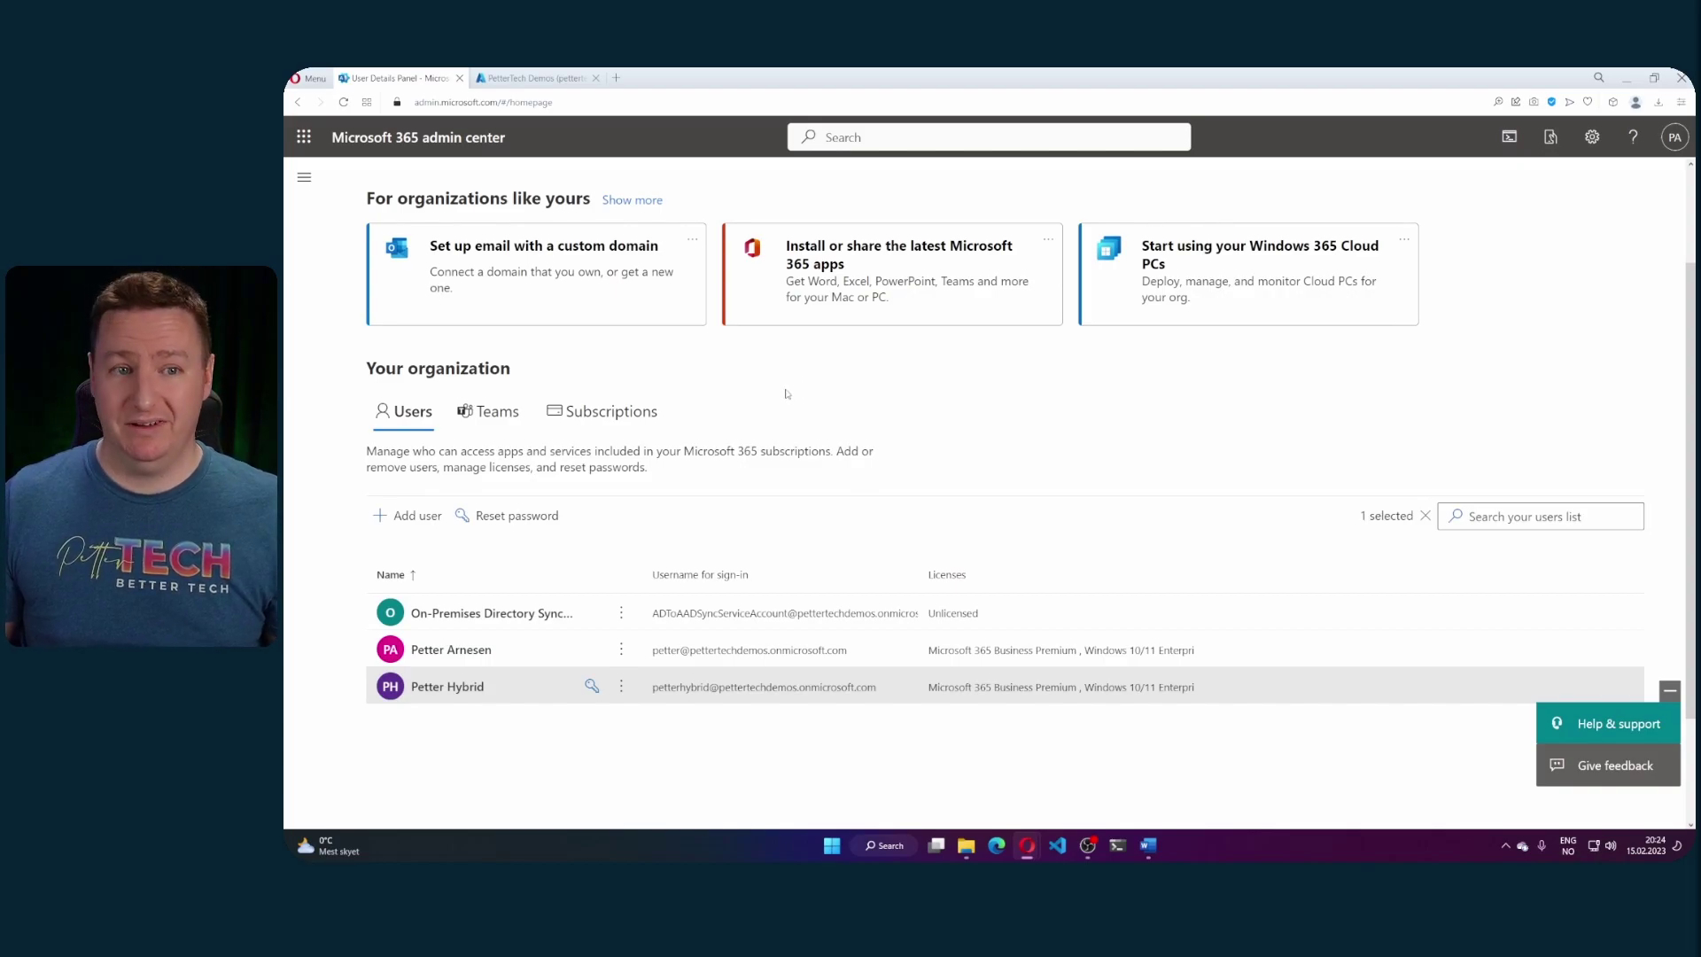
- Give the hybrid user a Windows 365 Enterprise 2 vCPU, 8 GB, 128 GB licence and save
click(456, 688)
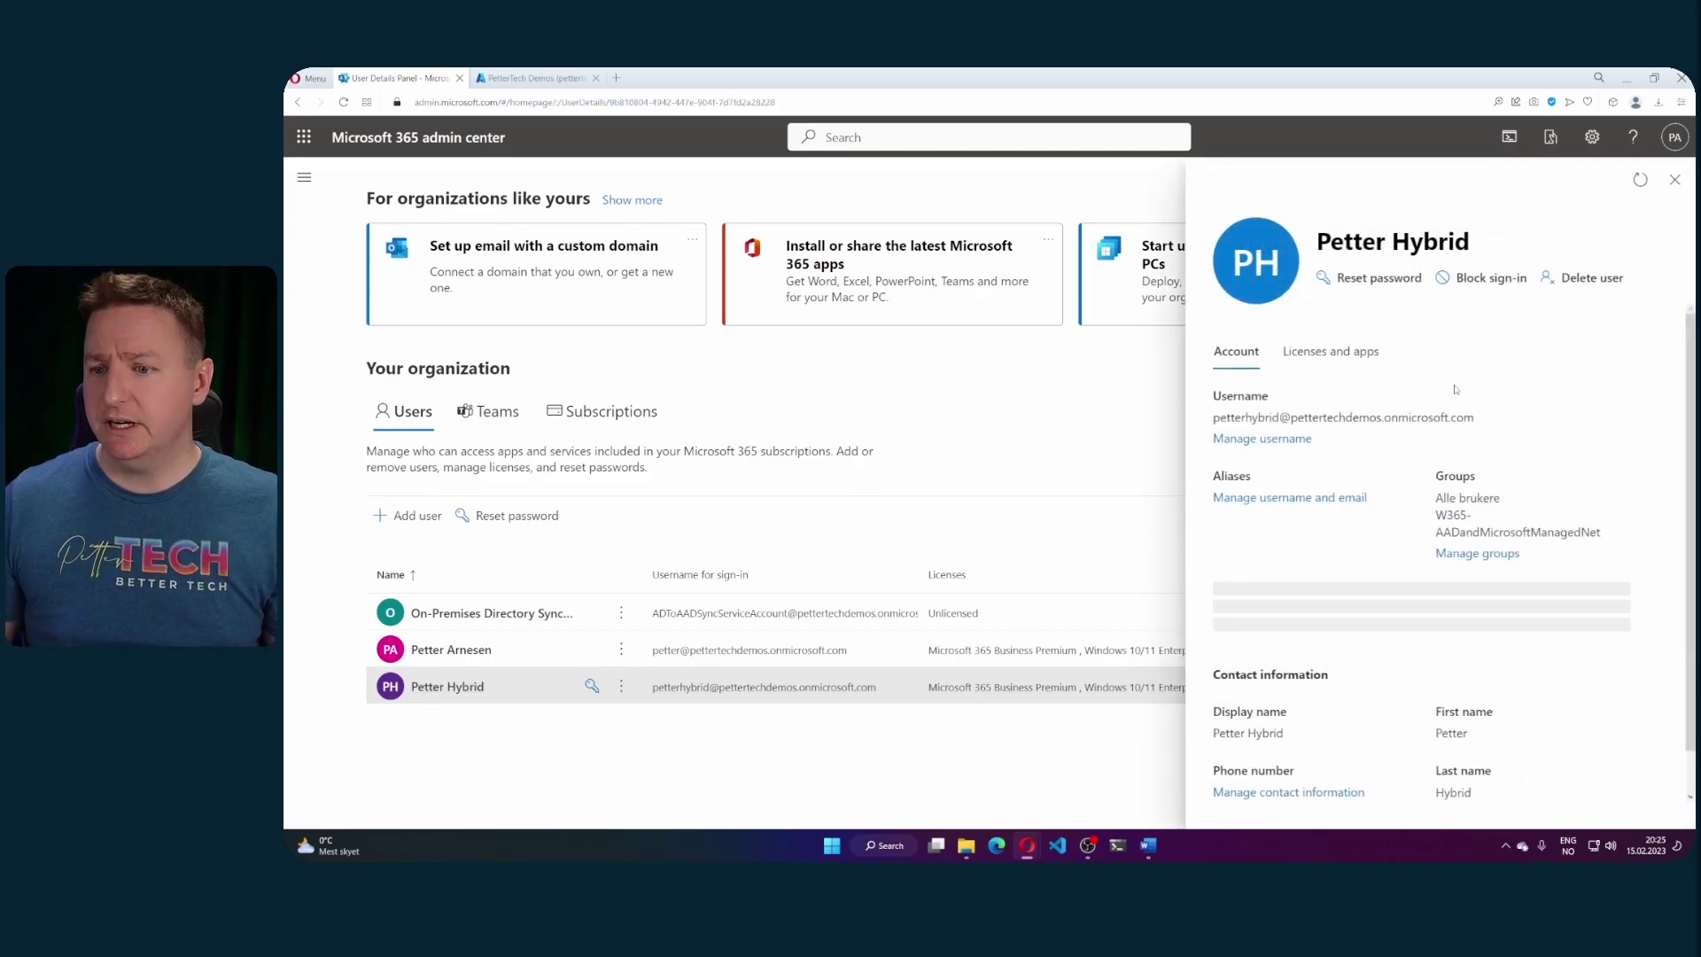
click(1320, 362)
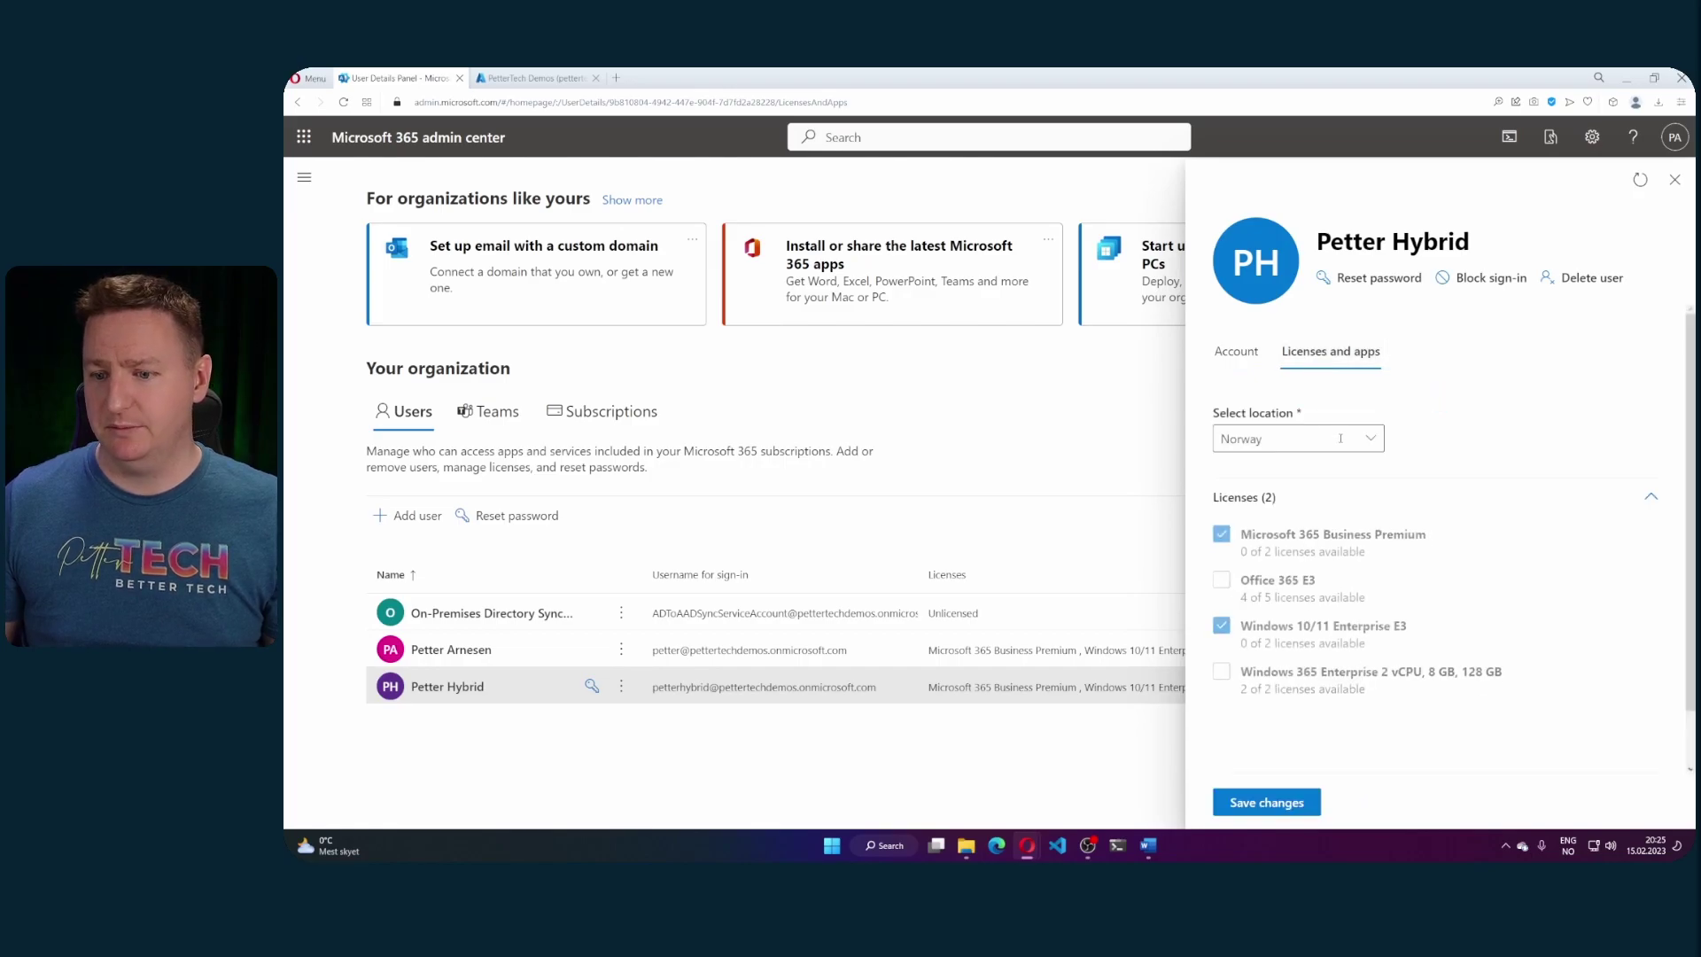
click(1222, 683)
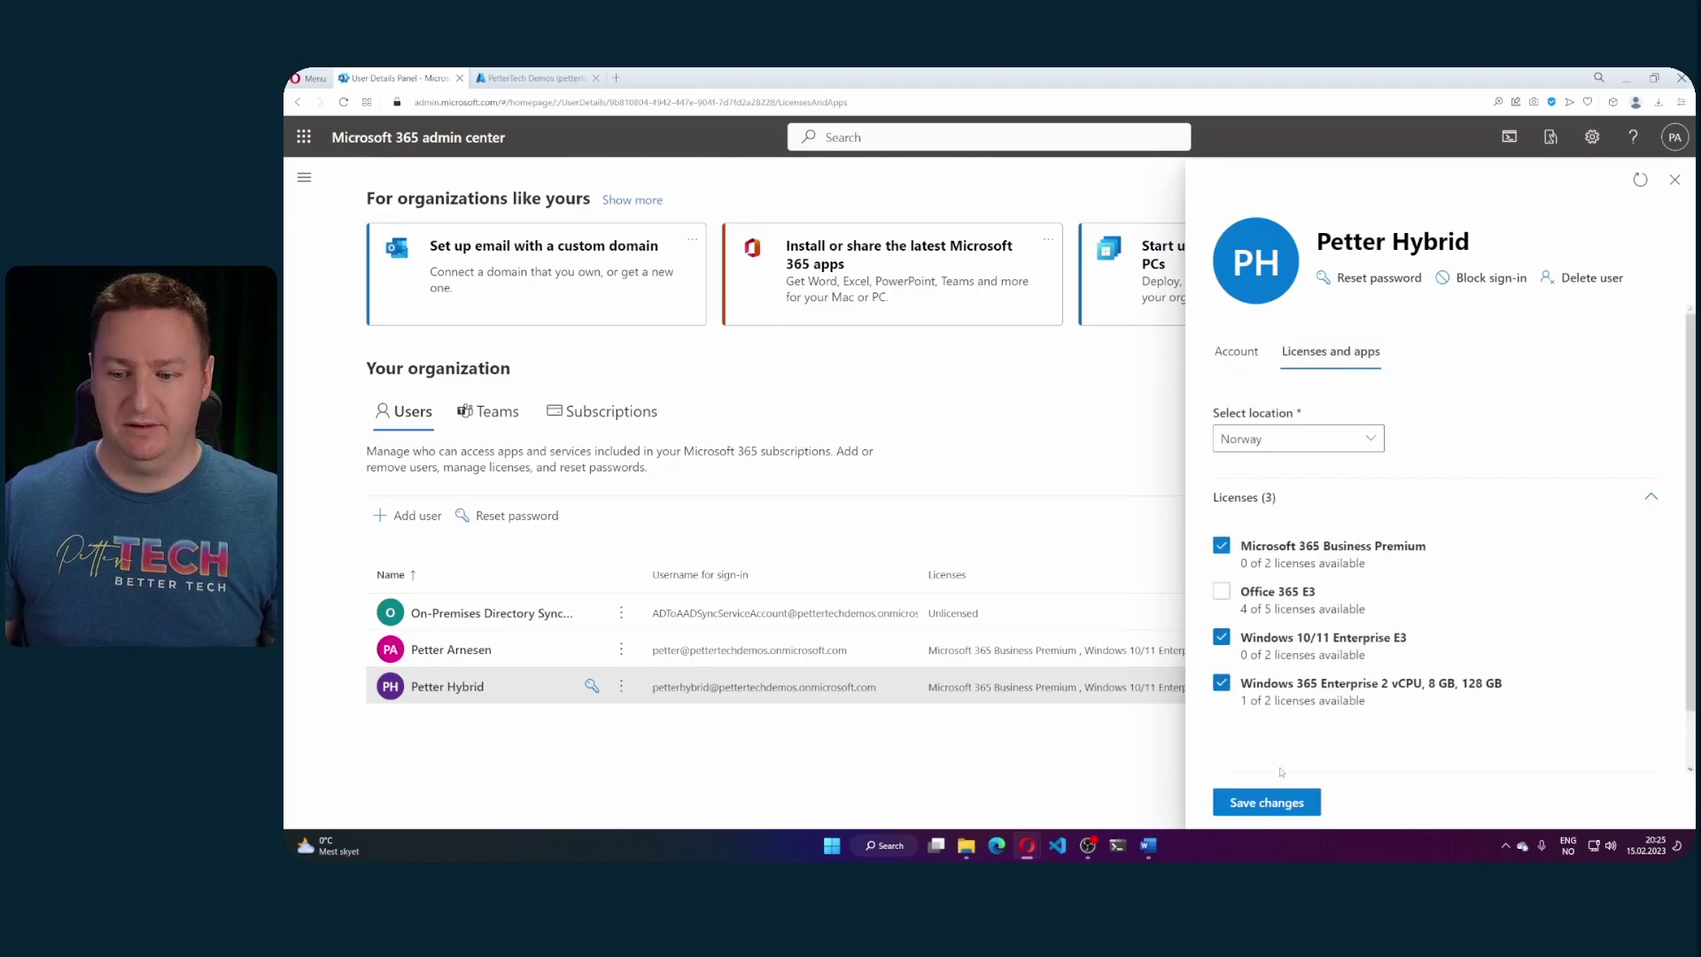
click(1267, 802)
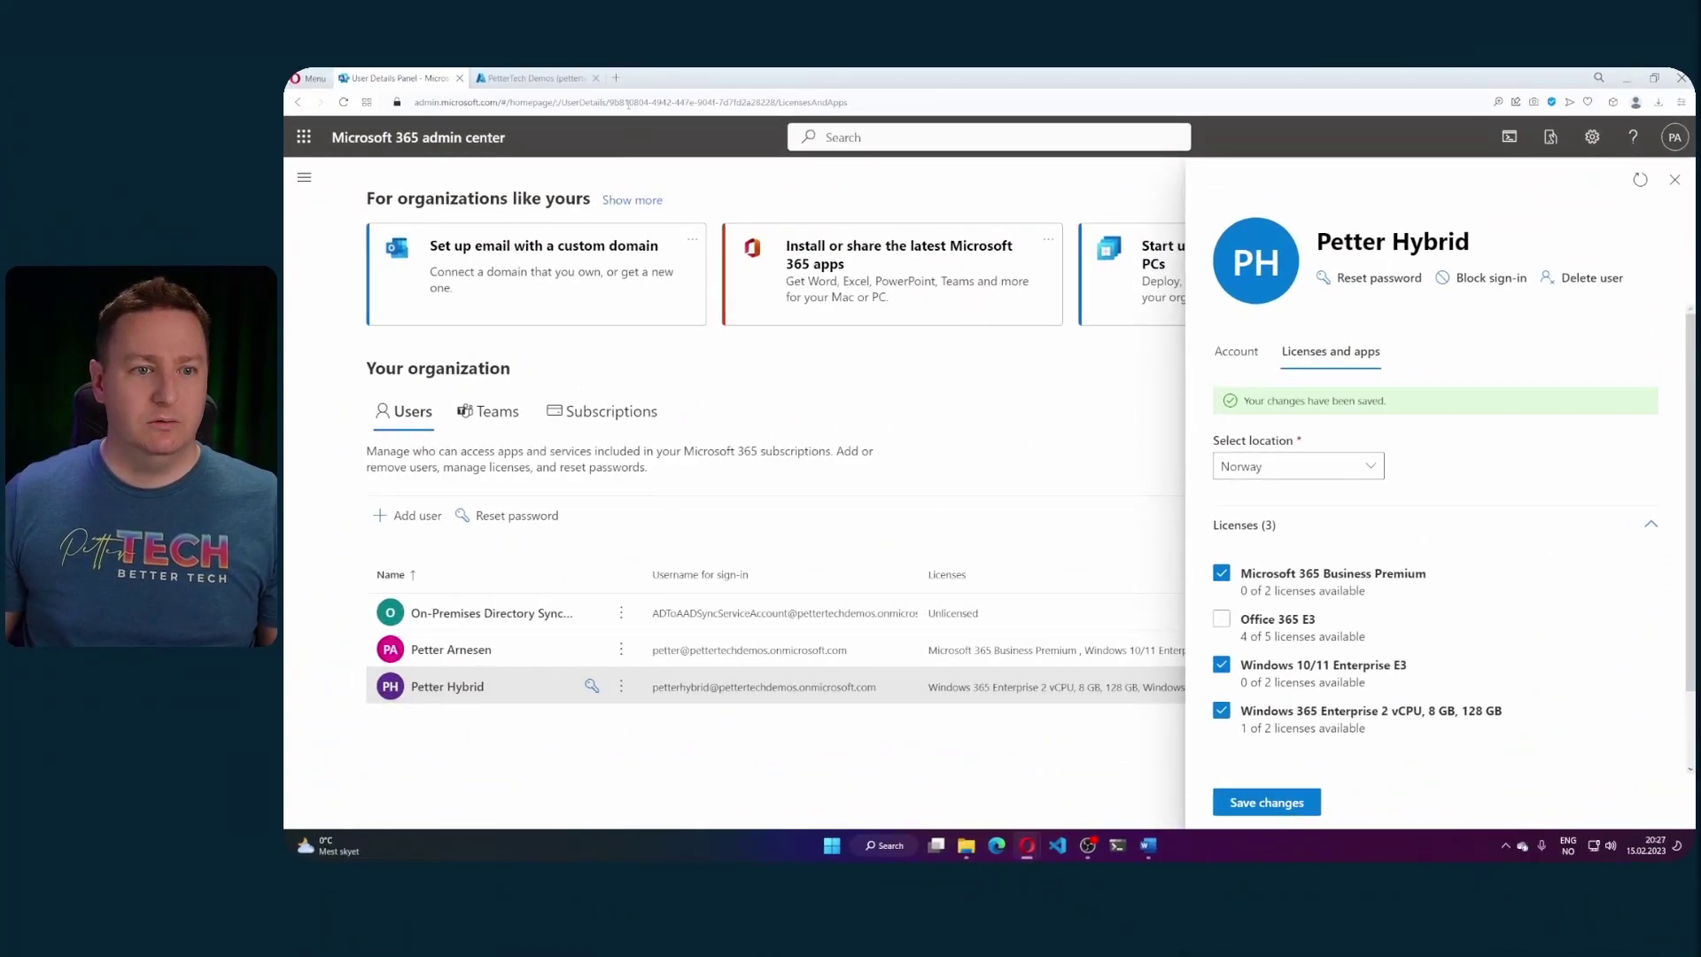
- In Endpoint Manager, show the empty Windows 365 Provisioning policies list under Devices
click(532, 78)
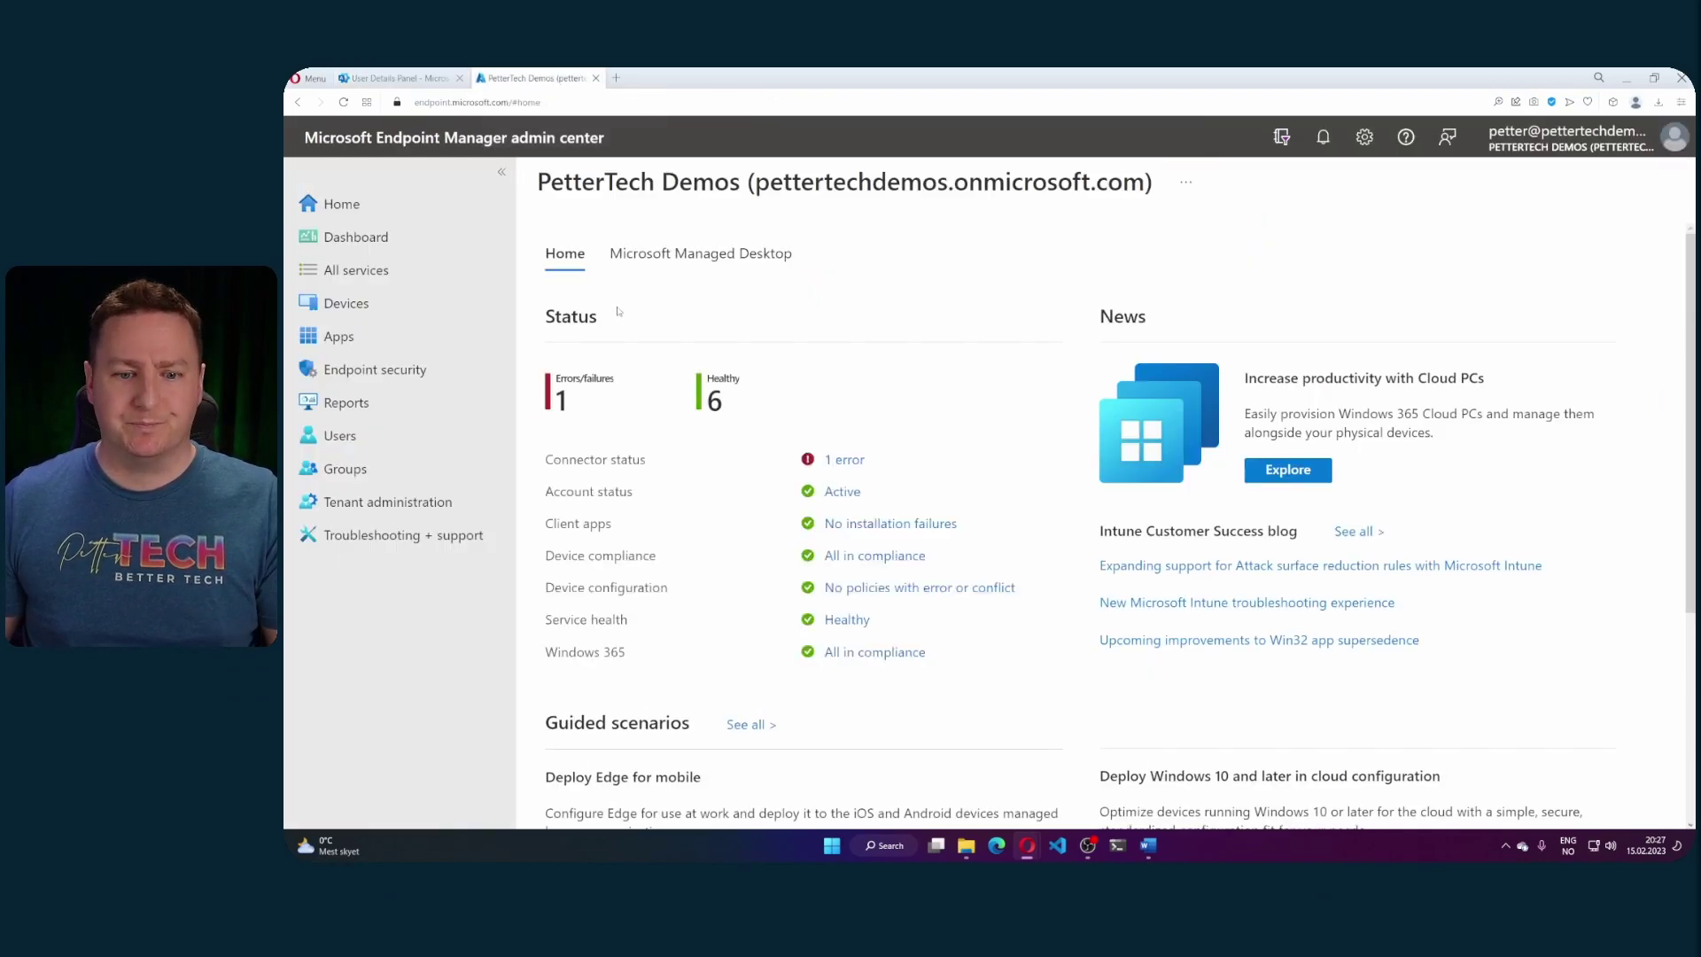
click(412, 303)
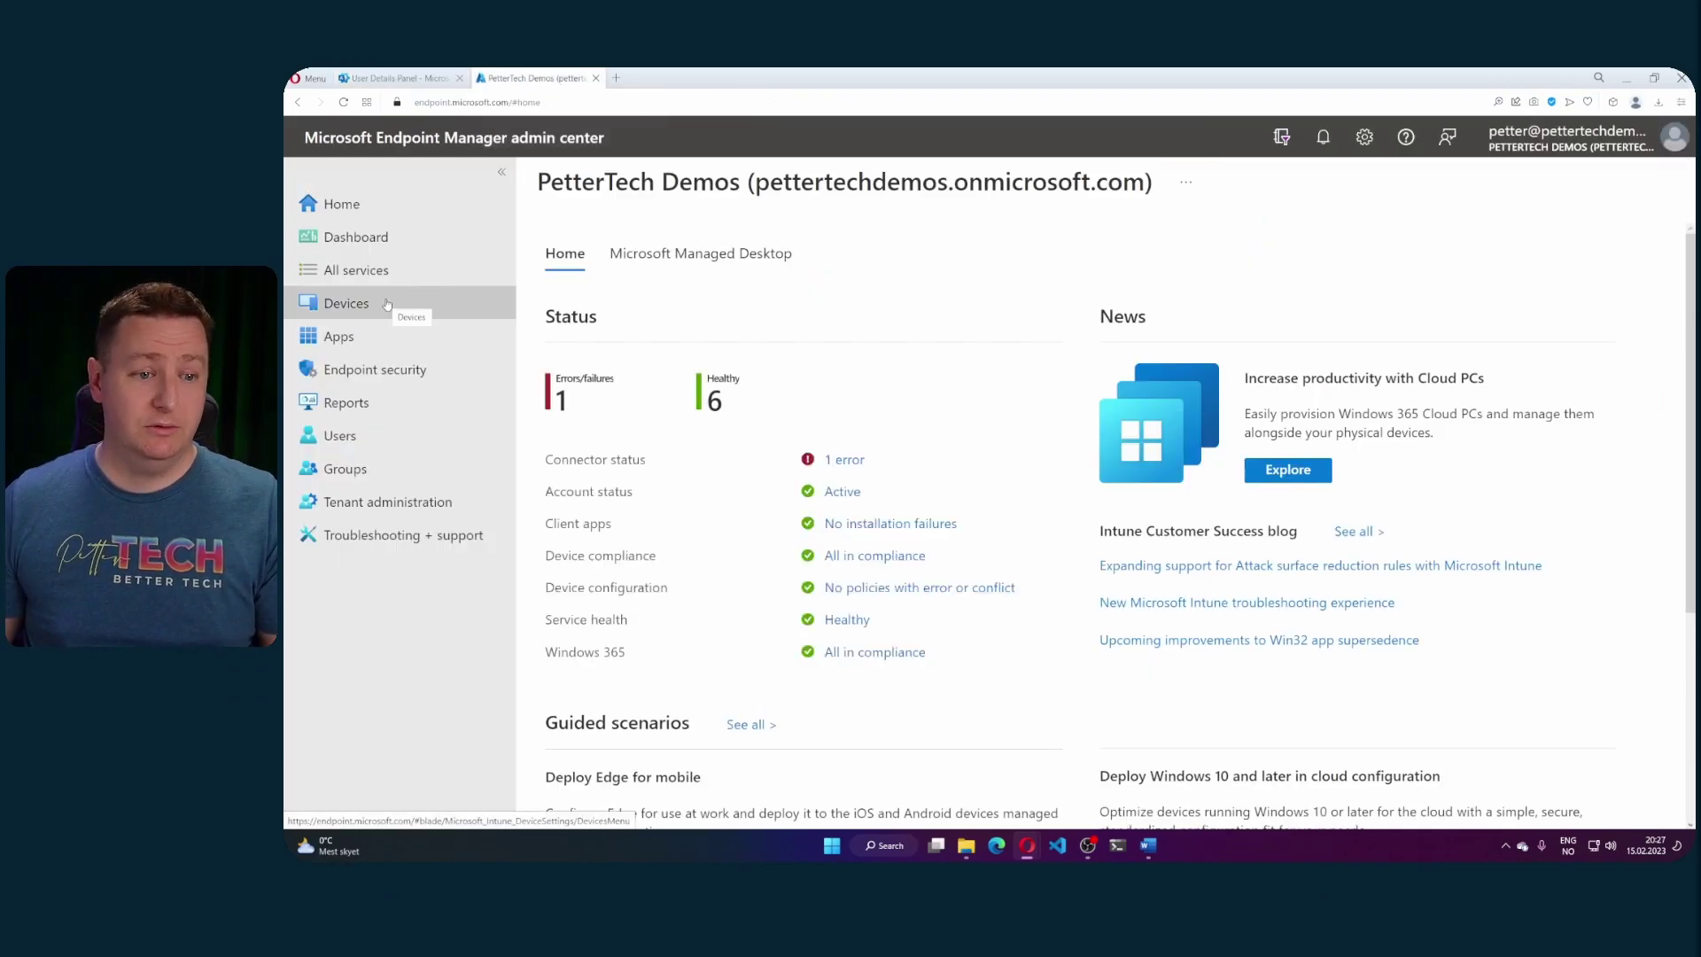
click(618, 775)
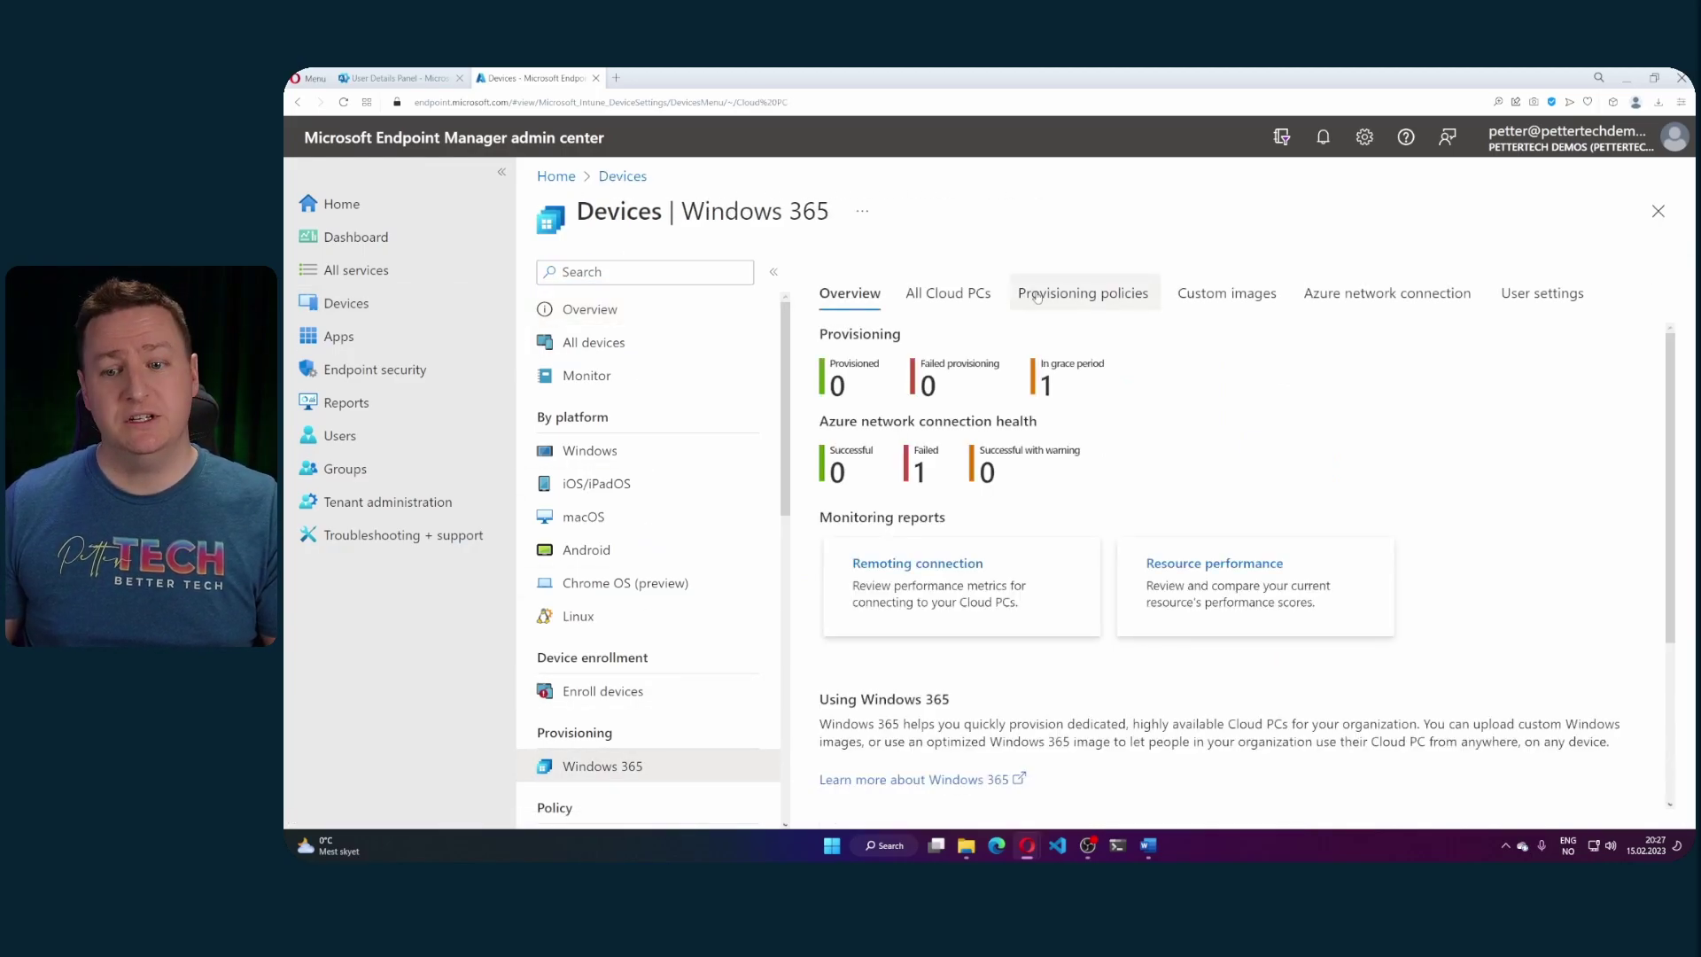
click(1038, 296)
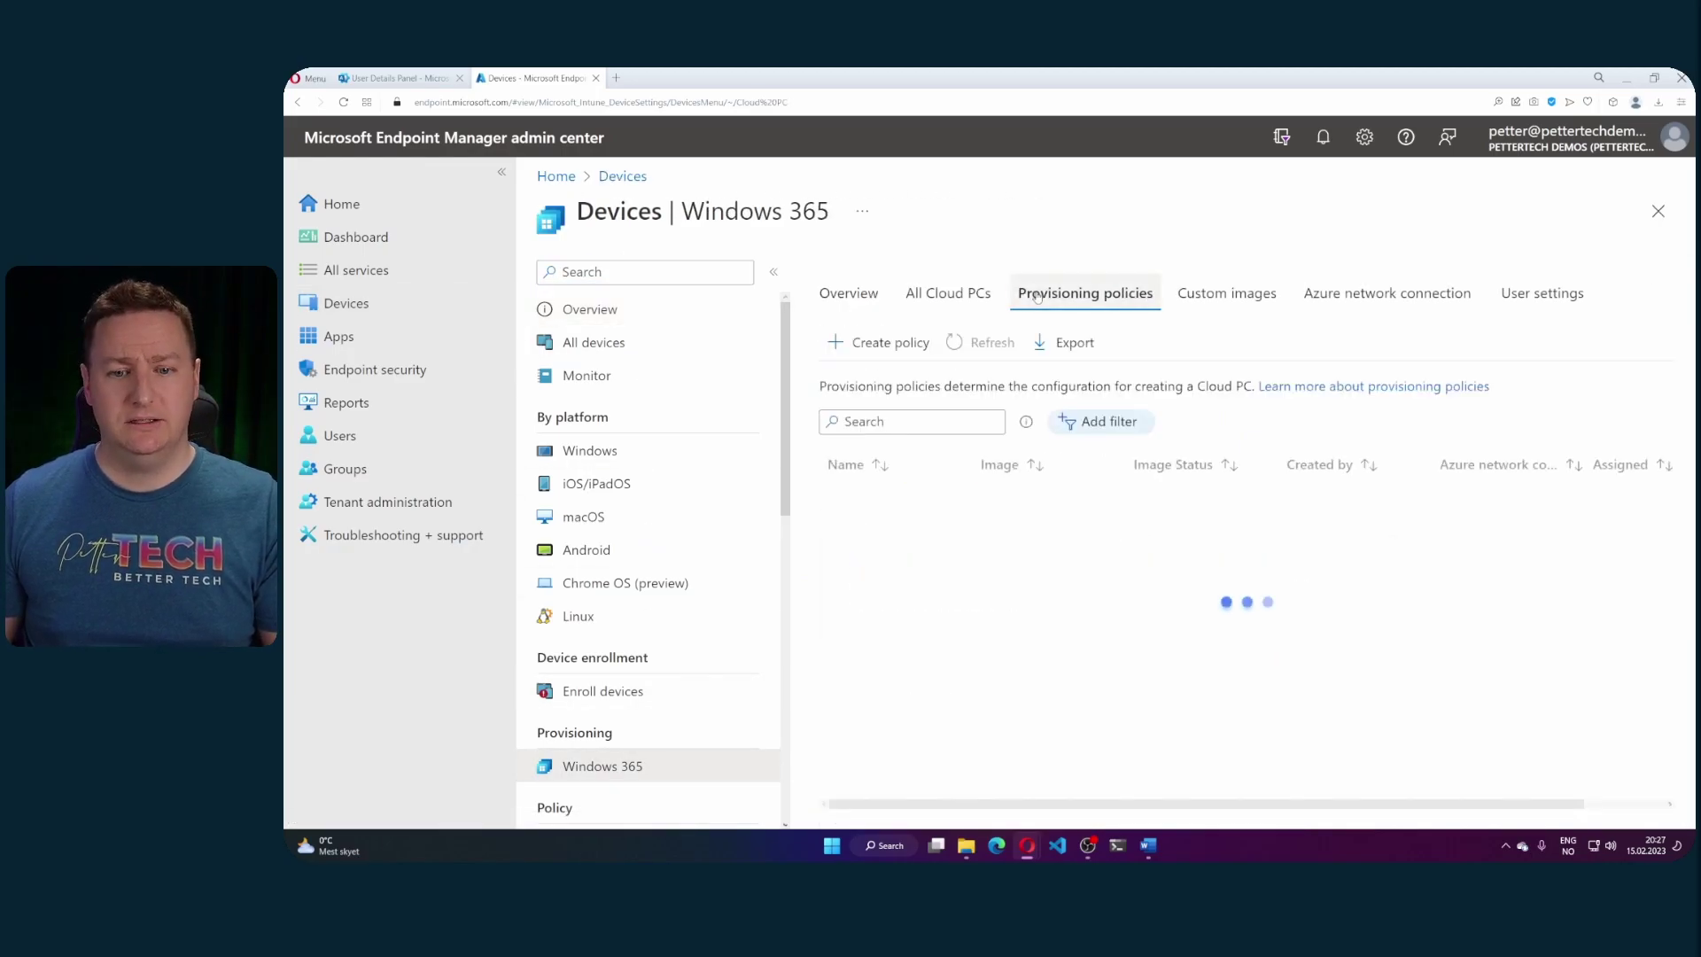
- Start a new provisioning policy named DemoAAD using the Microsoft hosted network
click(883, 345)
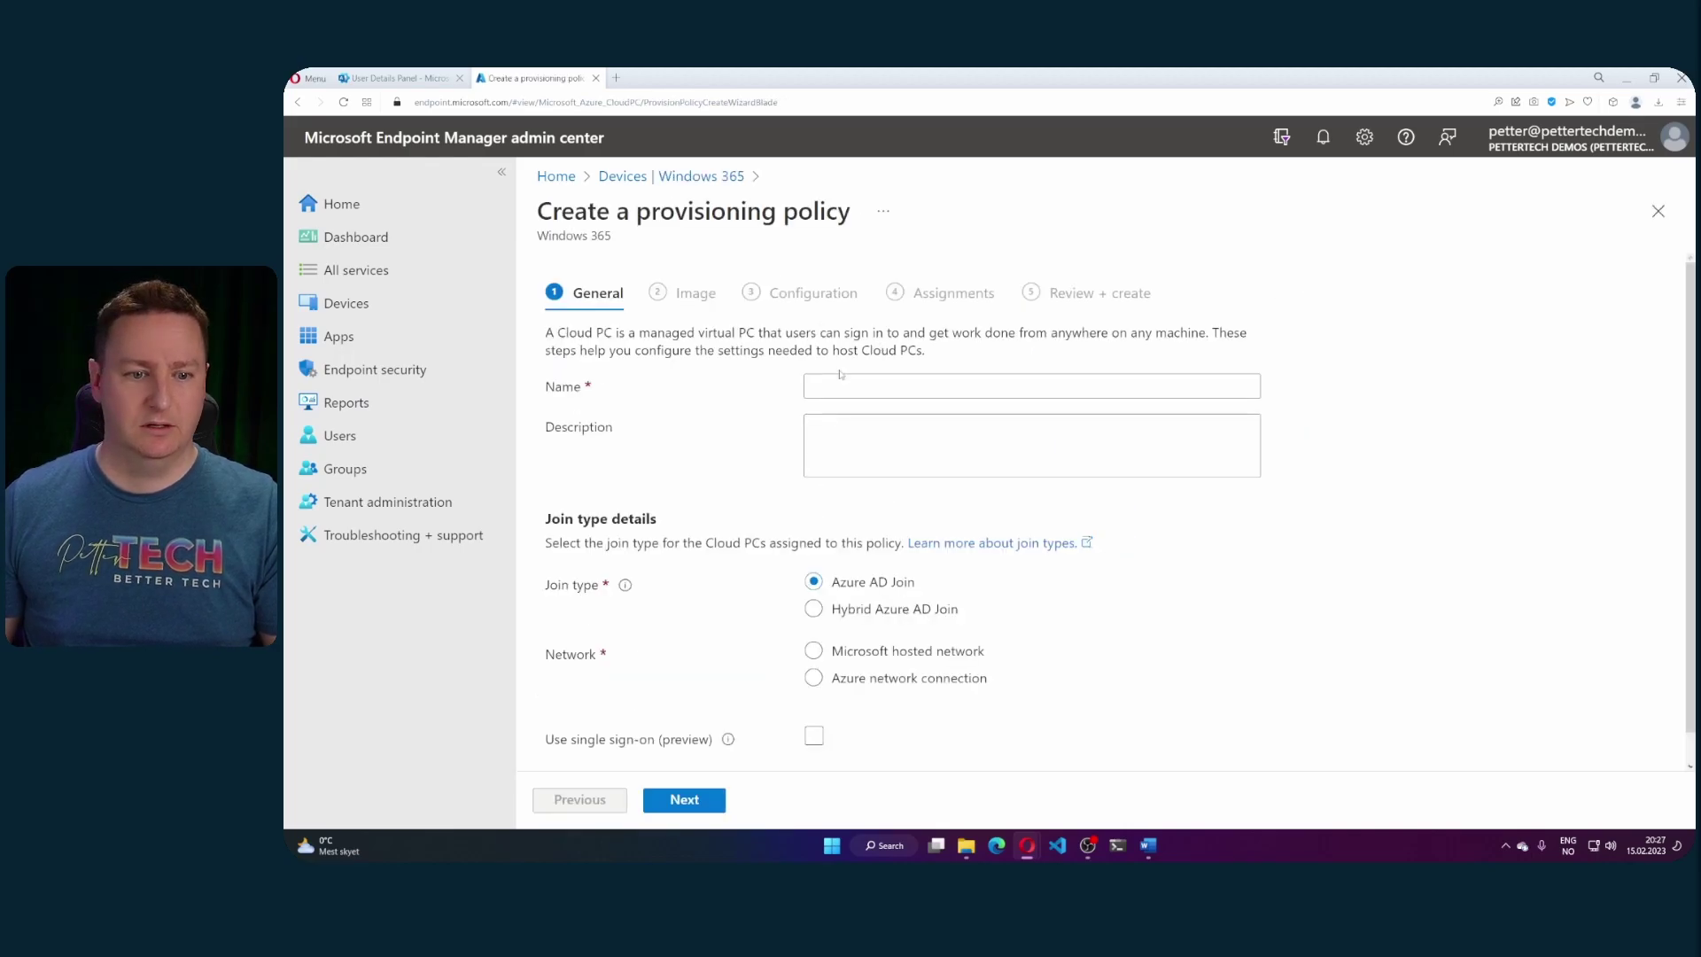
click(839, 385)
text(Demo)
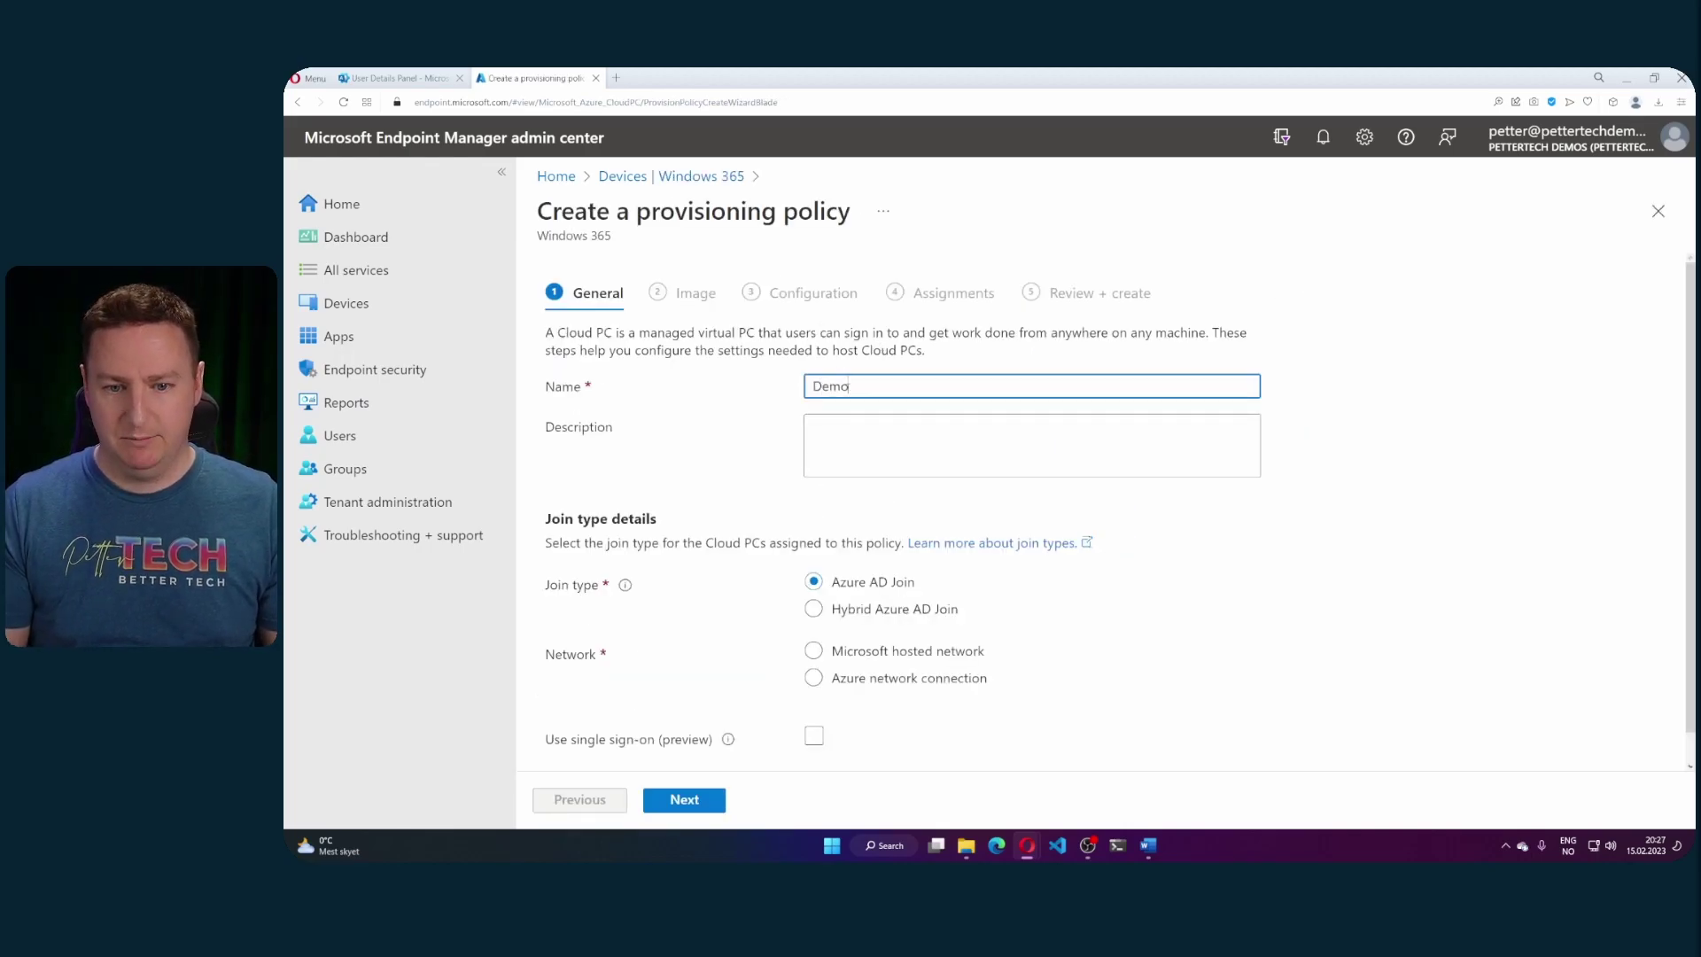
text(AAD)
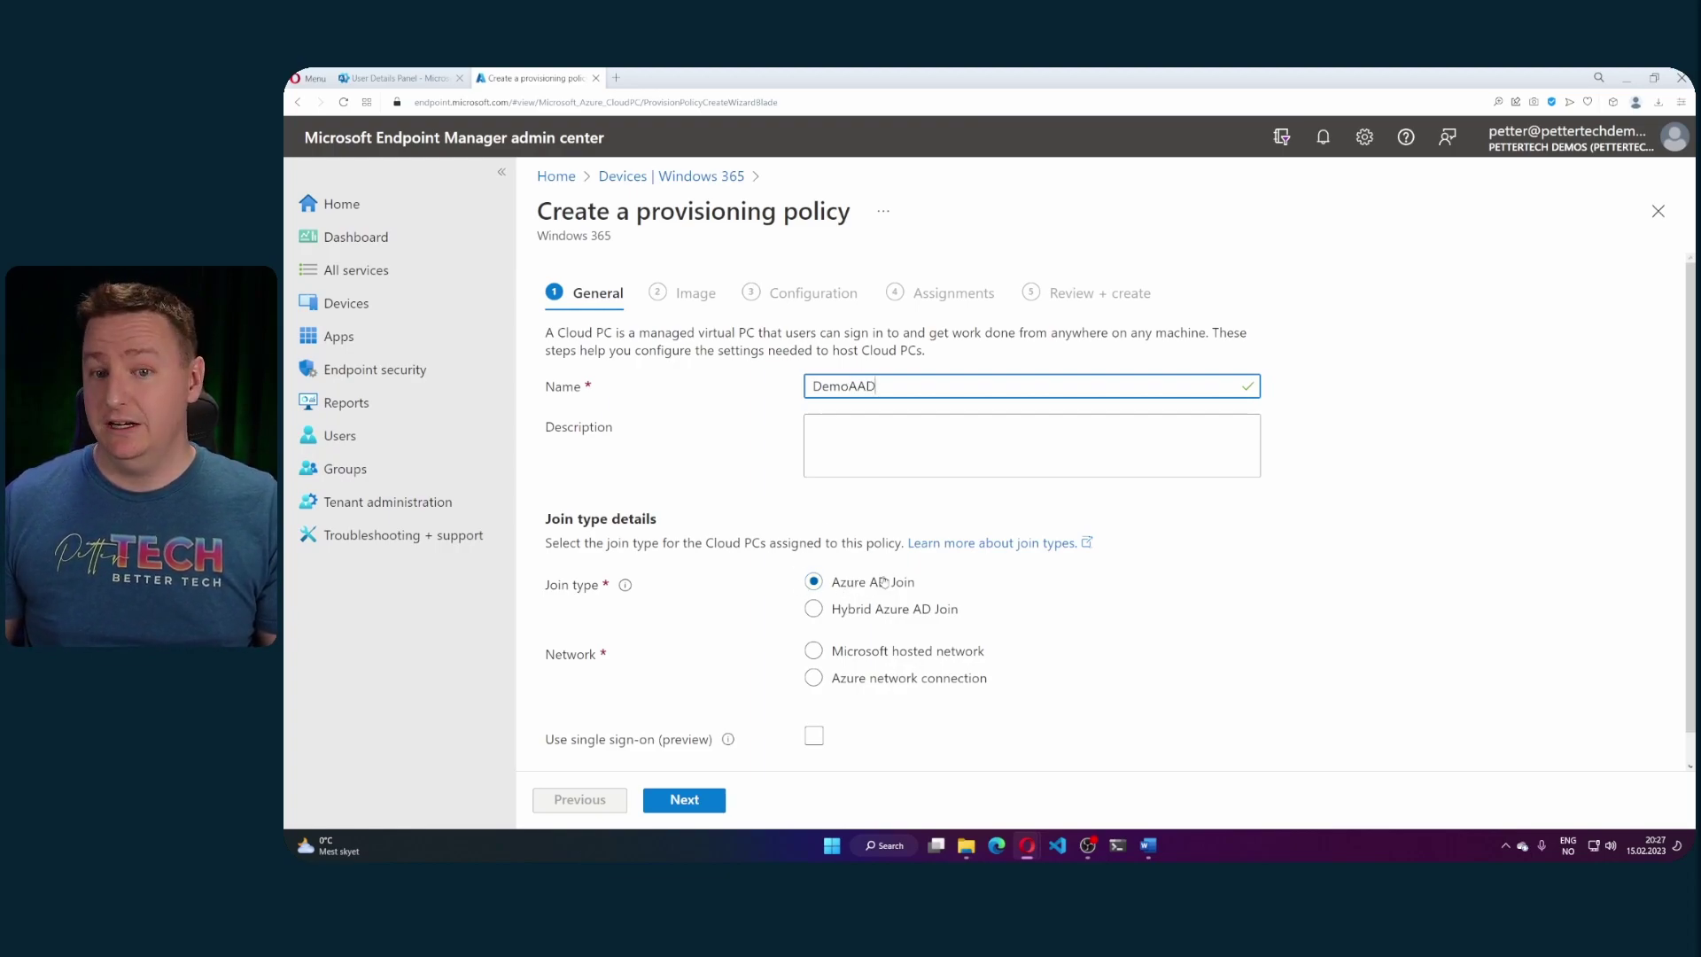
click(830, 651)
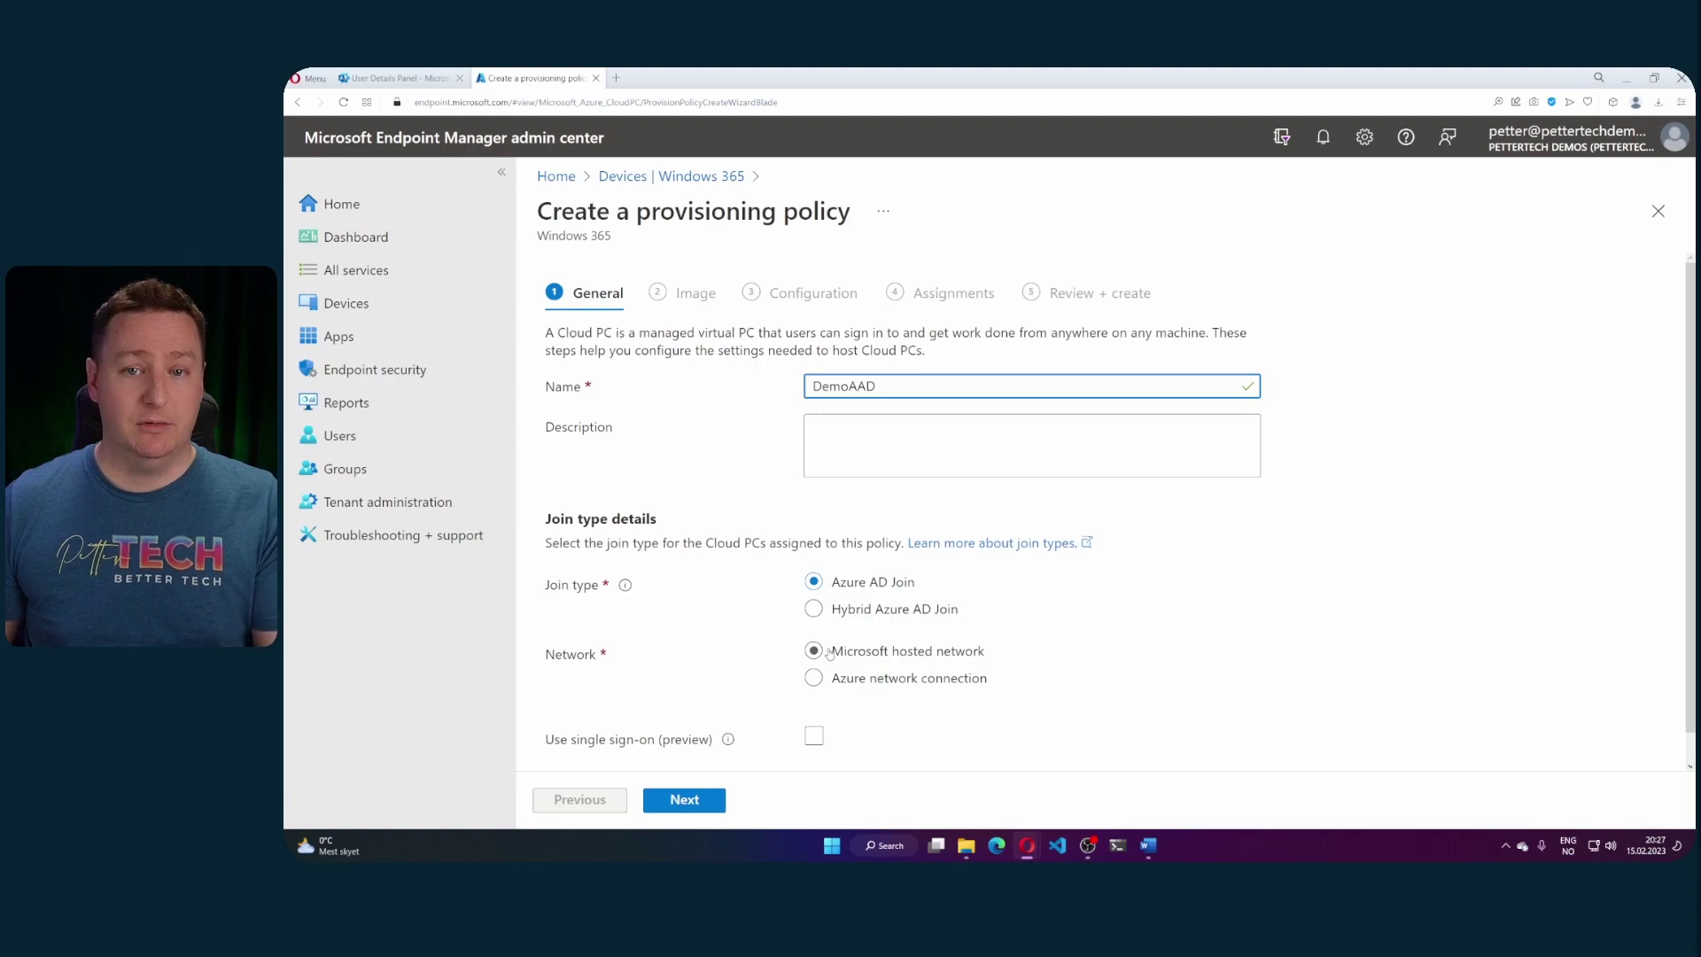
- Set the policy geography to European Union and enable single sign-on
scroll(1003, 634, down, 2)
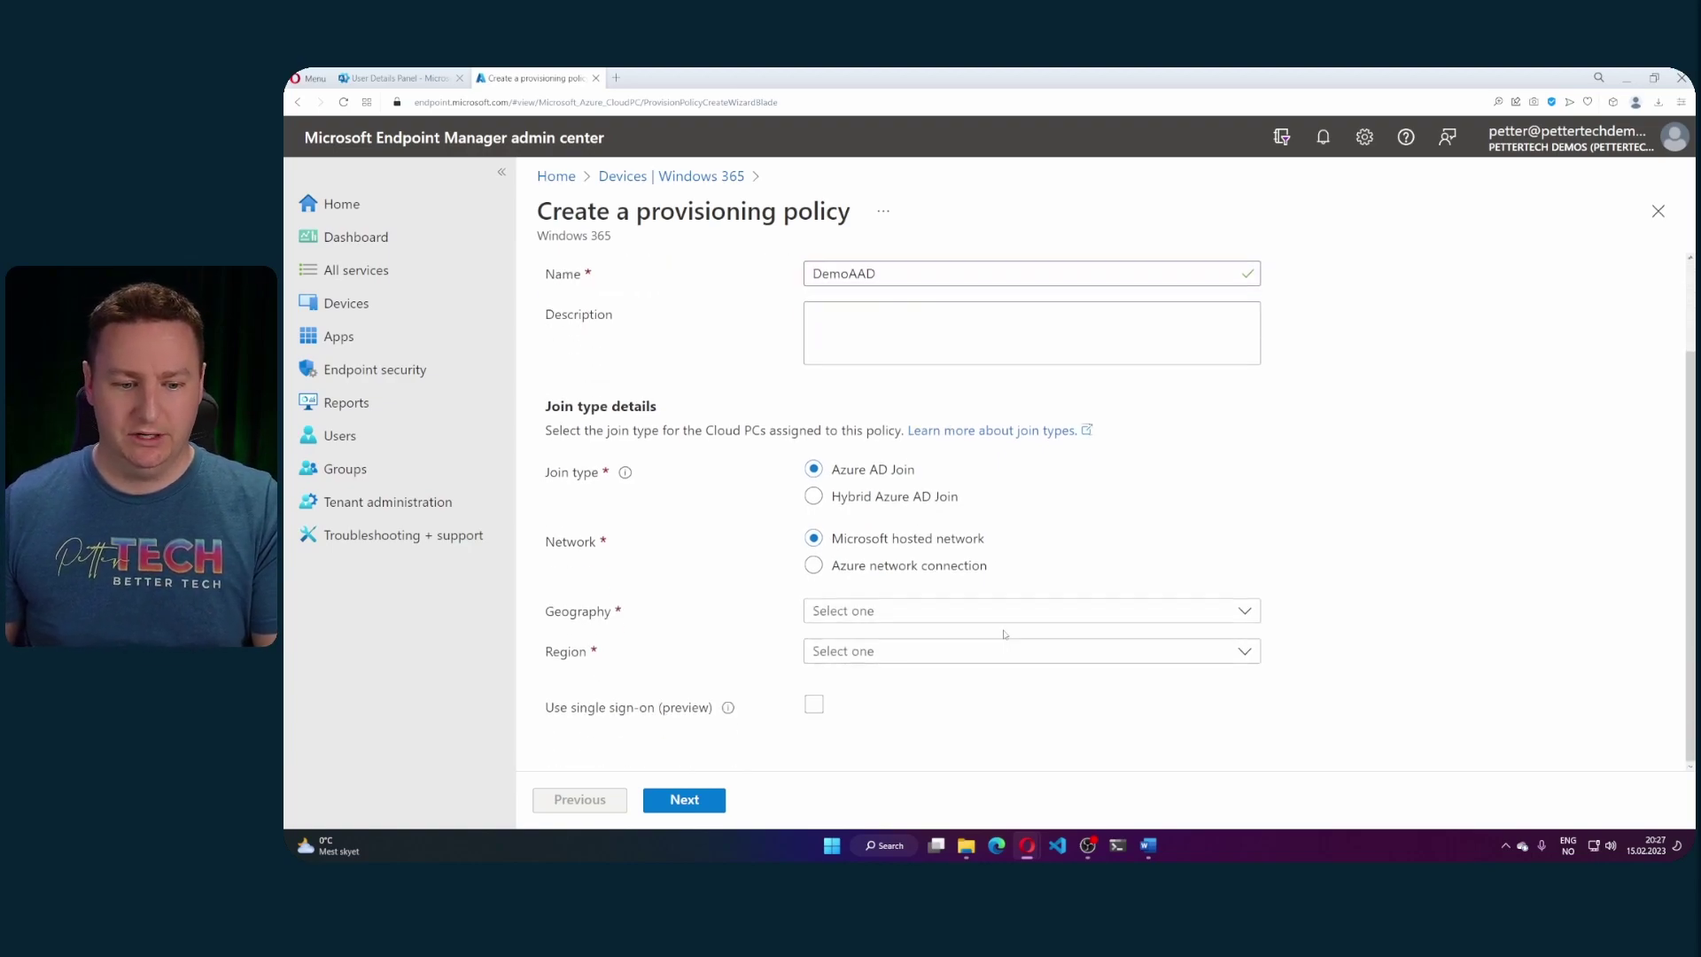
click(926, 617)
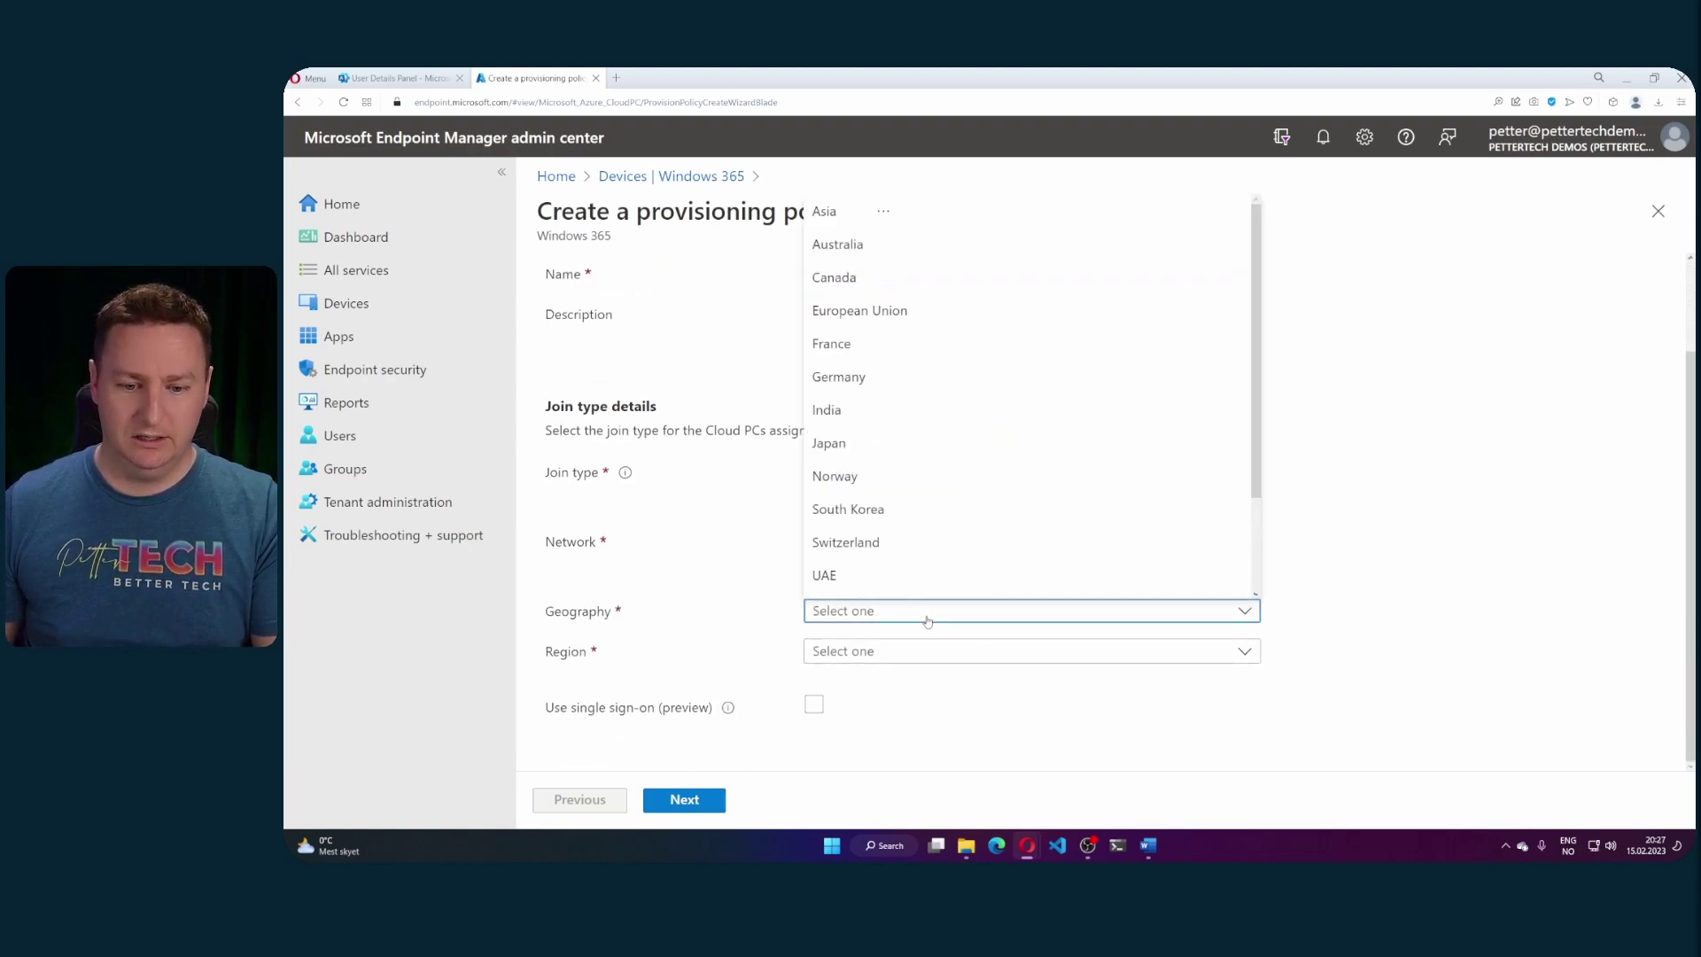
click(892, 320)
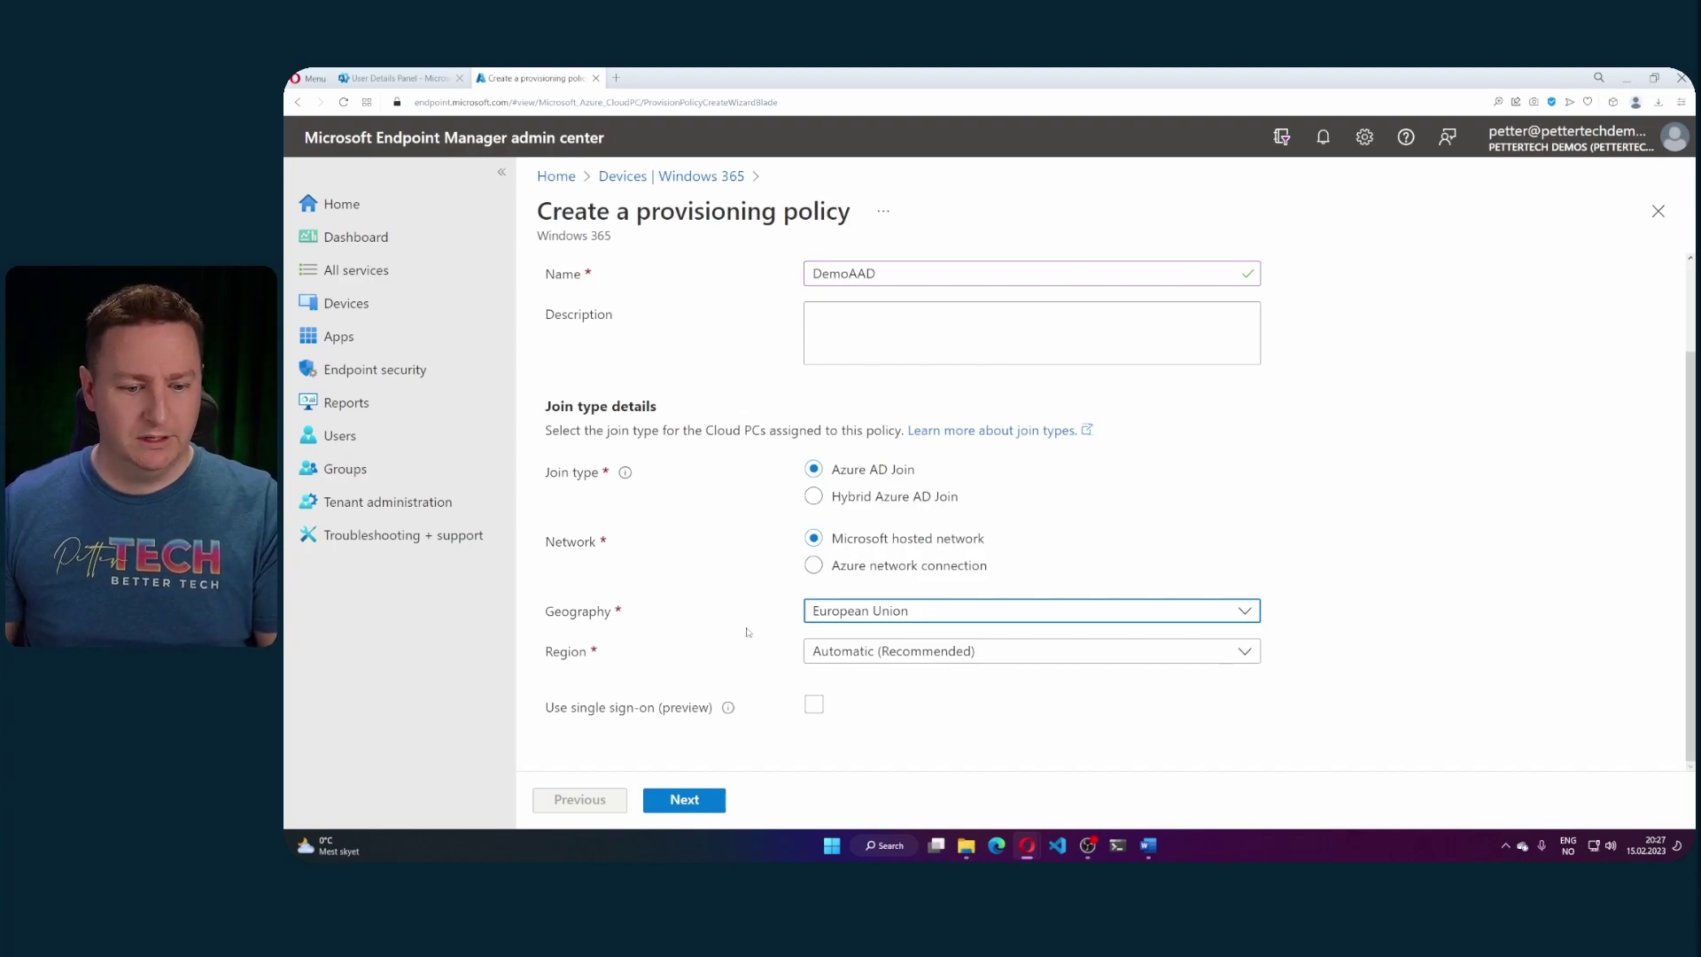
click(813, 704)
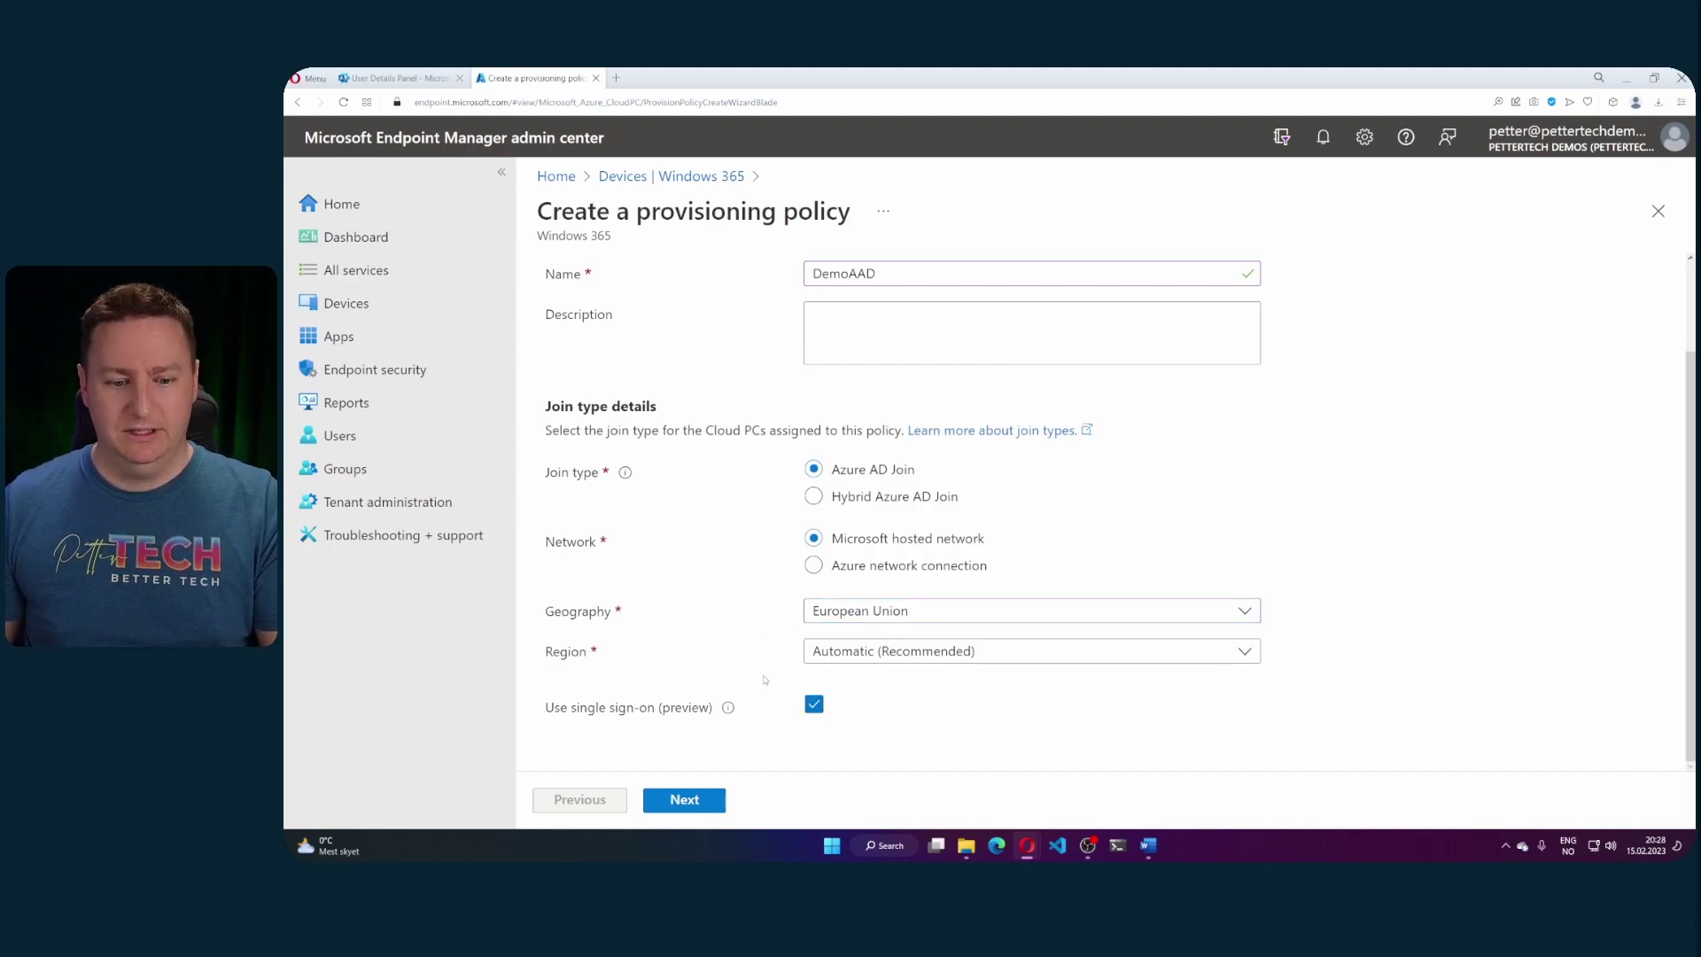
click(697, 798)
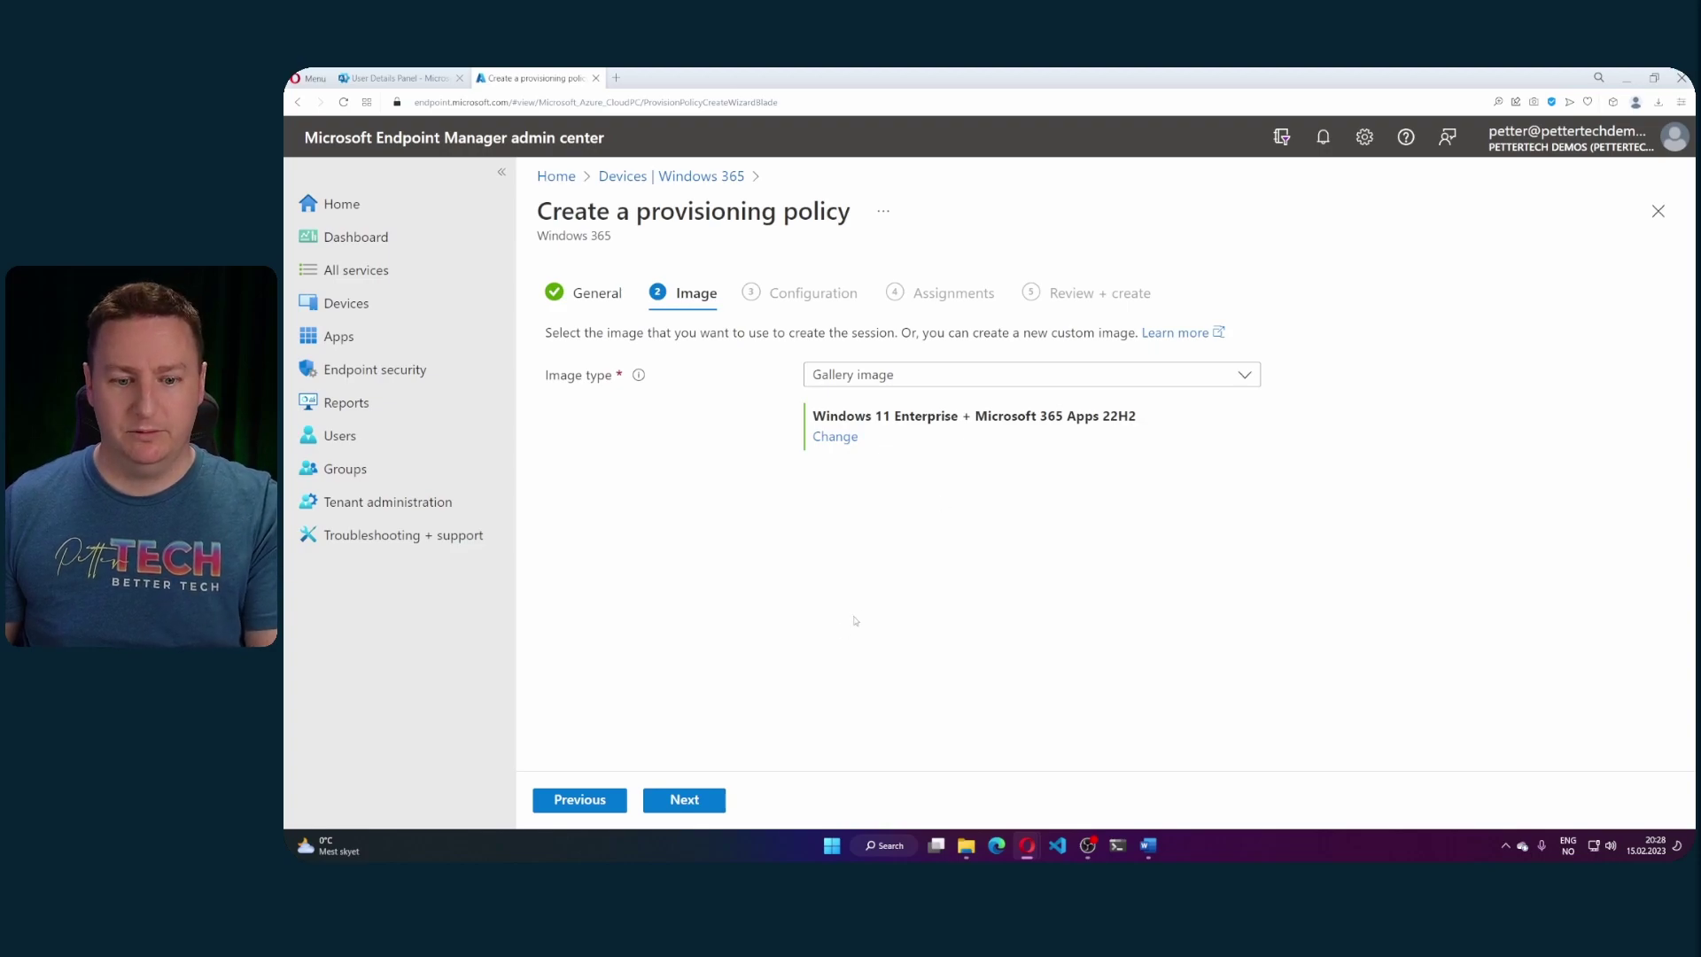
- Keep the default Windows 11 Enterprise gallery image and English (United States) configuration
click(704, 805)
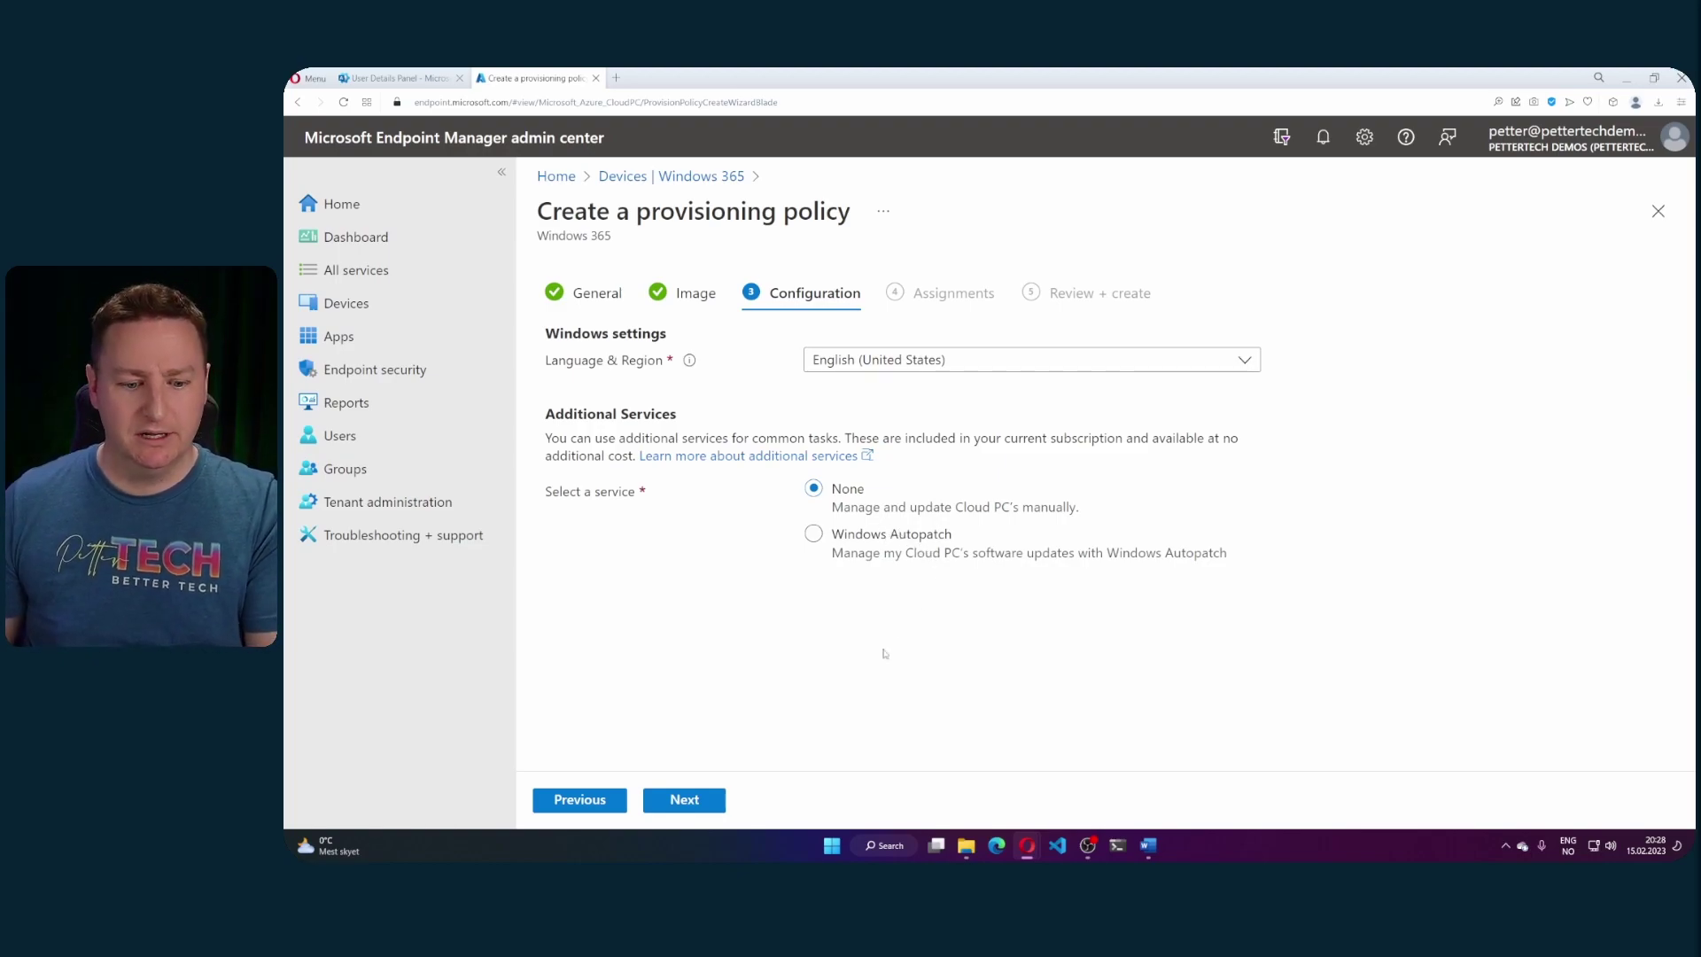
click(695, 800)
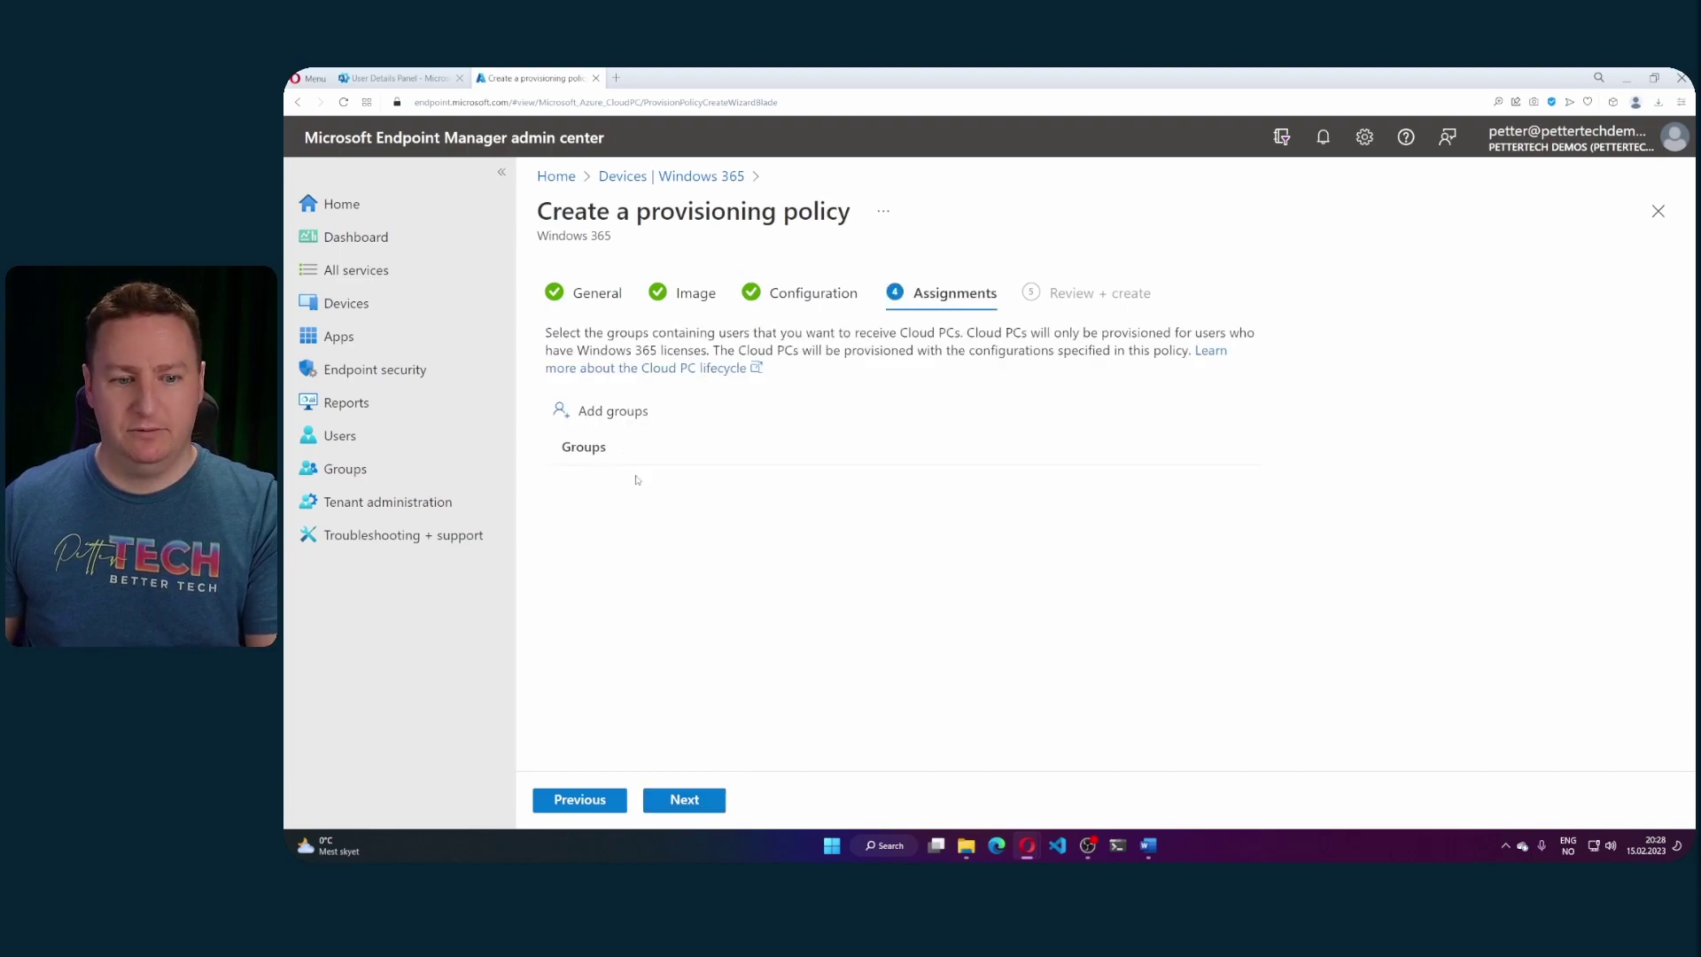
- Assign the W365-AADandMicrosoftManagedNet group to the policy and go to Review + create
click(614, 416)
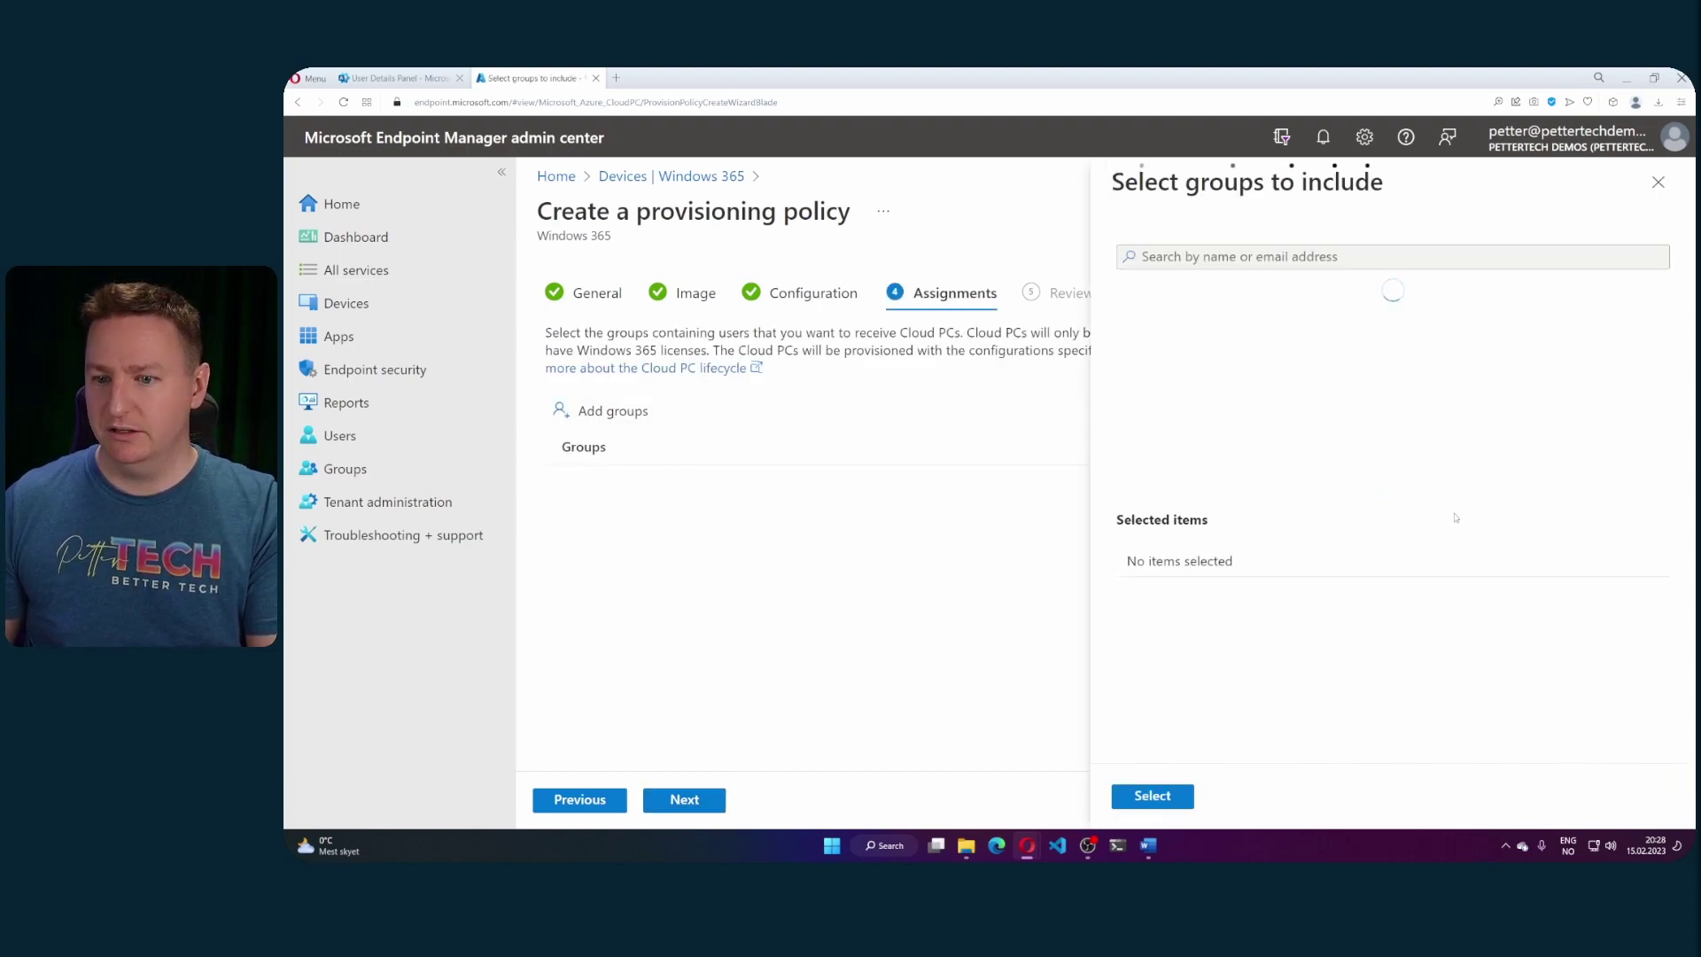
scroll(1382, 358, down, 5)
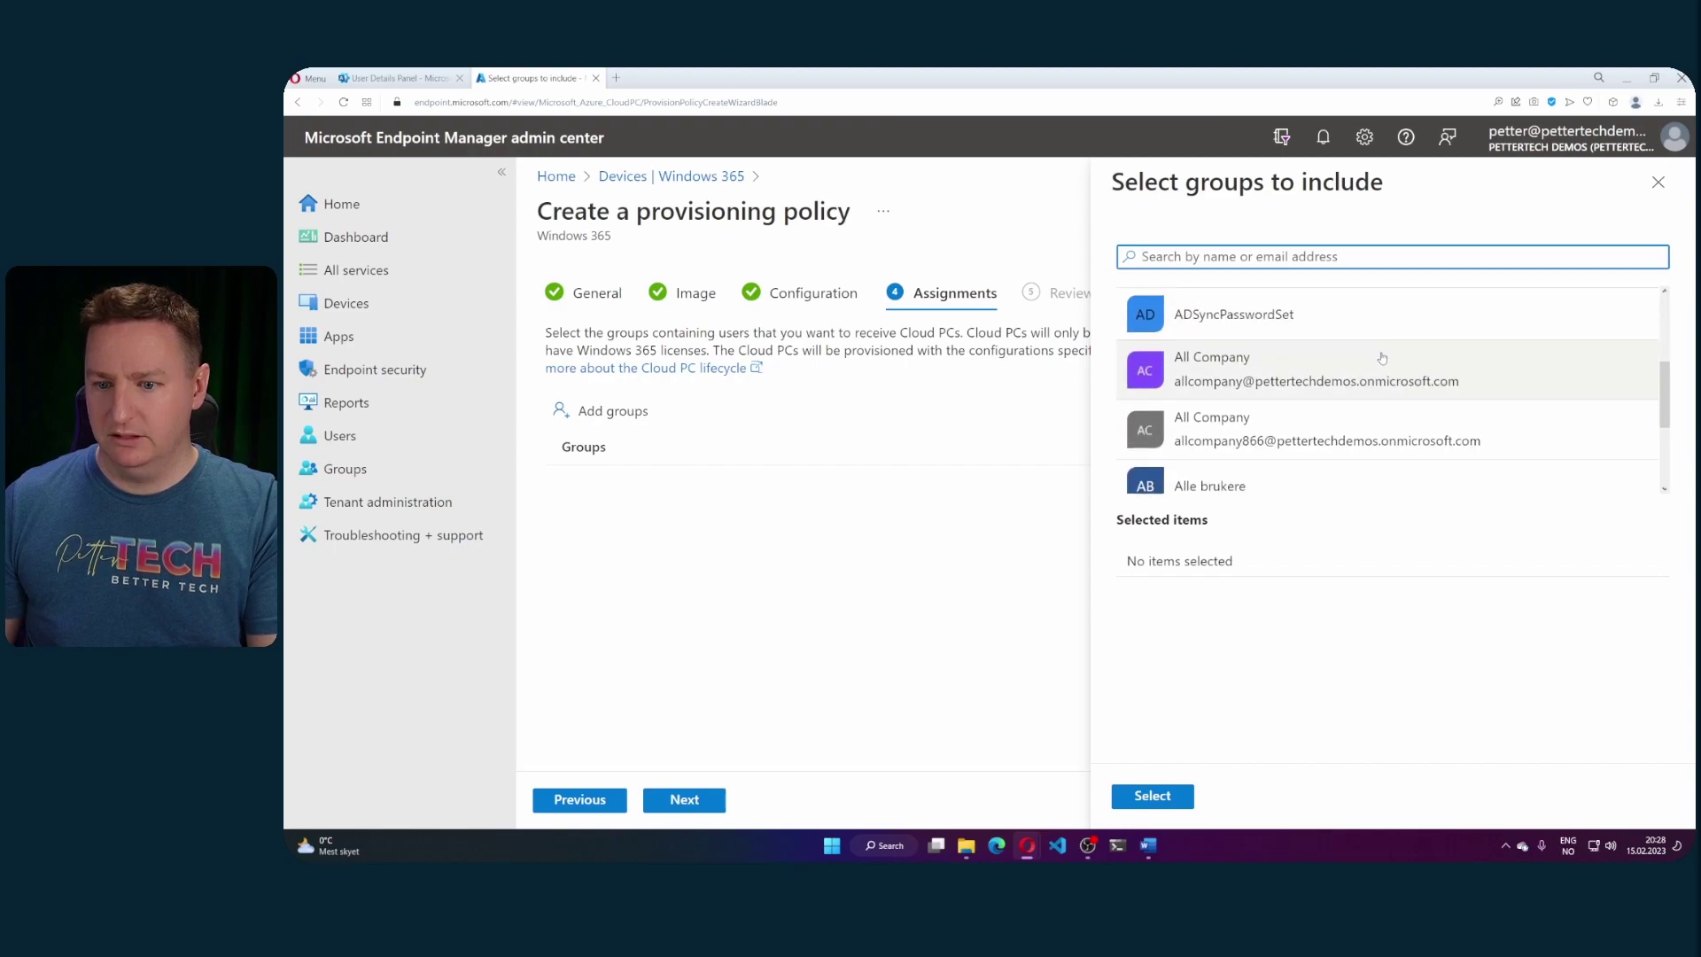
scroll(1350, 361, down, 2)
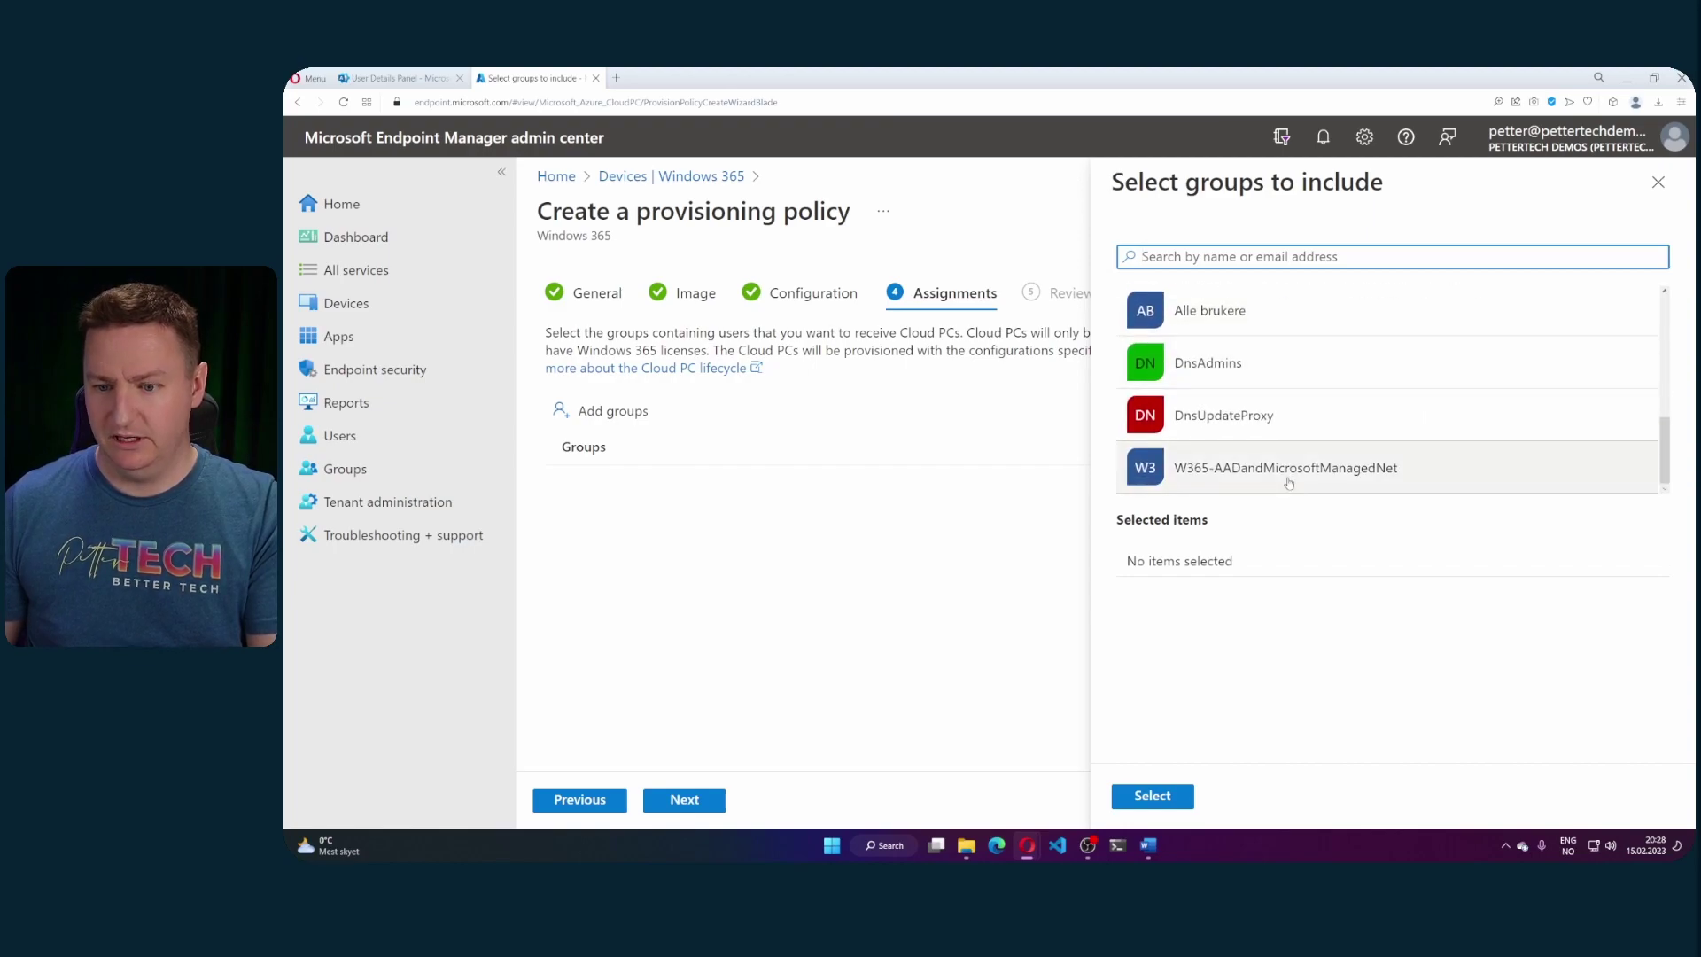
click(1309, 476)
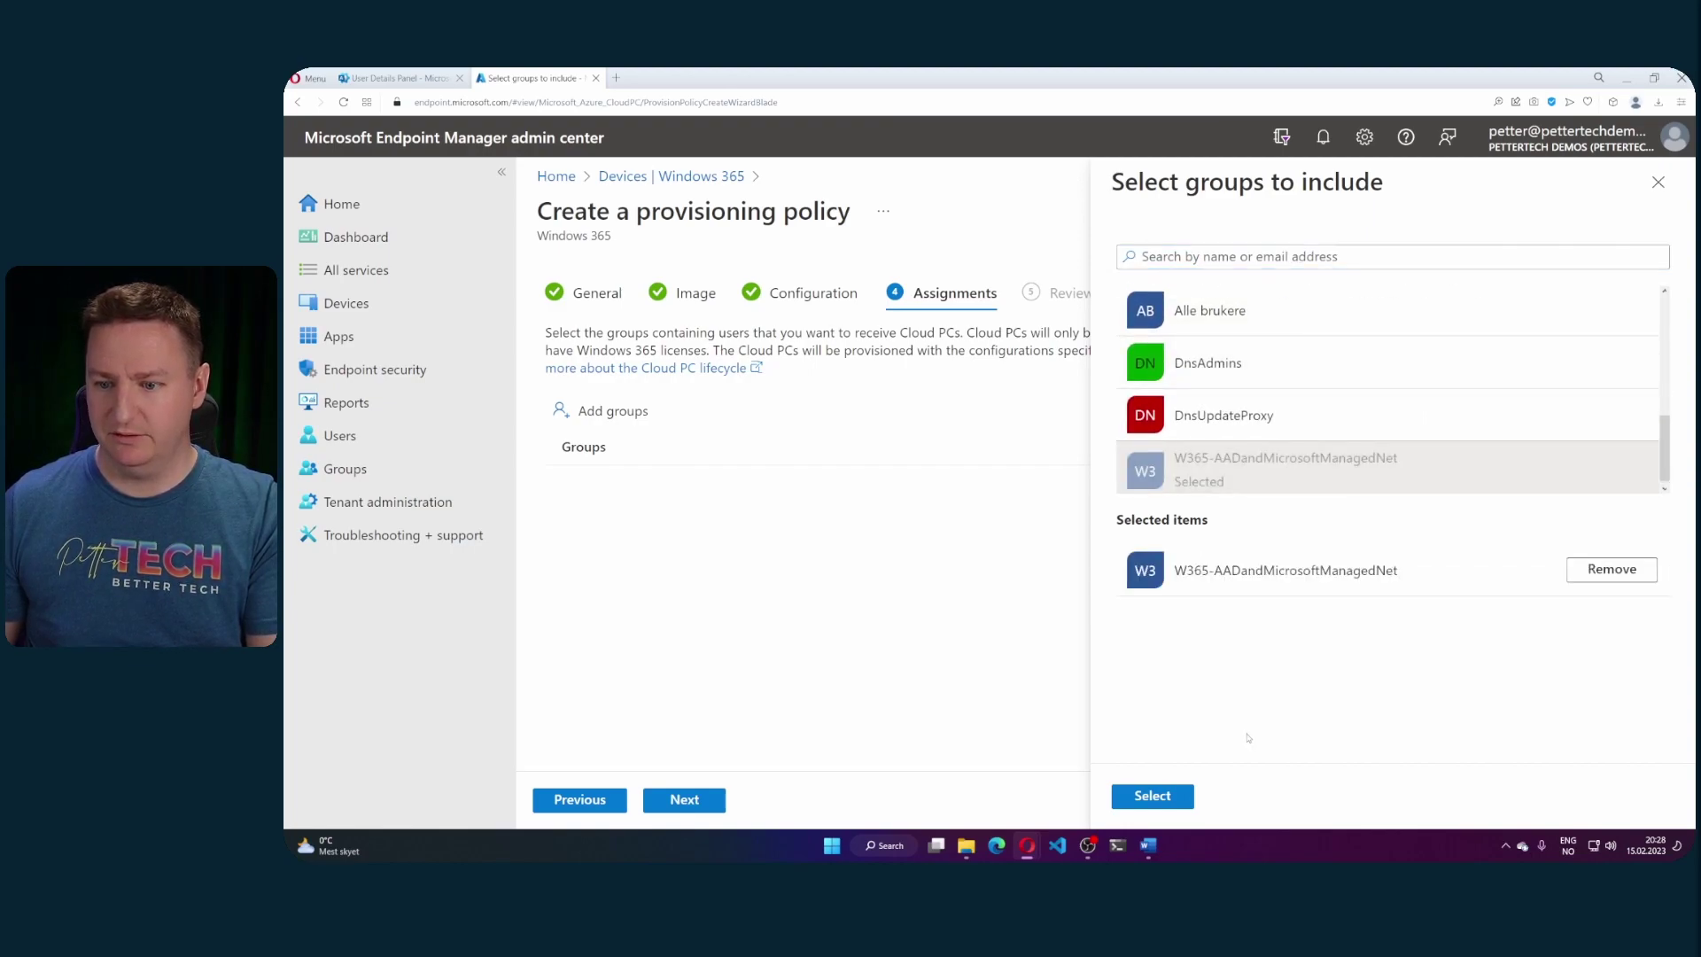
click(1189, 799)
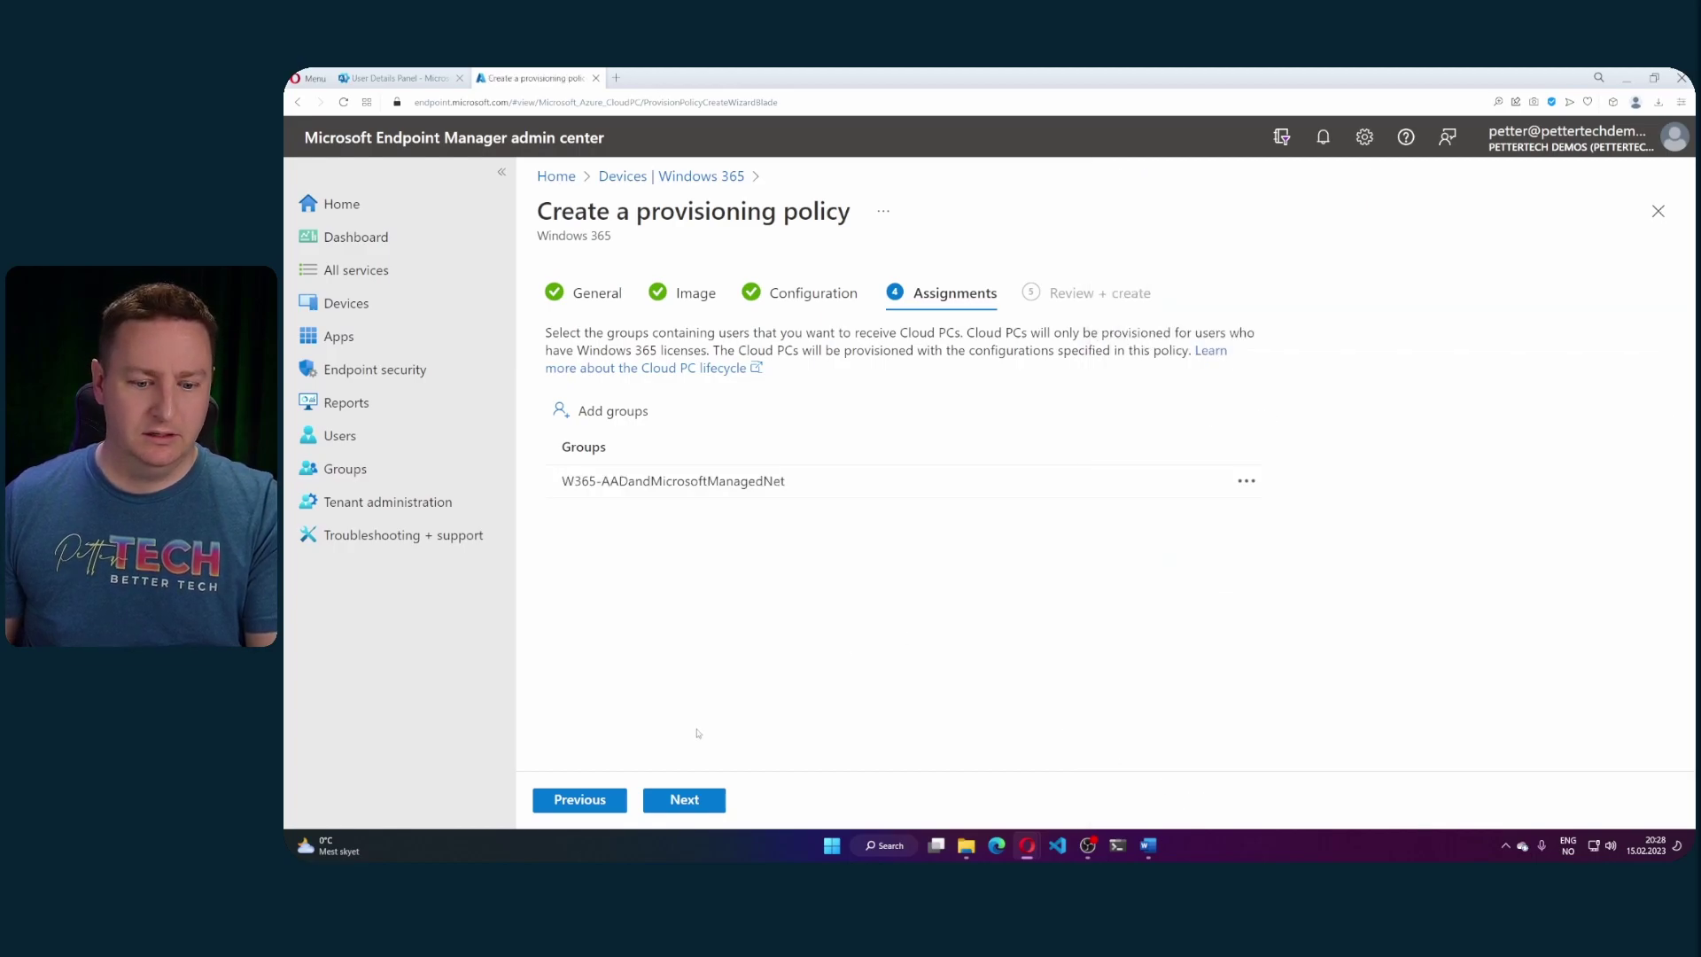
click(696, 791)
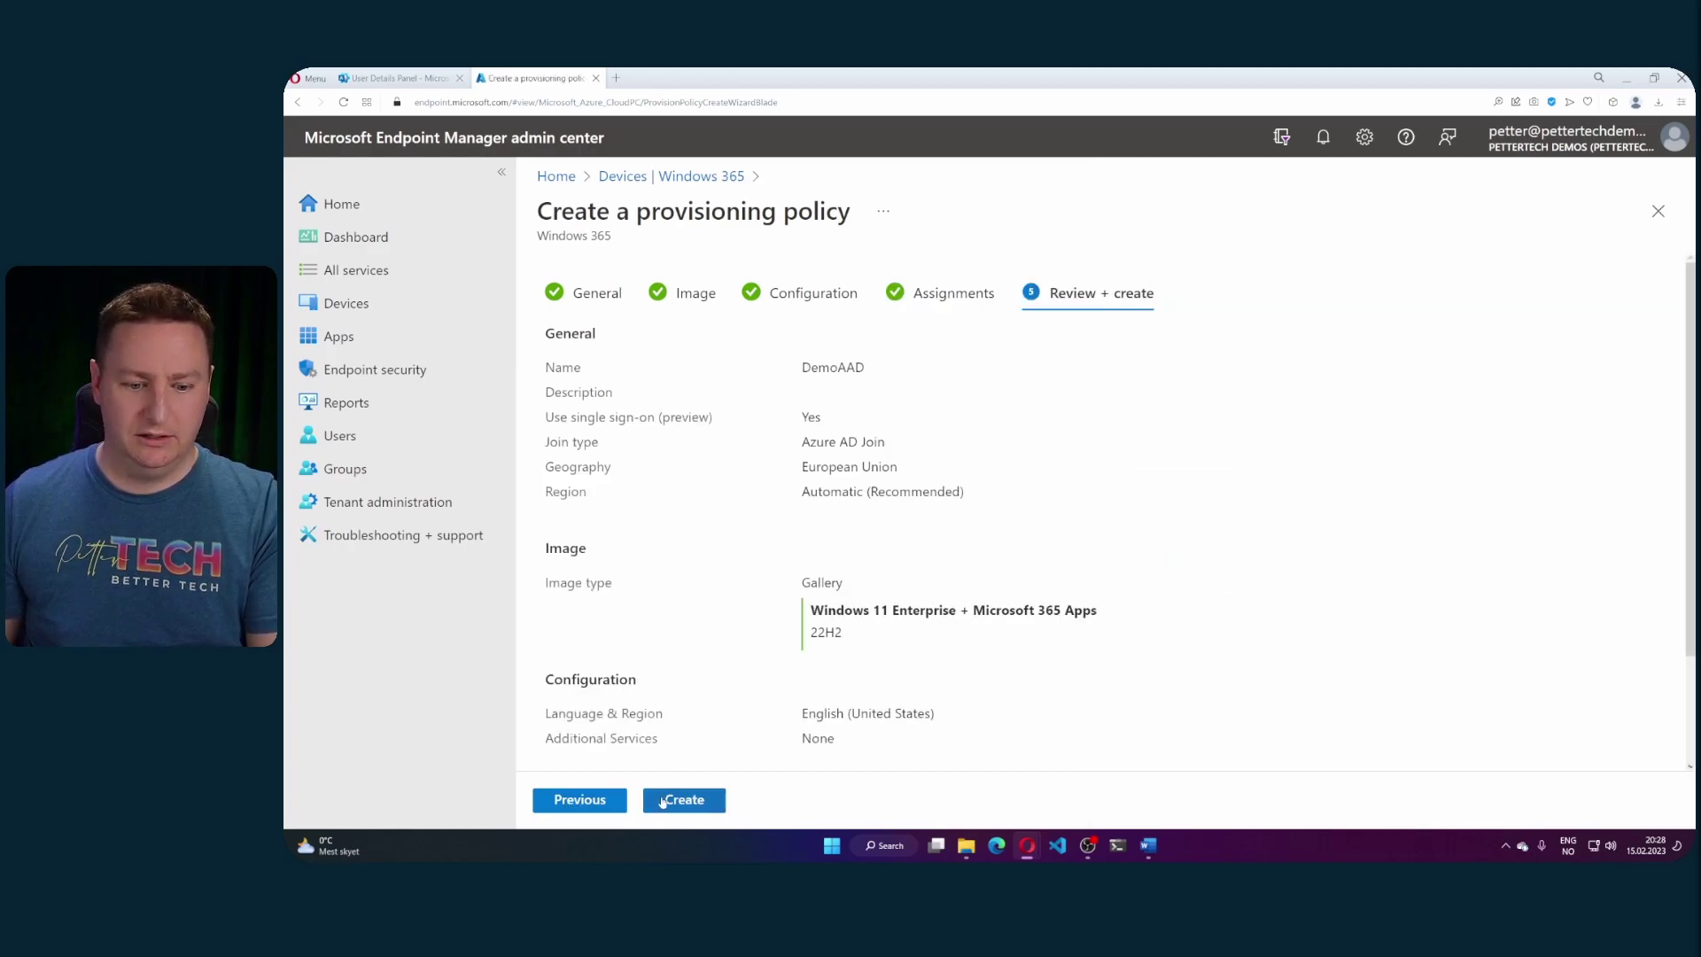
- Create the DemoAAD provisioning policy from its review summary
click(683, 804)
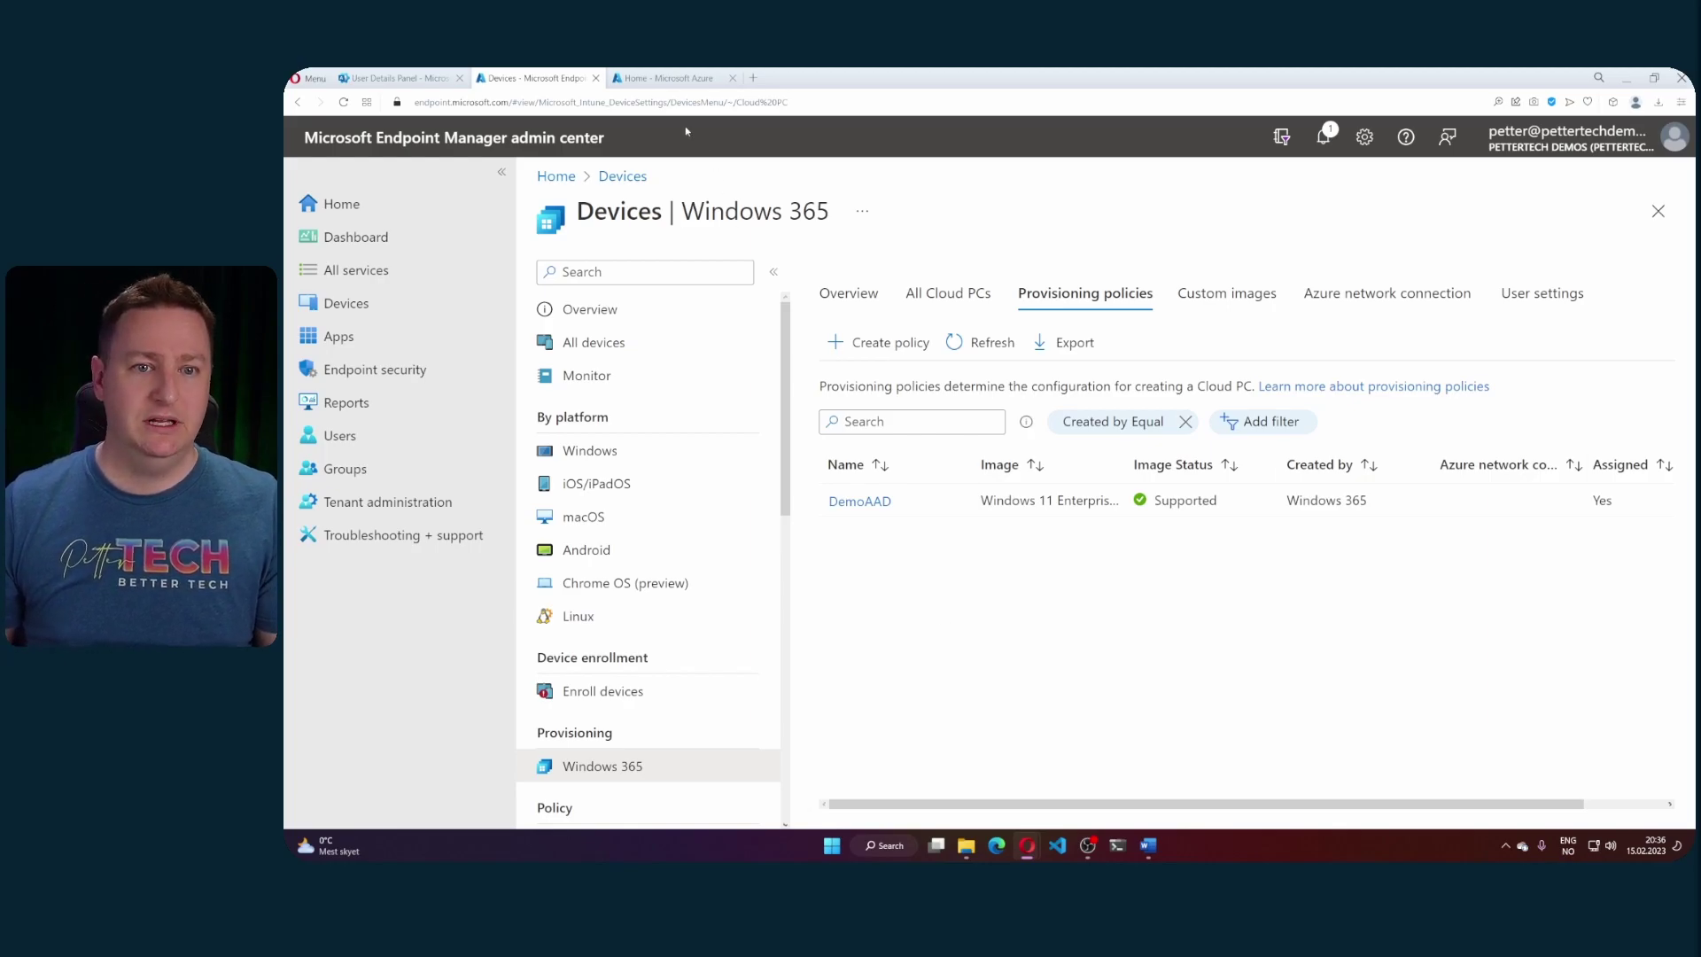
- Check the vnet-W365Demos subnets in the Azure portal, then return to Endpoint Manager
click(669, 78)
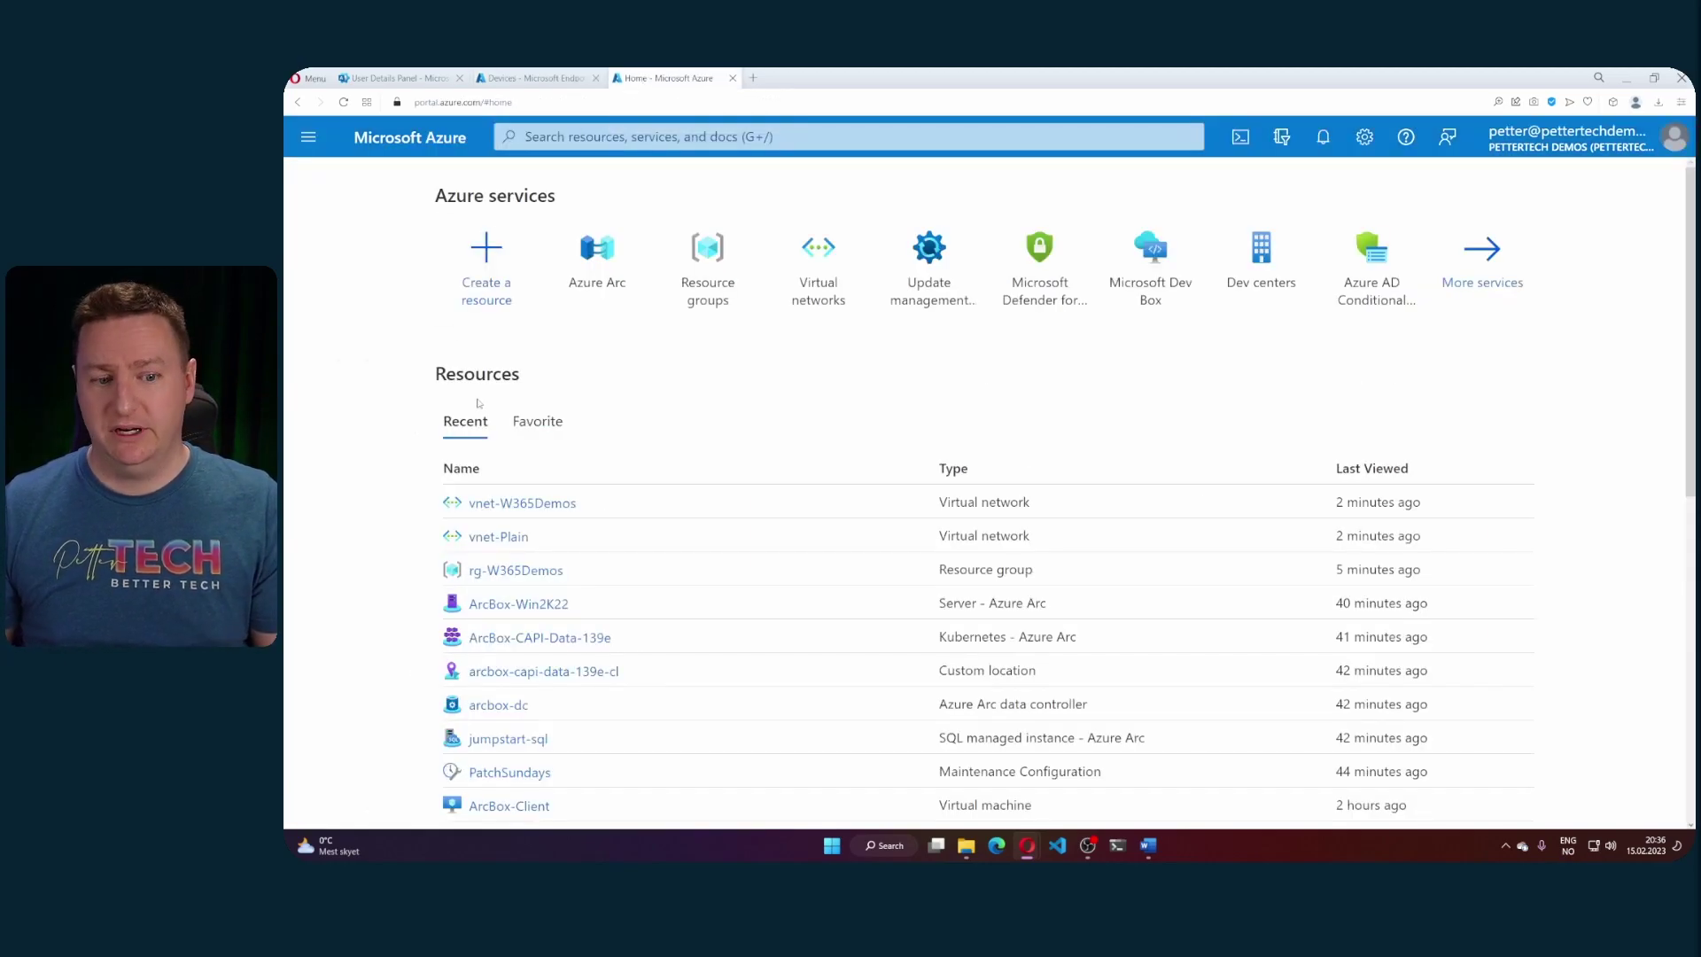
click(521, 502)
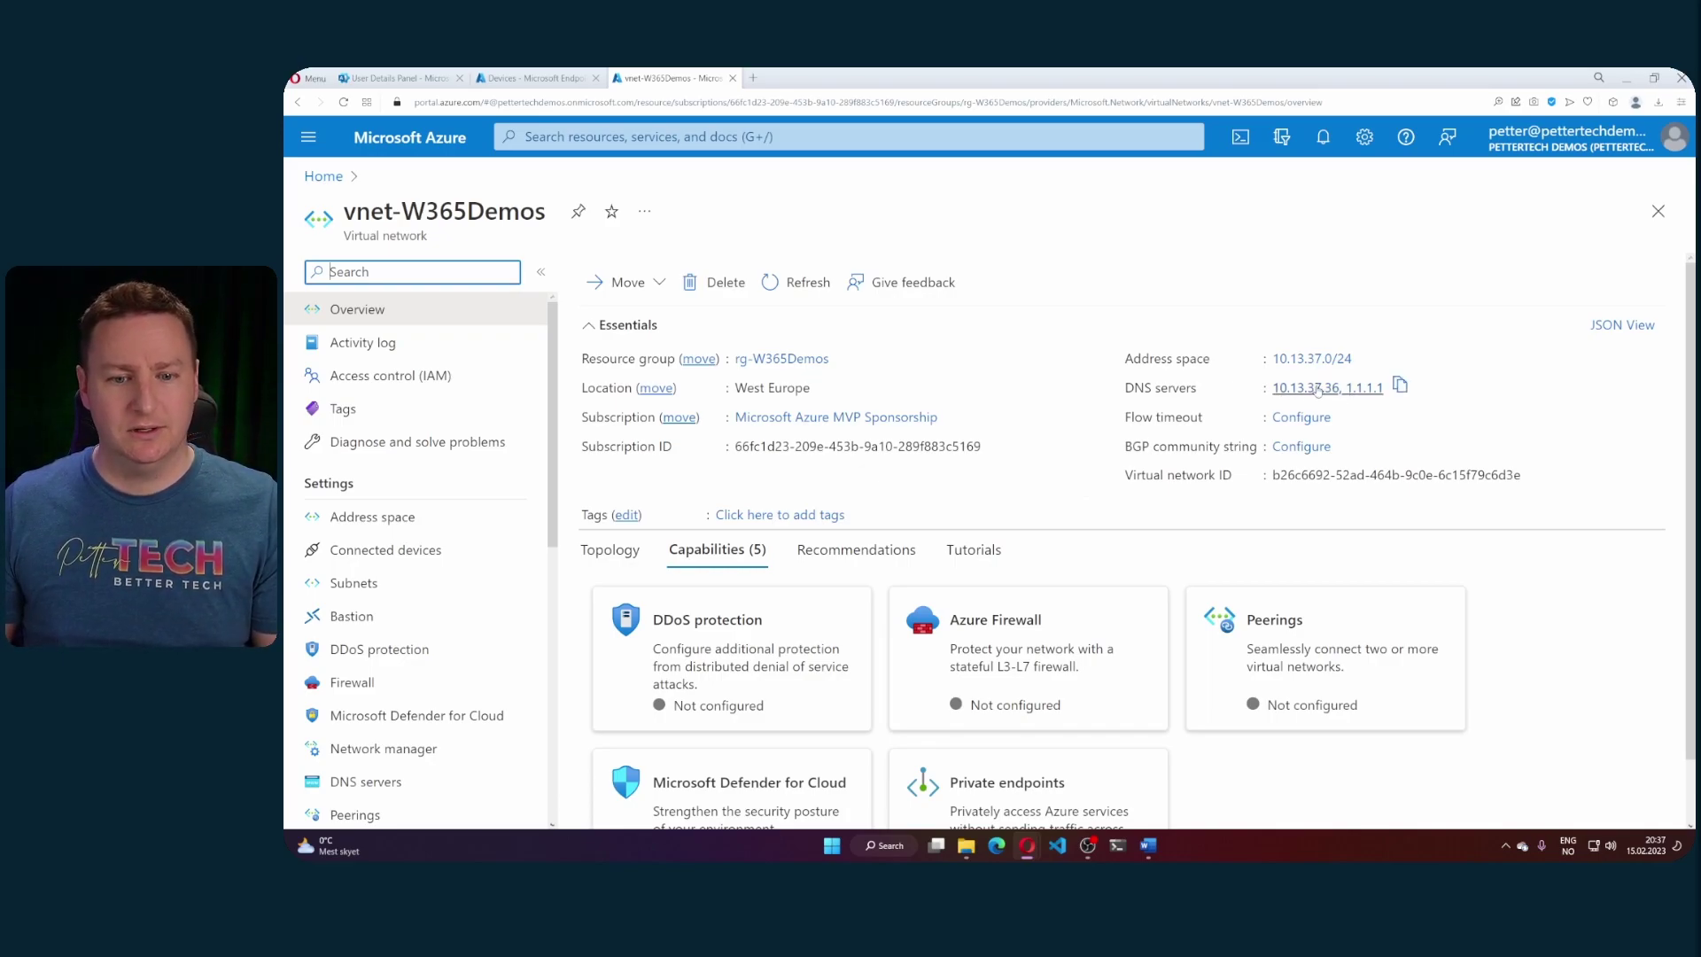
click(420, 587)
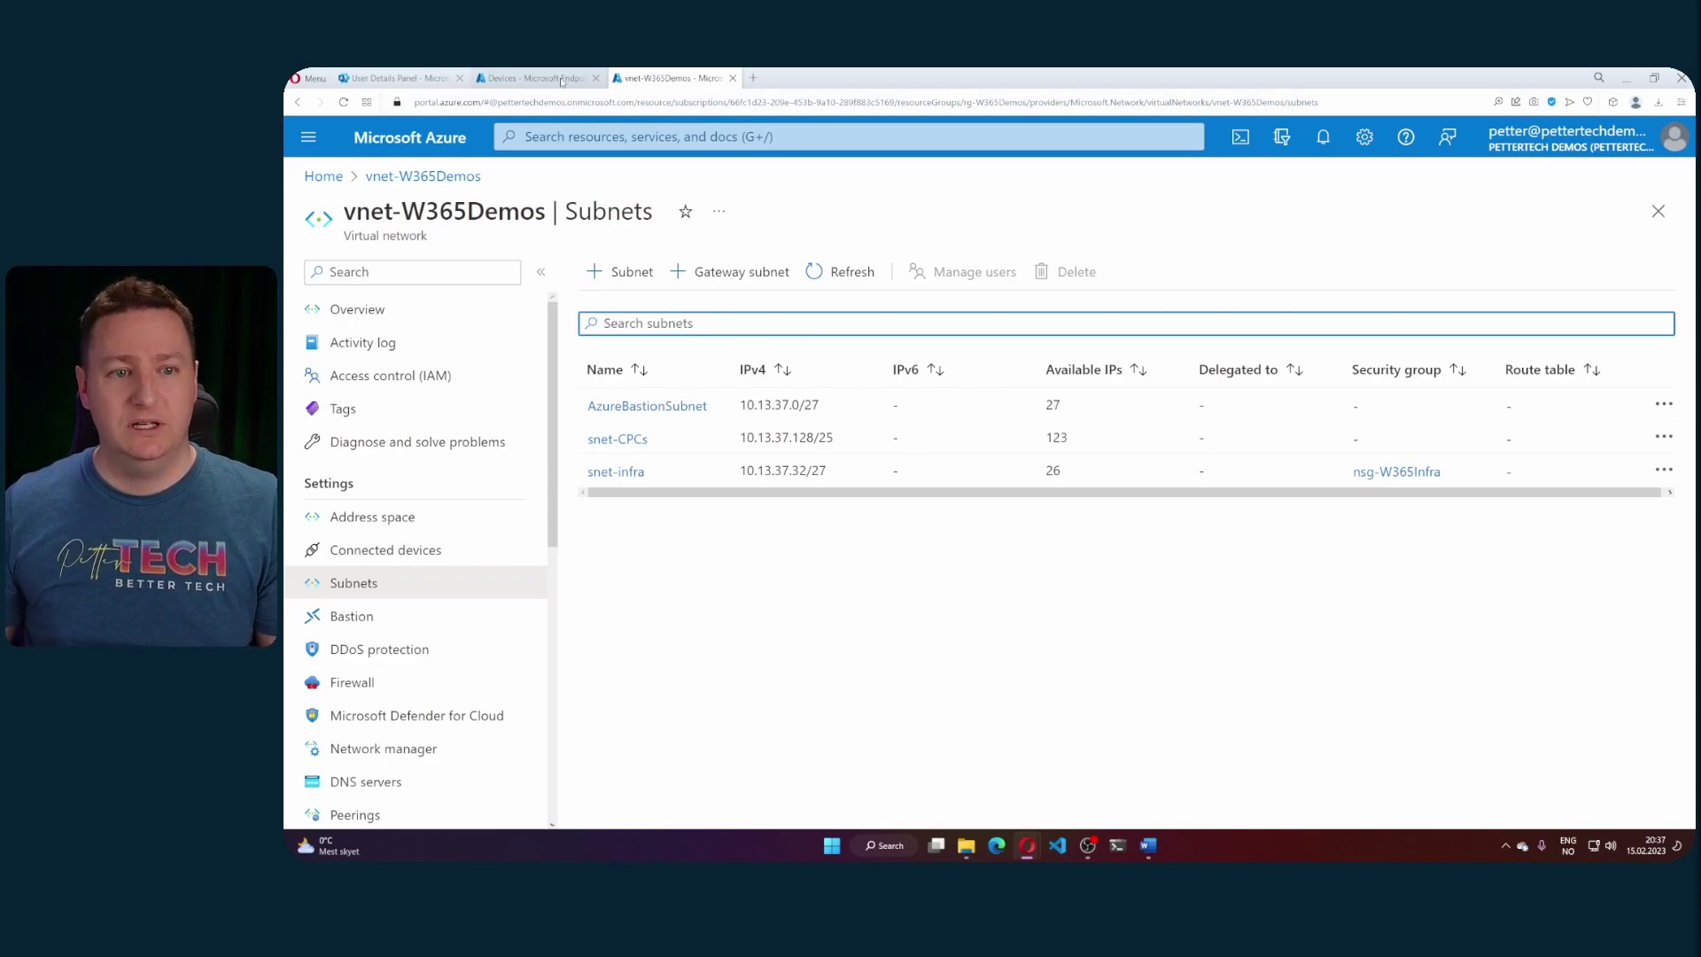
click(532, 78)
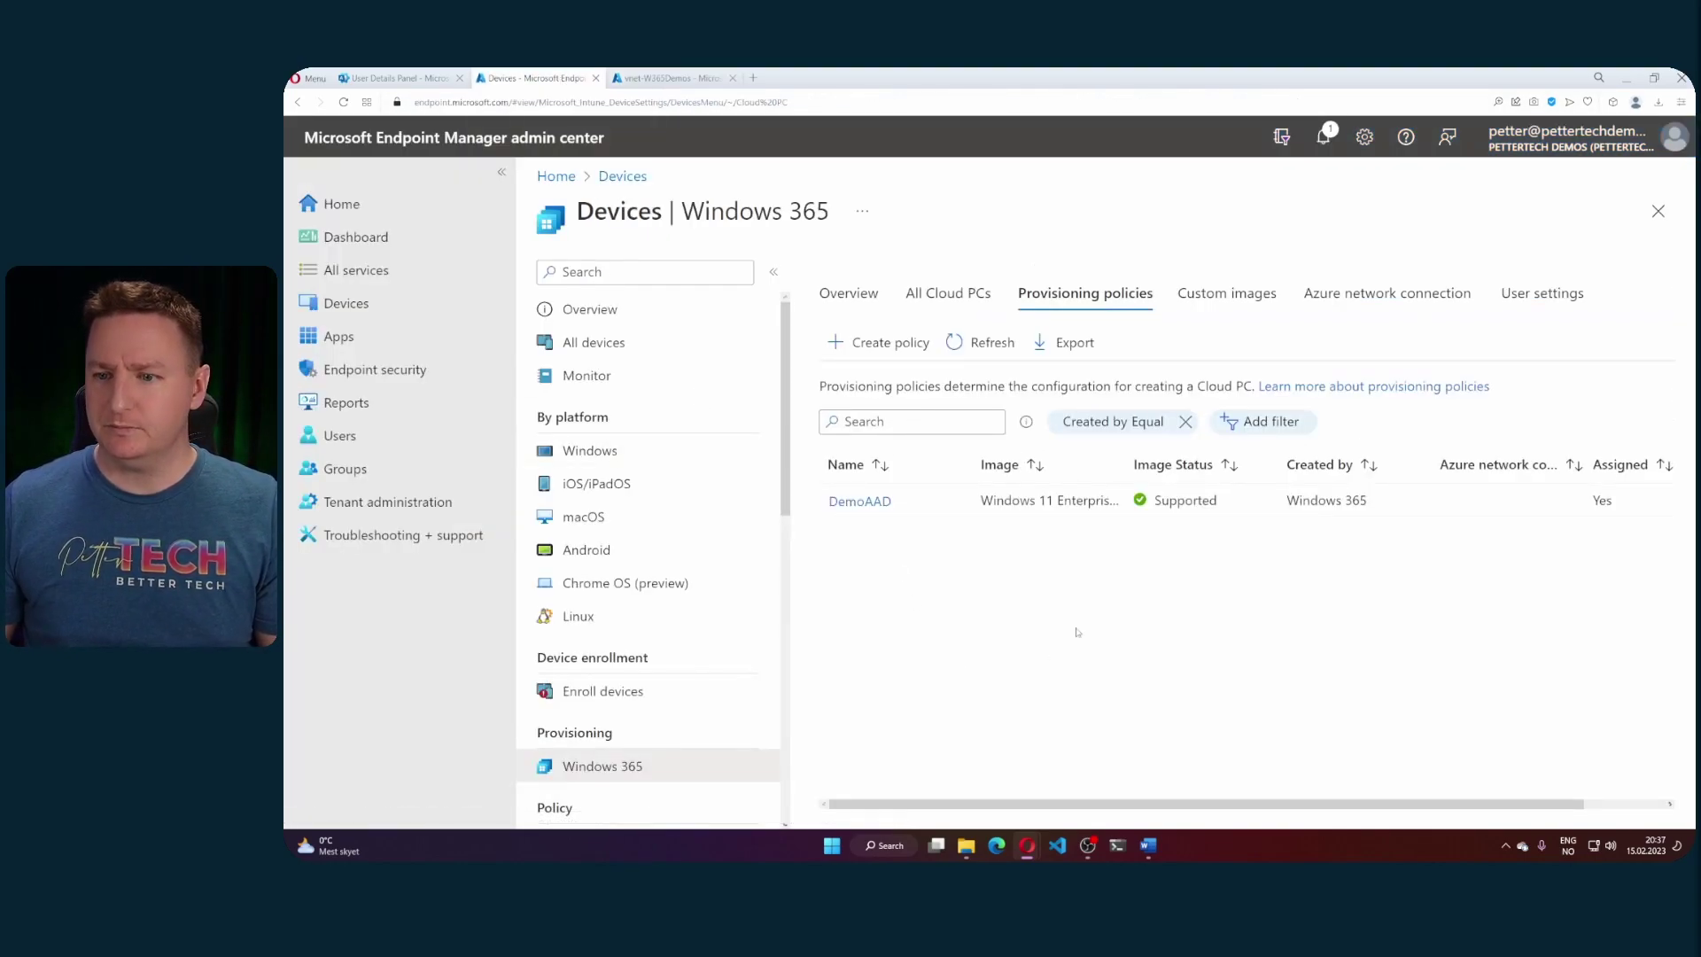
- Start a new Azure AD Join connection from the Azure network connection list
click(1342, 301)
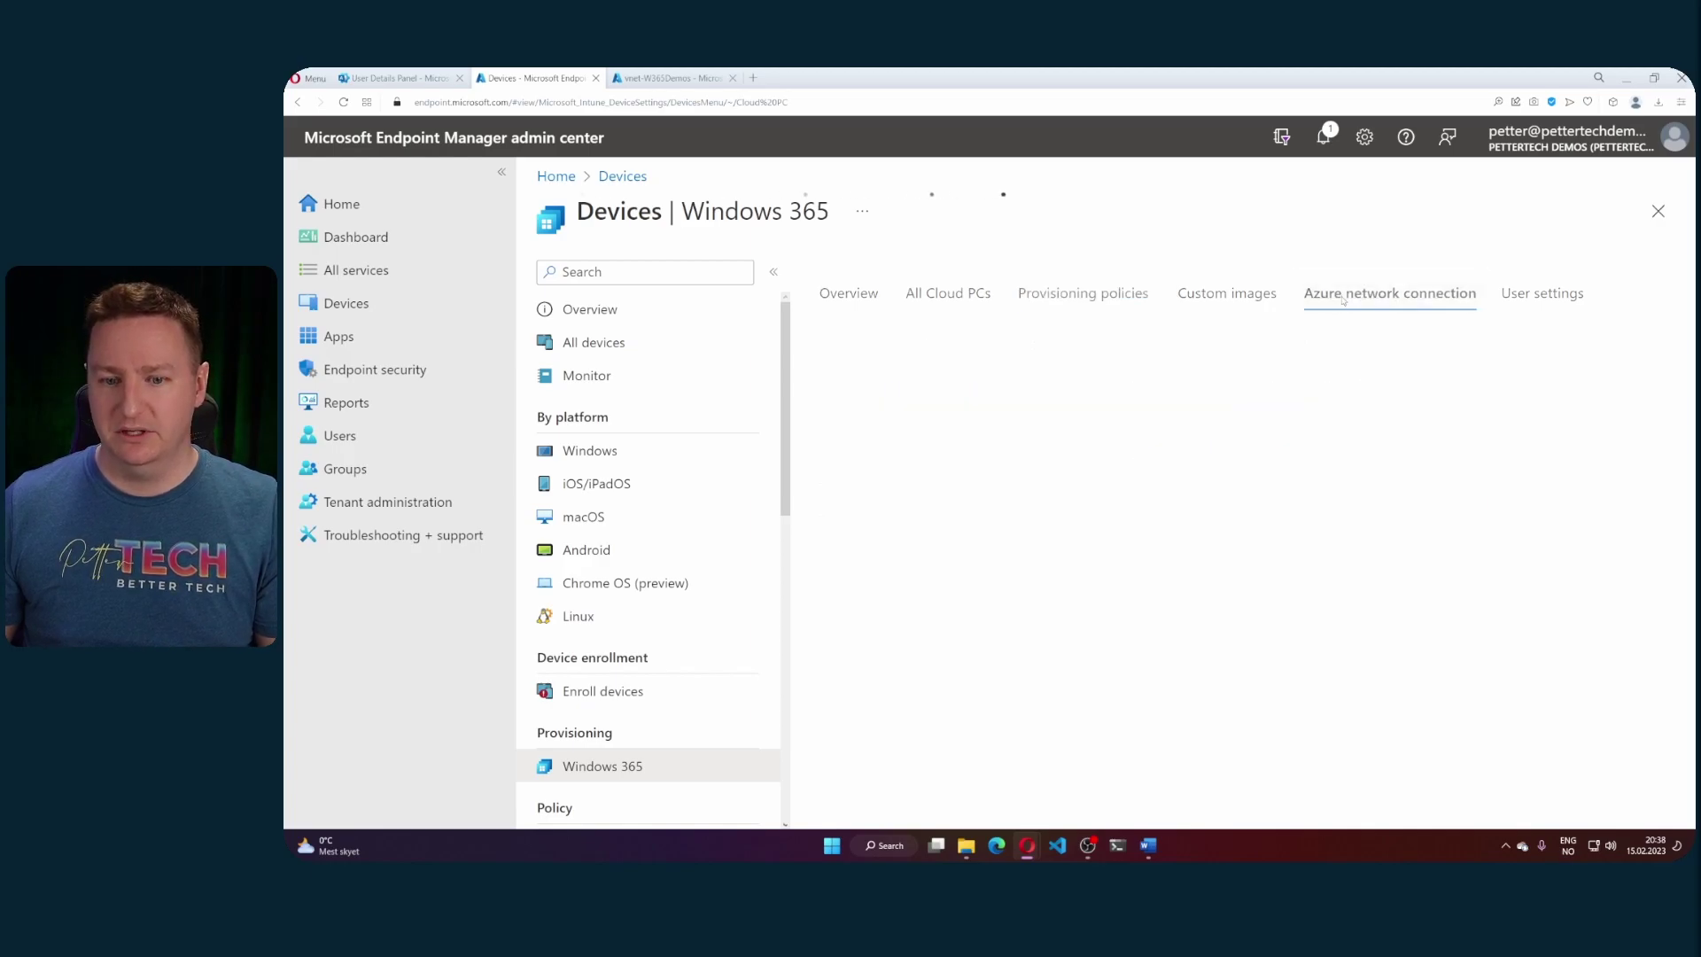
click(873, 344)
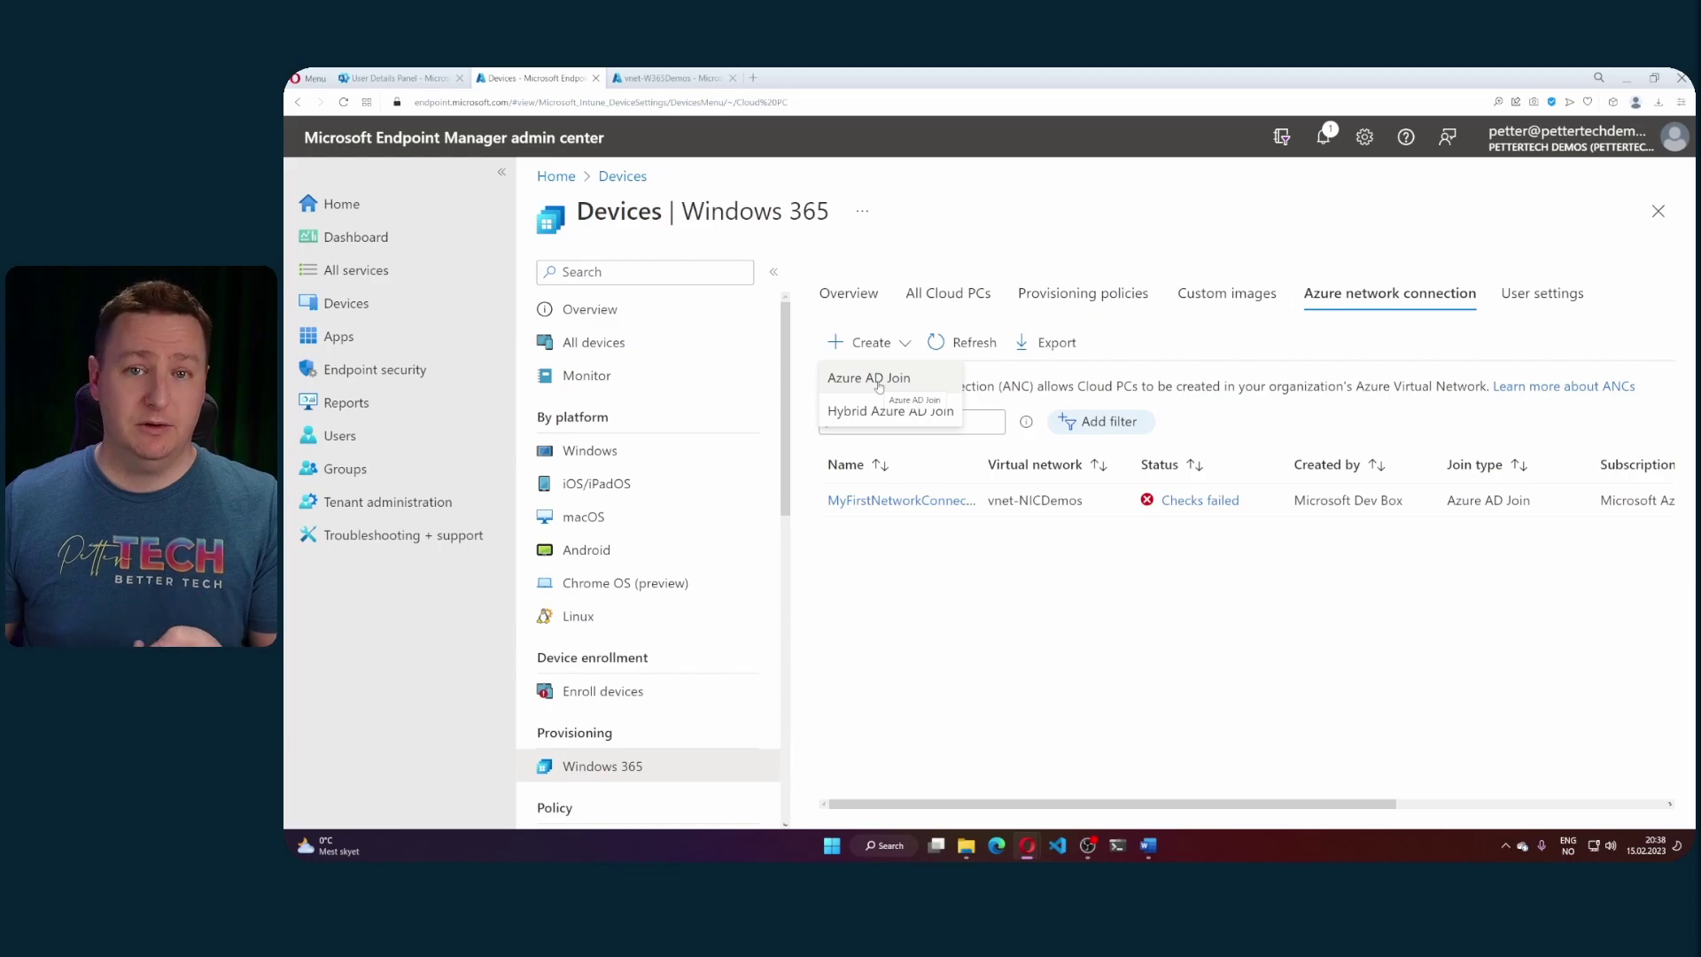
click(877, 381)
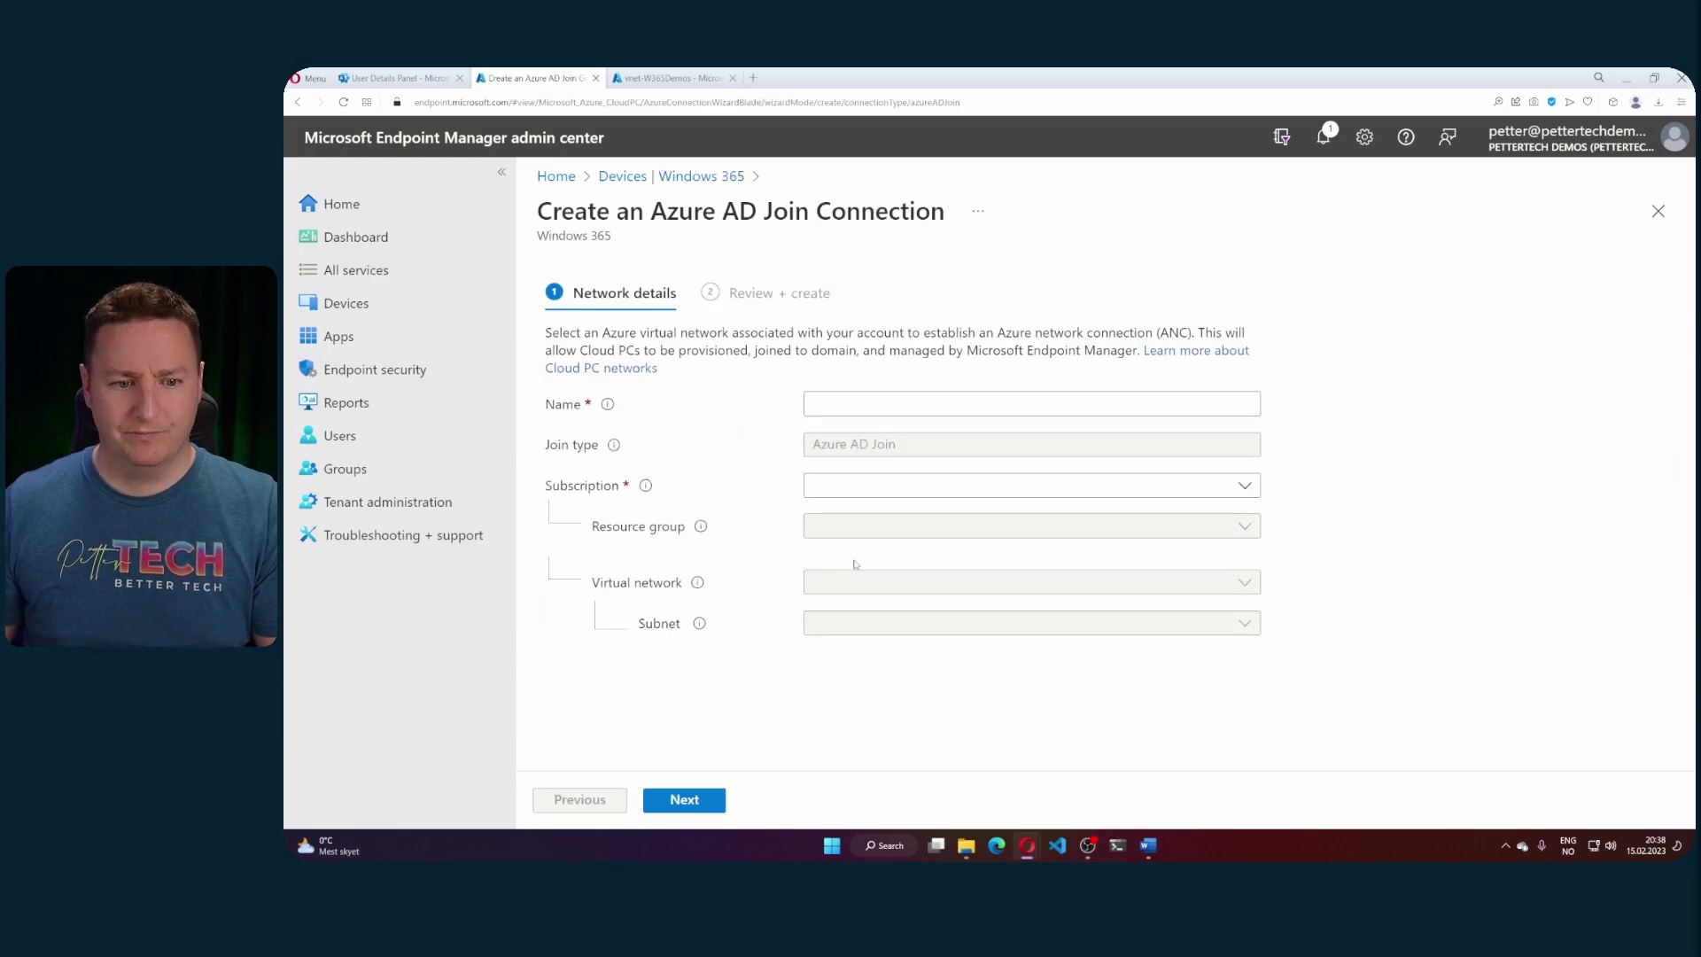
- Name the connection DemoAADANC and choose the Microsoft Azure MVP Sponsorship subscription
click(866, 403)
text(DemoAADANC)
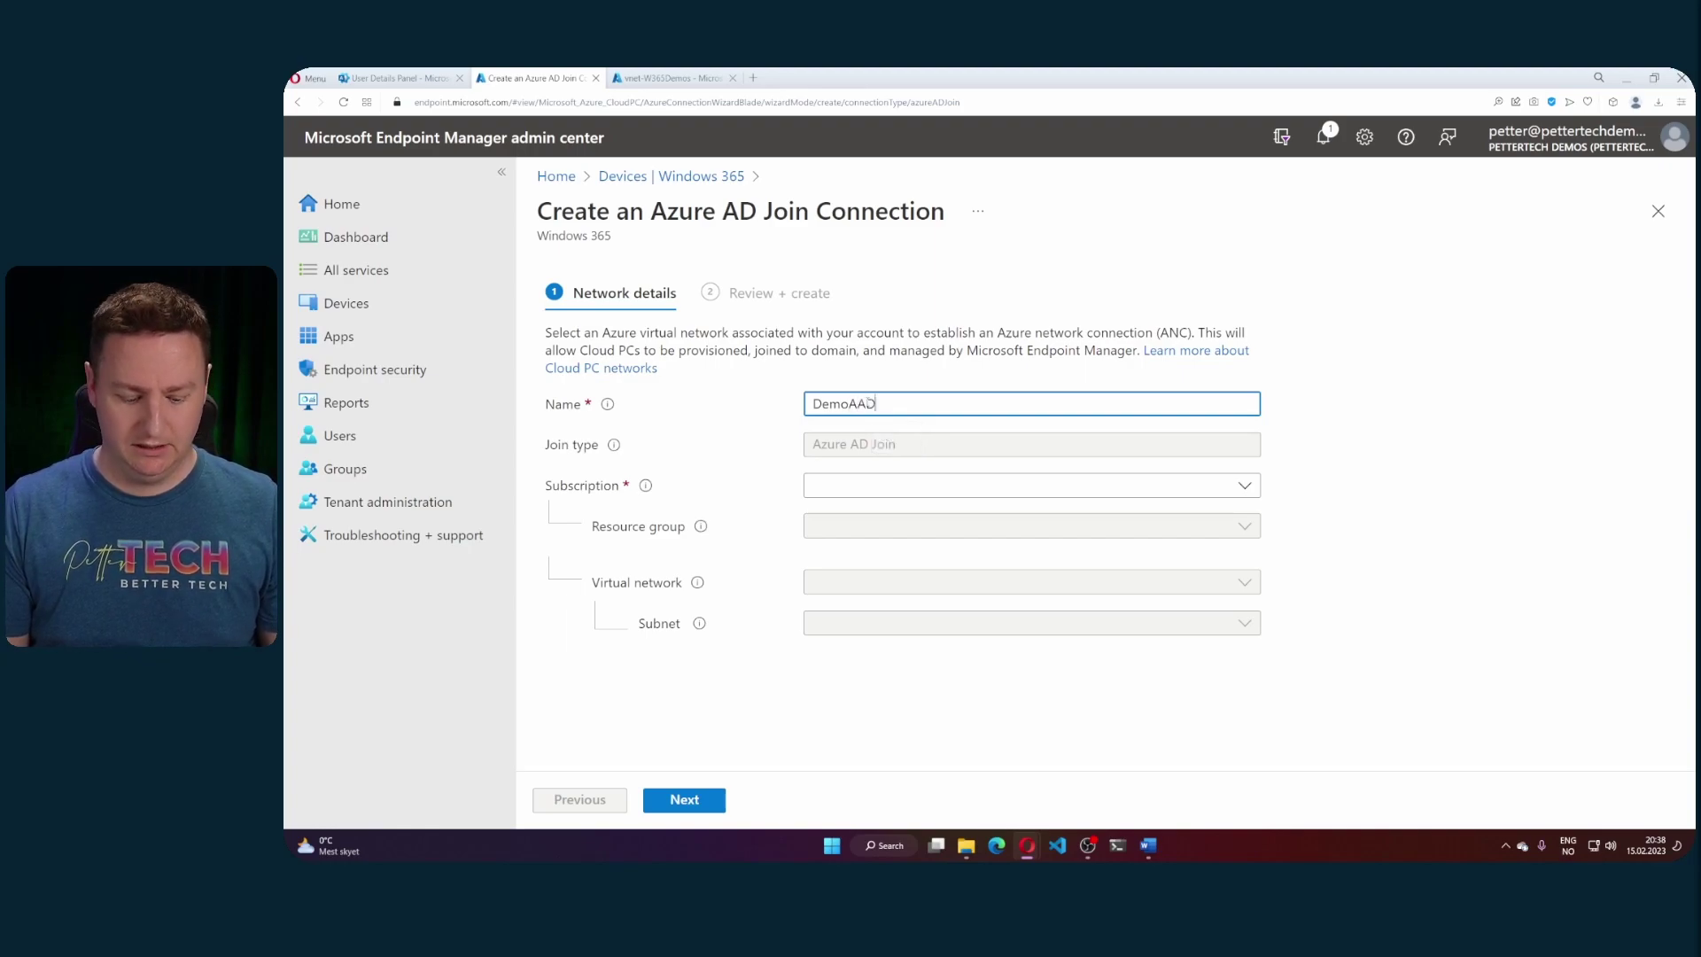
click(874, 485)
click(901, 557)
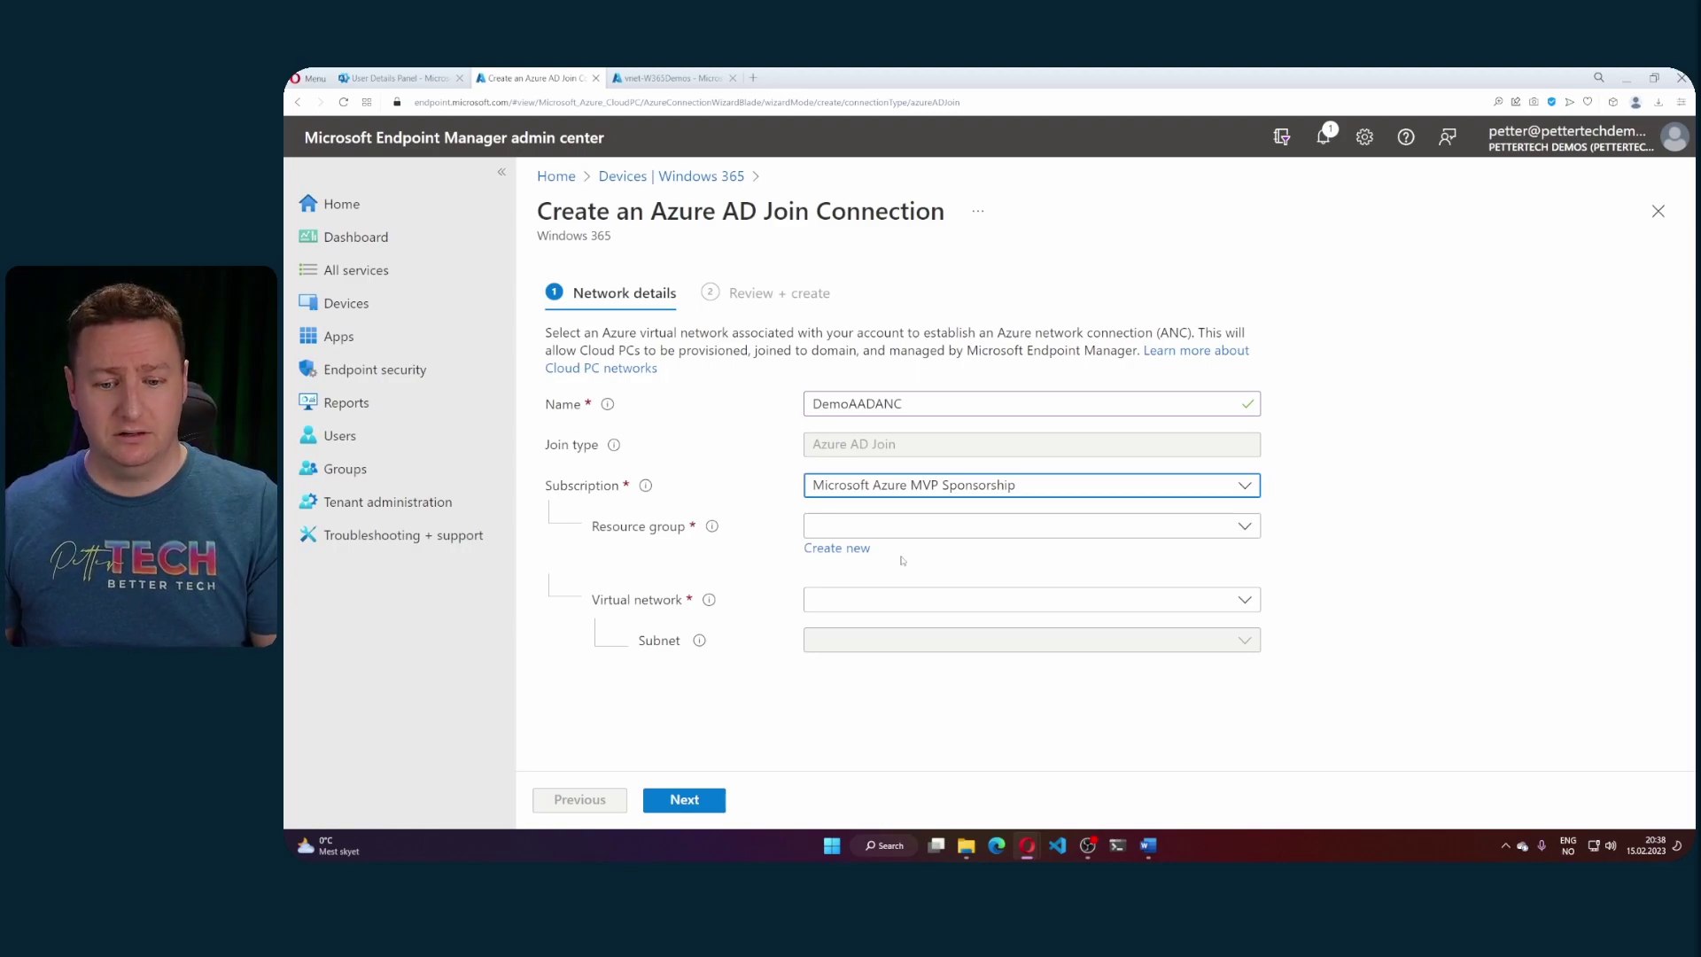
- Select resource group rg-W365Demos, virtual network vnet-W365Demos and subnet snet-CPCs
click(1025, 529)
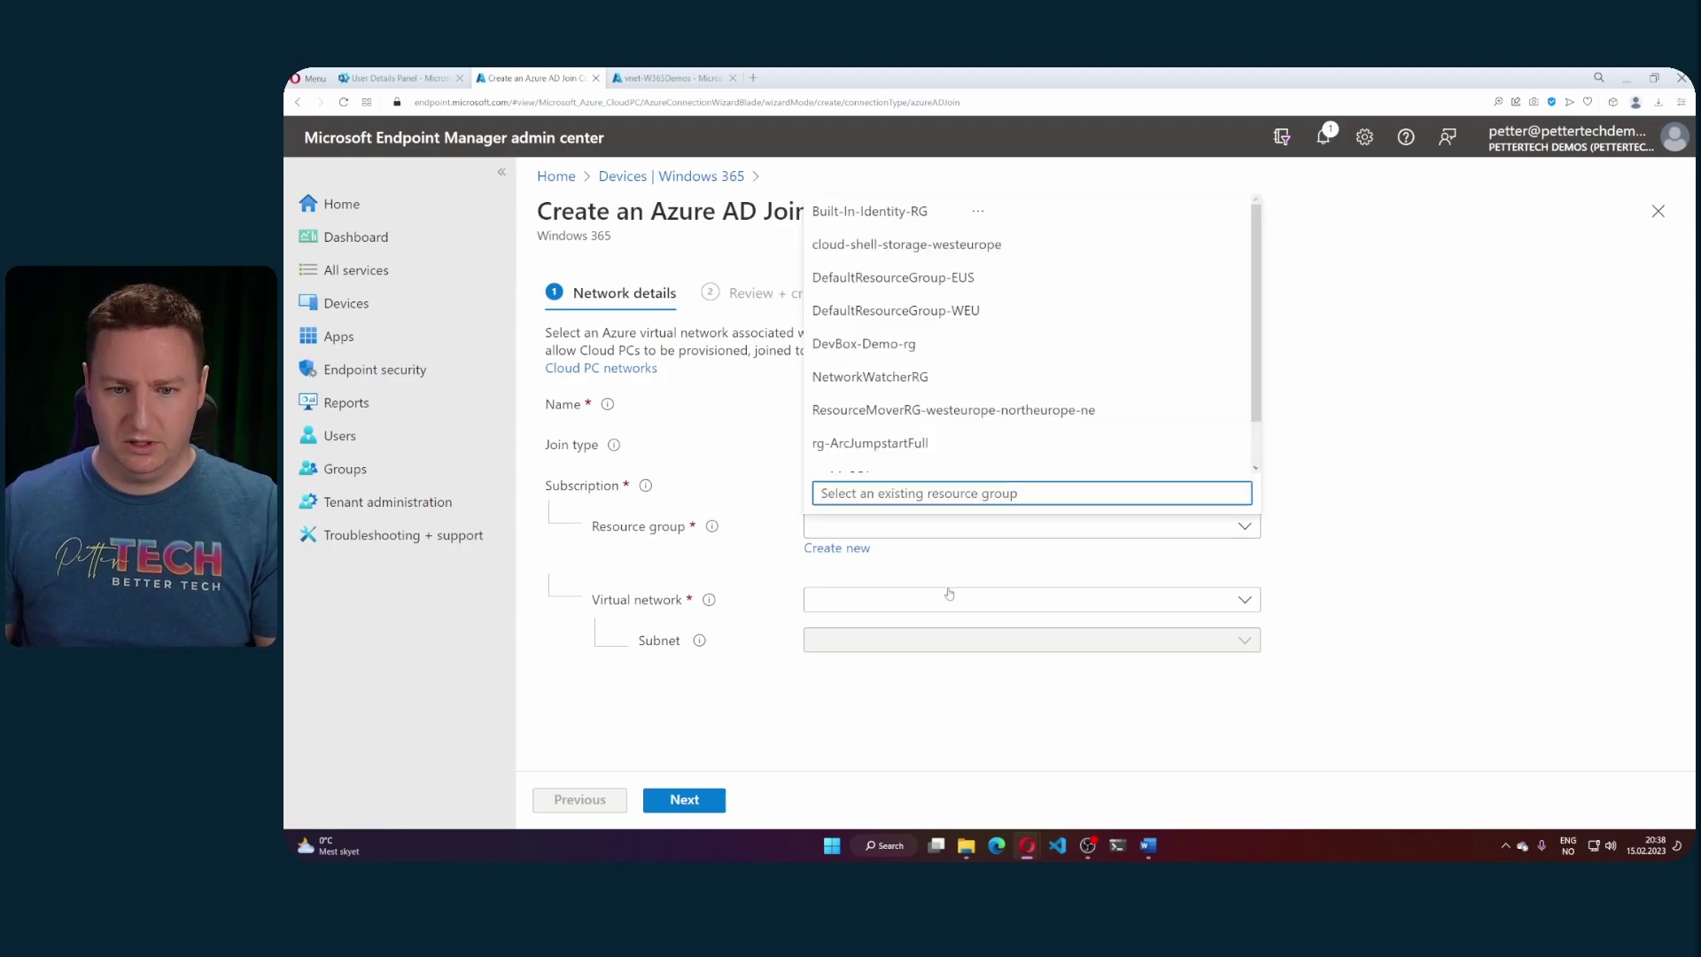
click(945, 591)
click(904, 526)
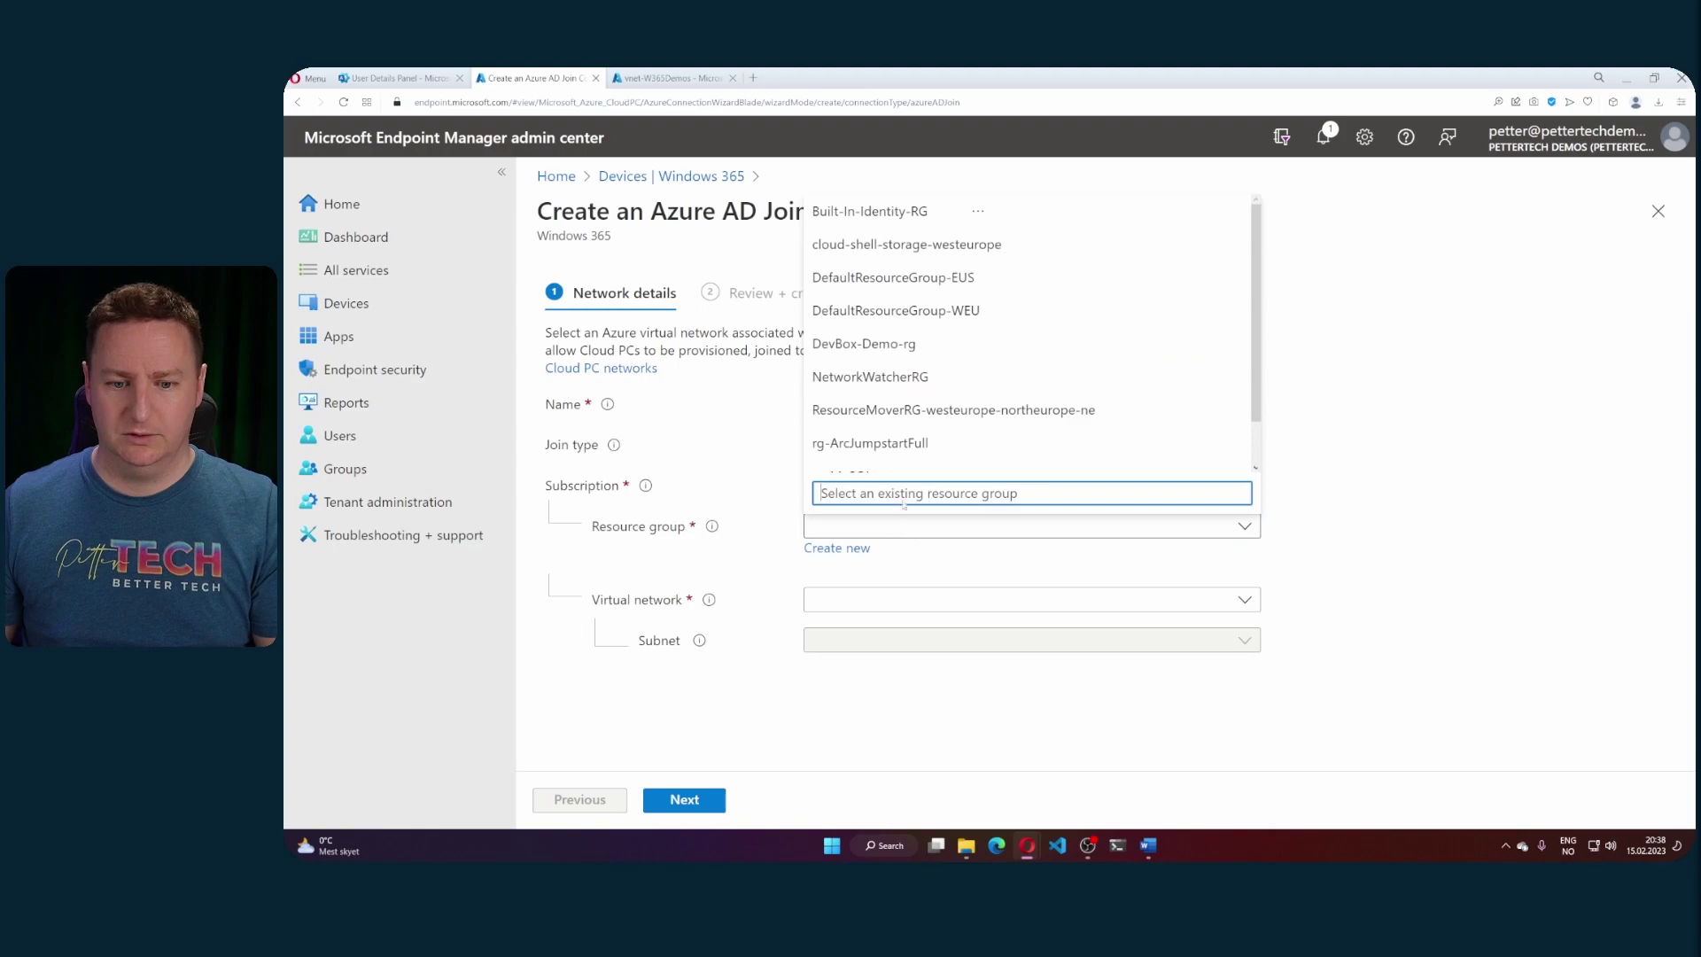
scroll(903, 443, down, 2)
click(875, 458)
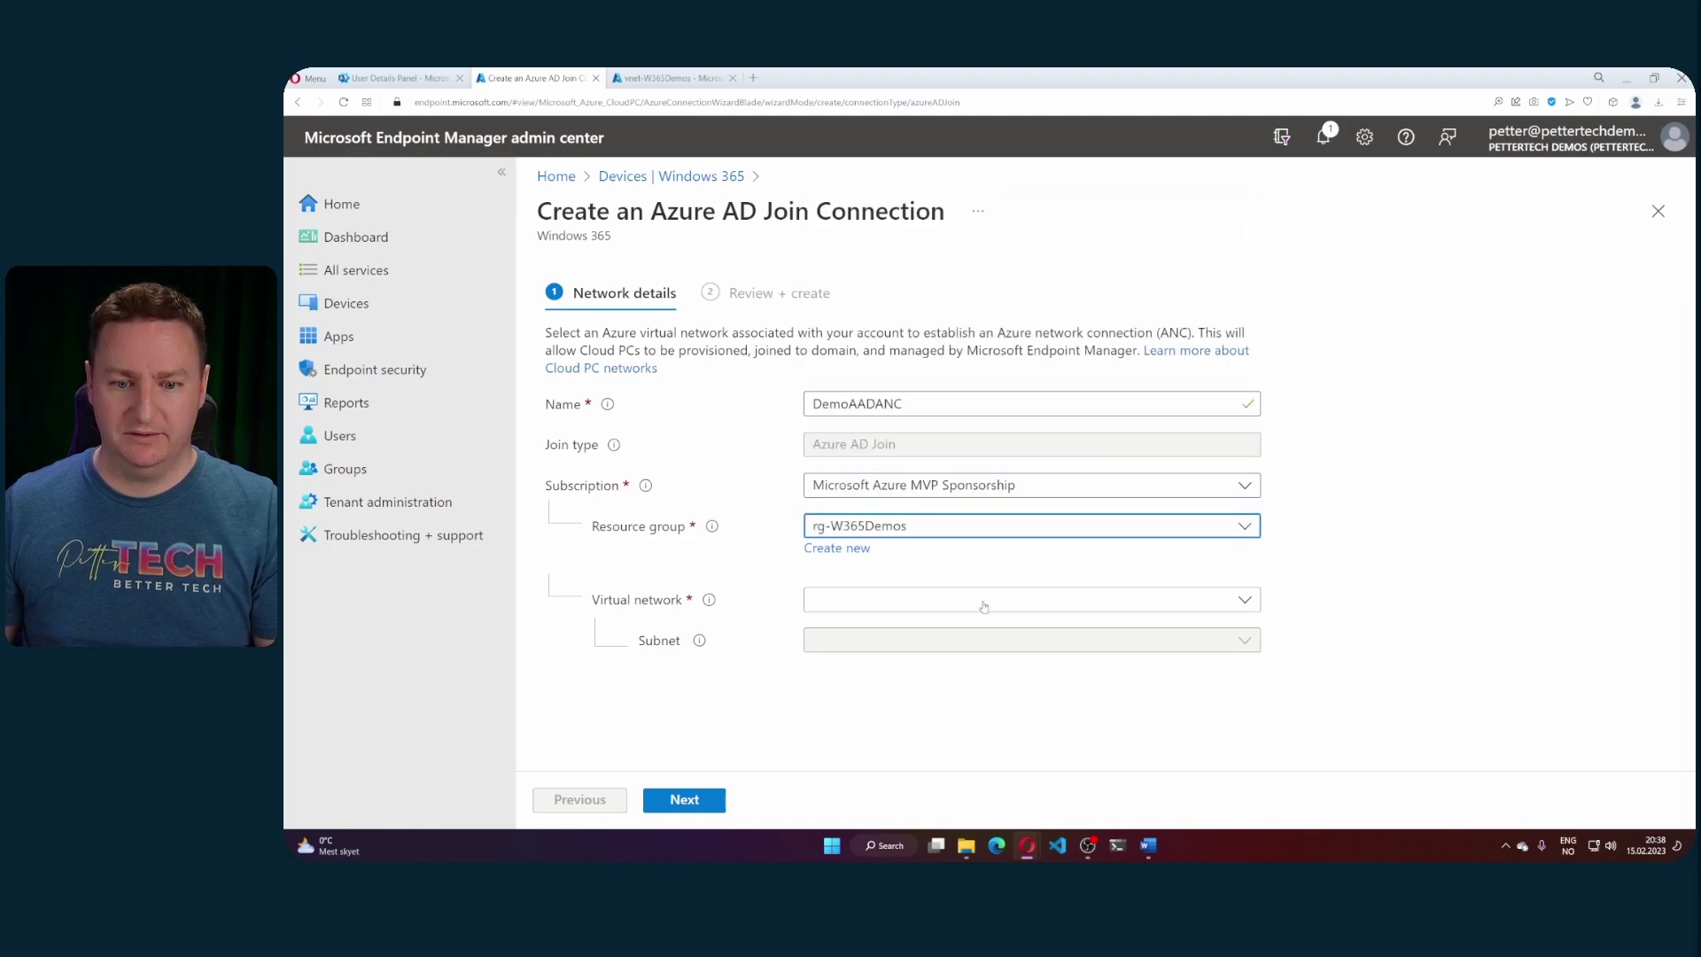
click(865, 605)
click(873, 732)
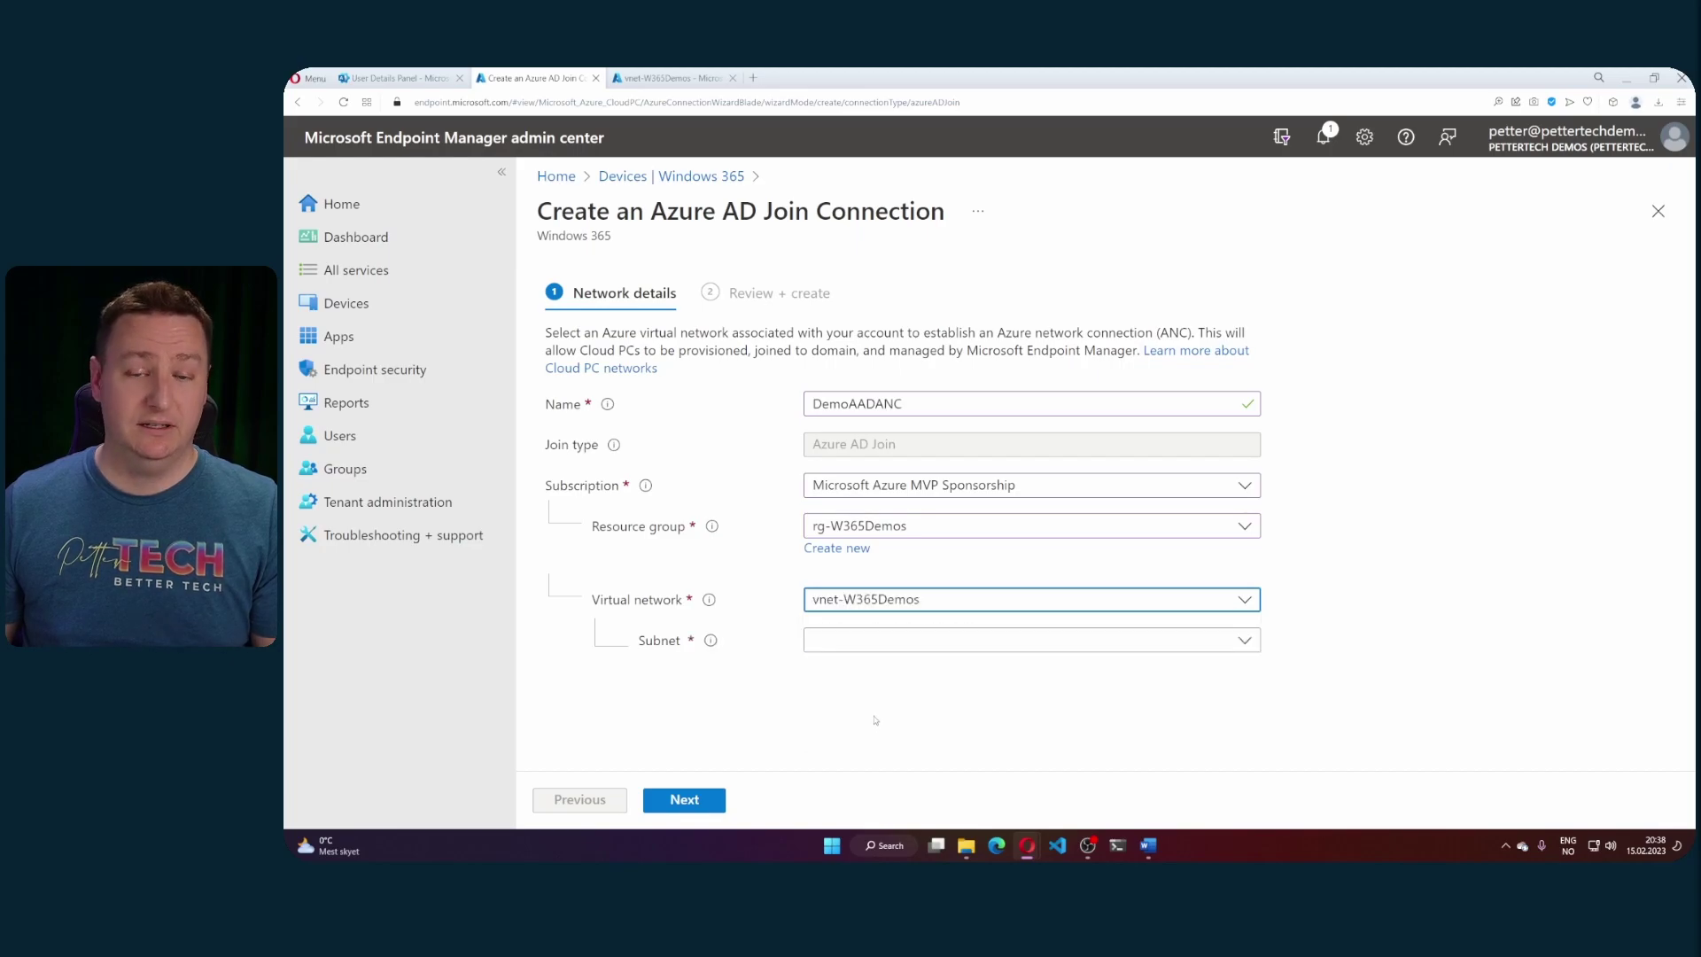
click(889, 641)
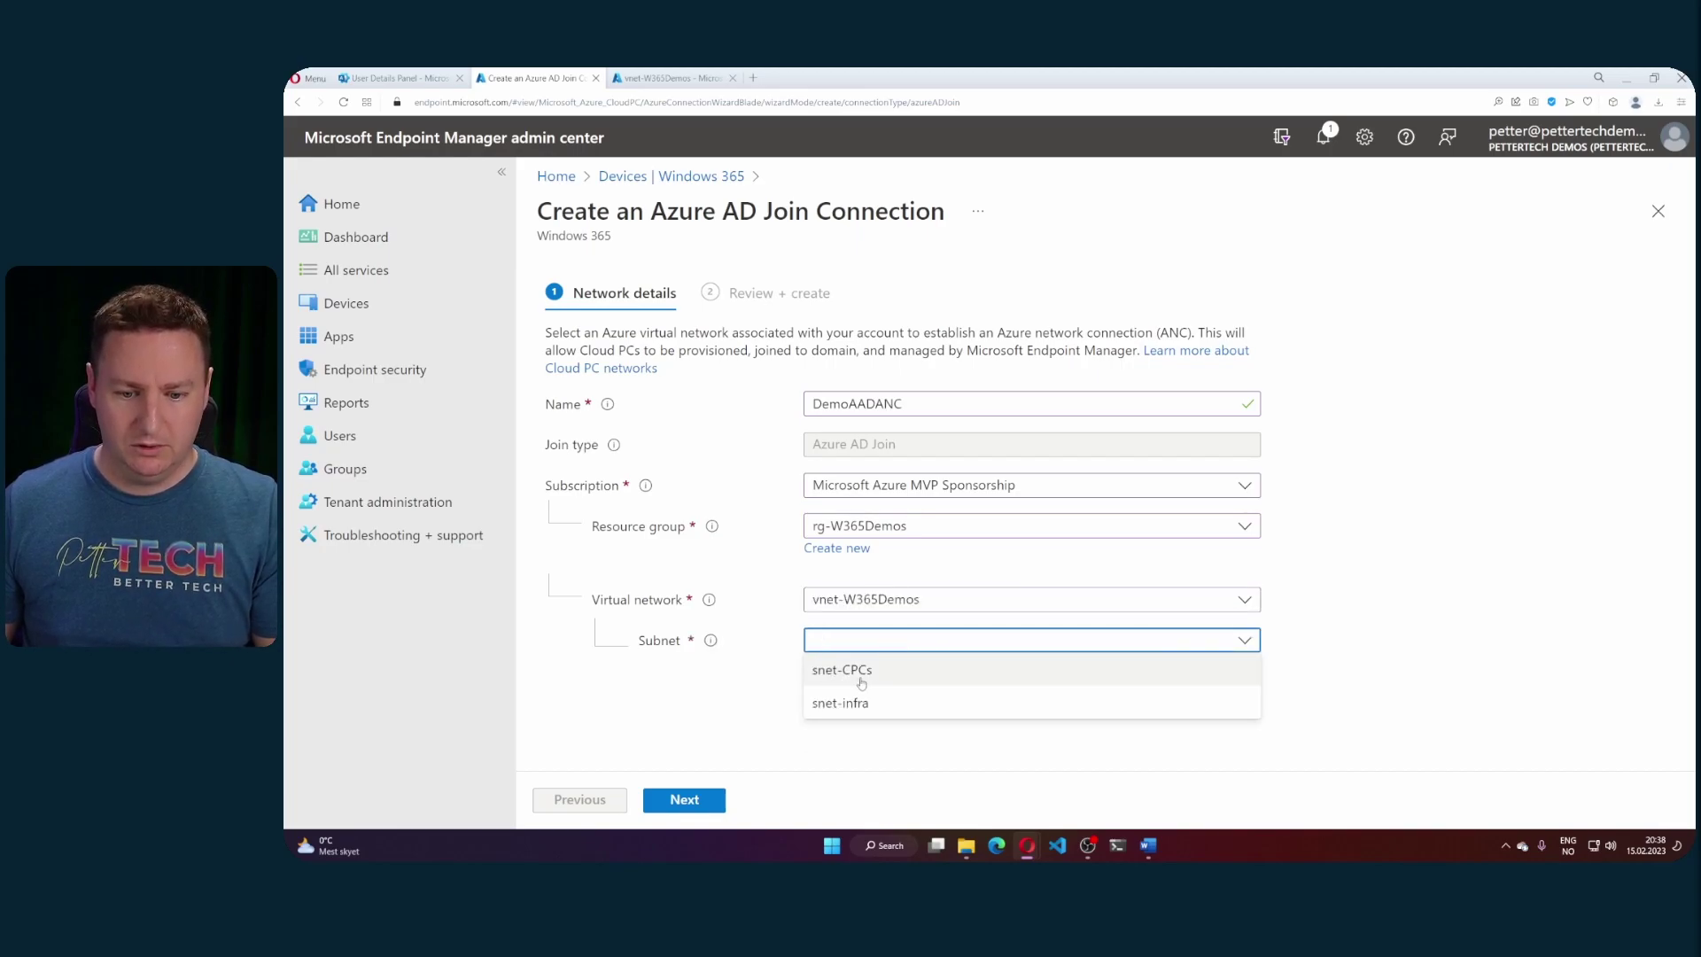
click(864, 675)
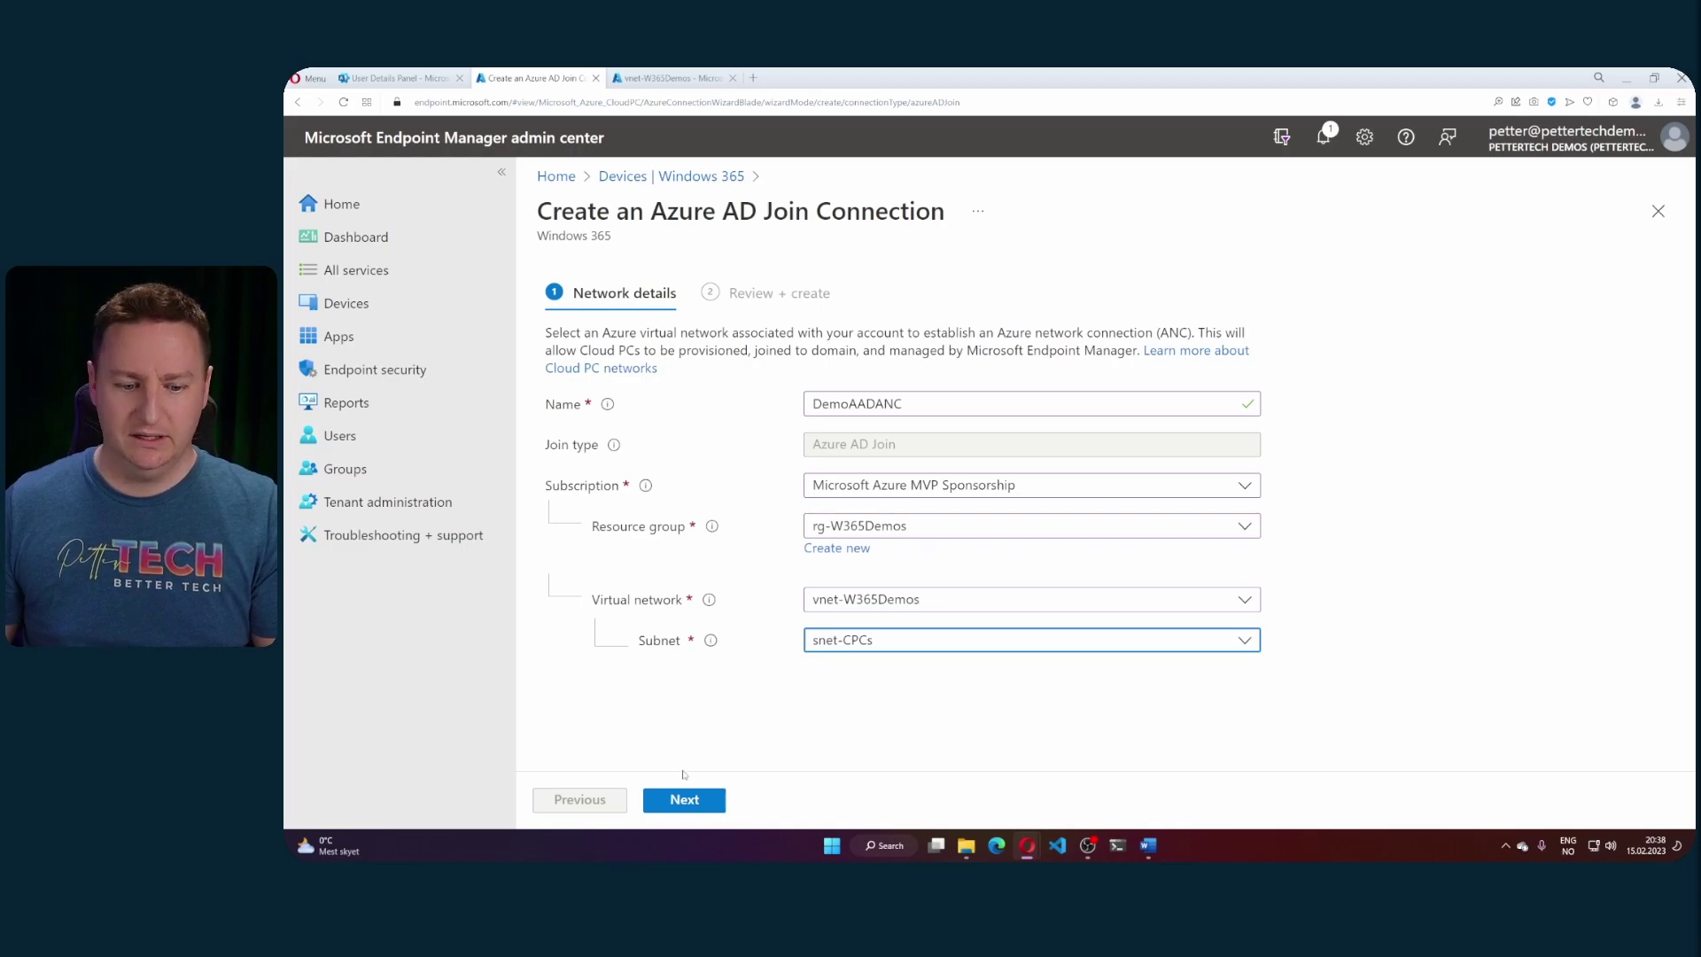
- Review and create the DemoAADANC network connection
click(686, 799)
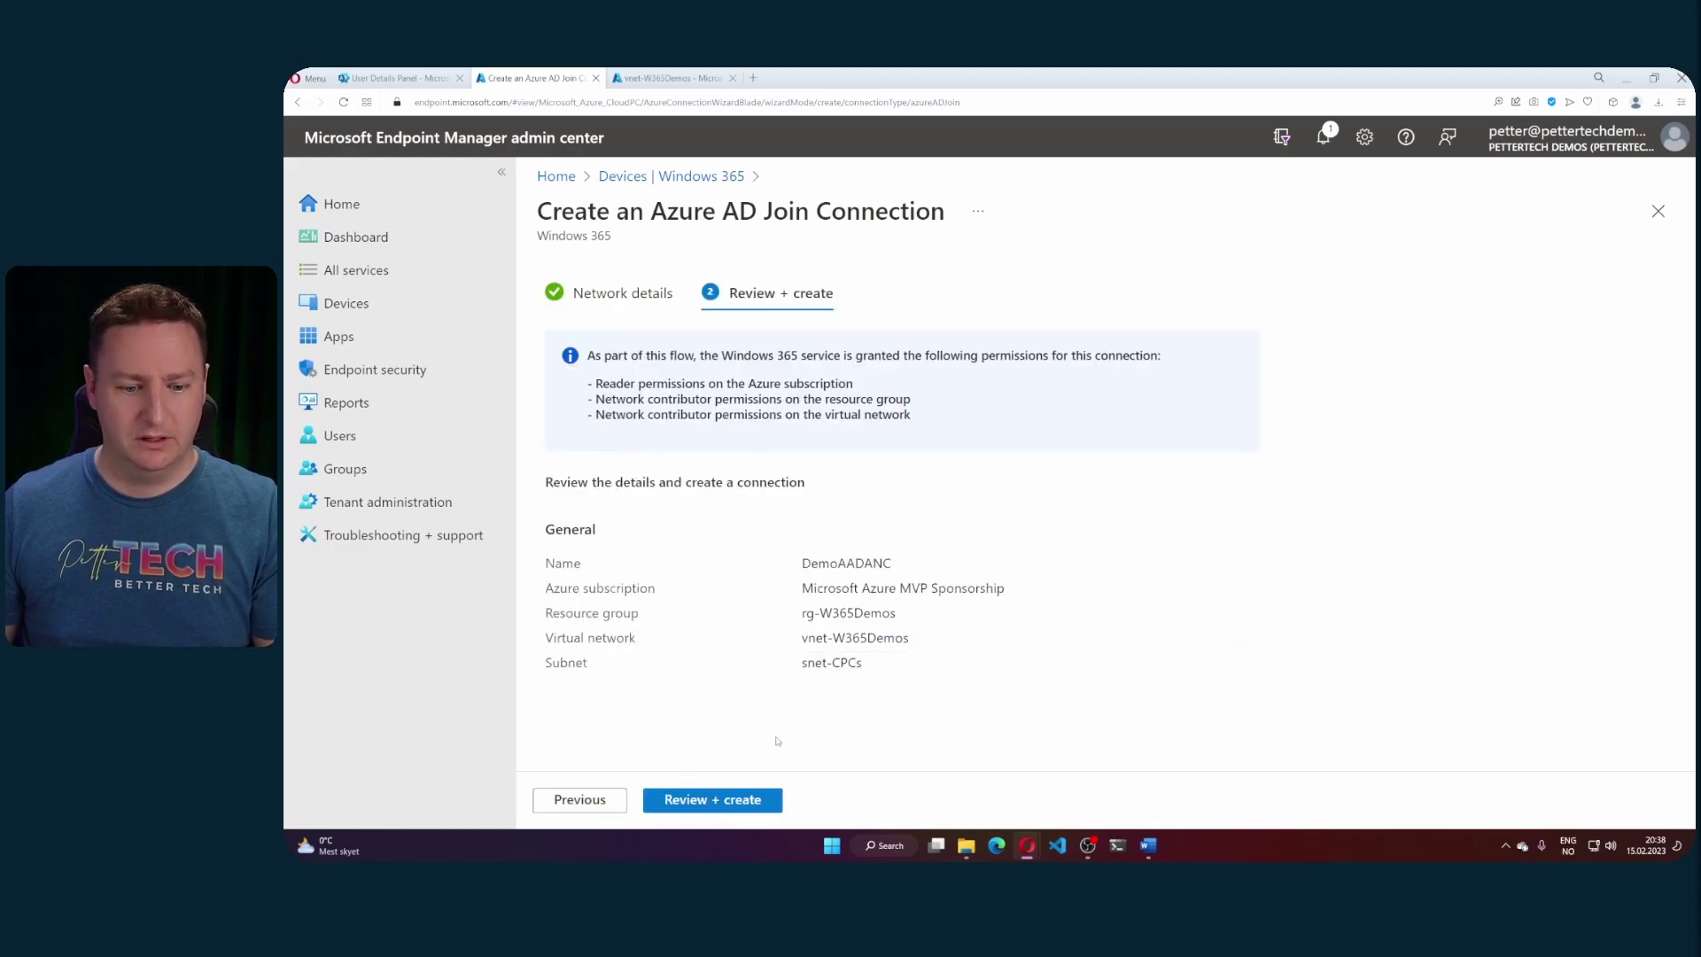
click(738, 799)
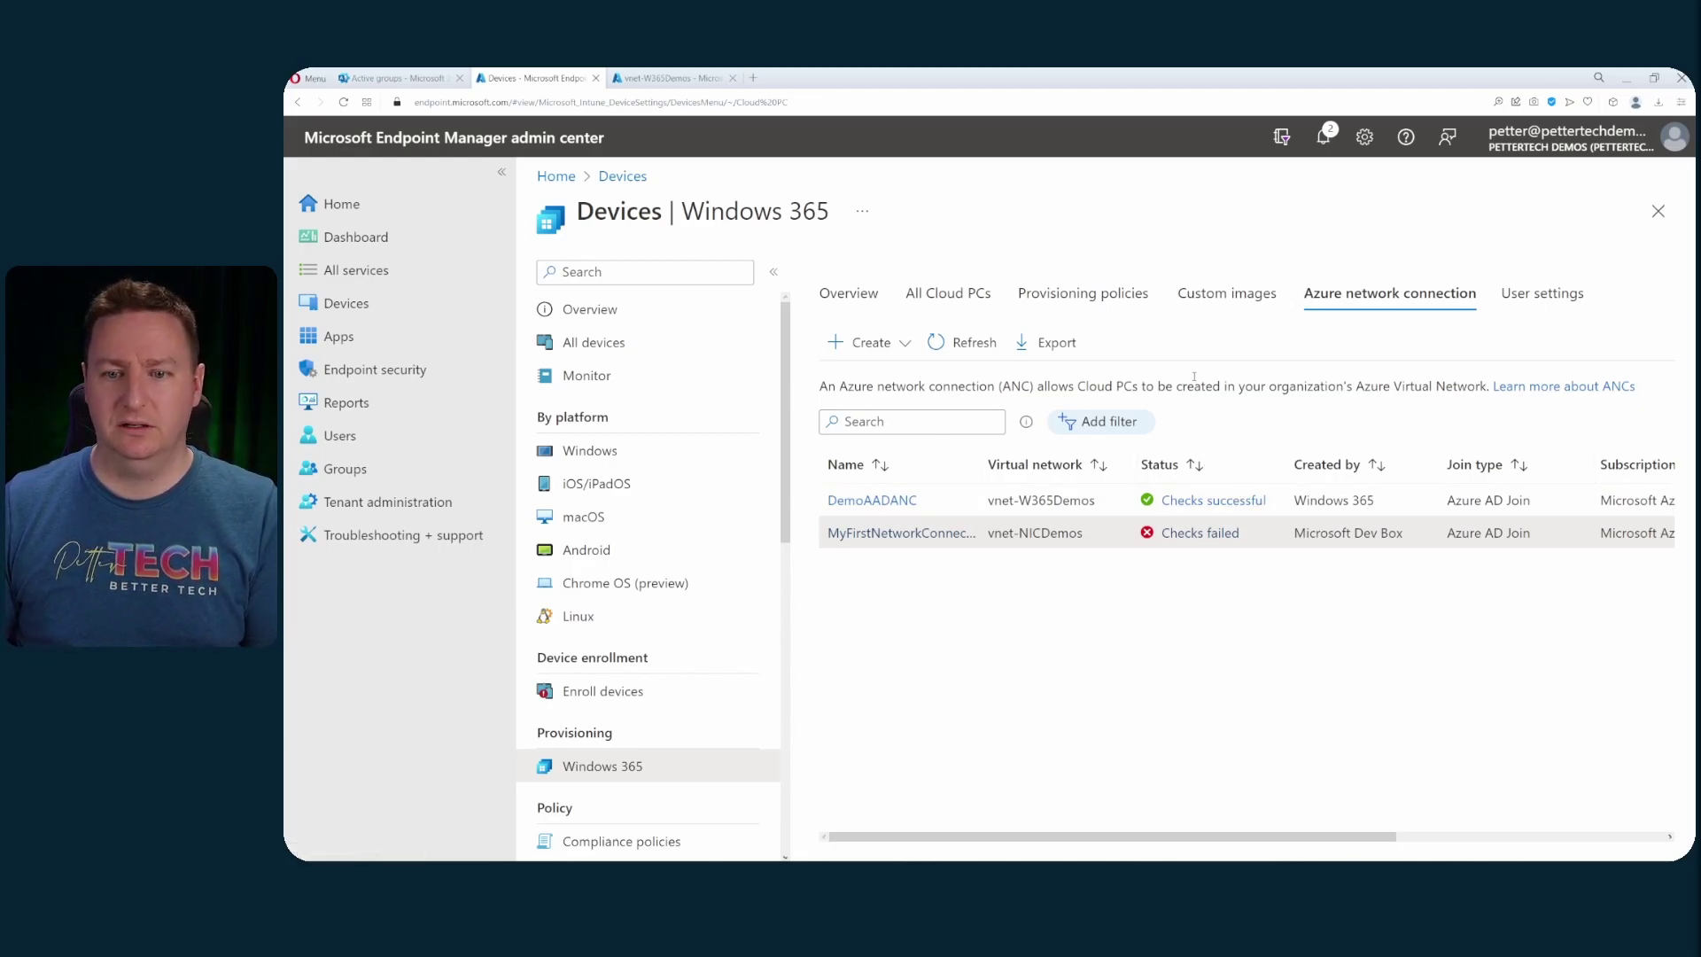
- Start a new provisioning policy named DemoAADBYOV
click(1088, 293)
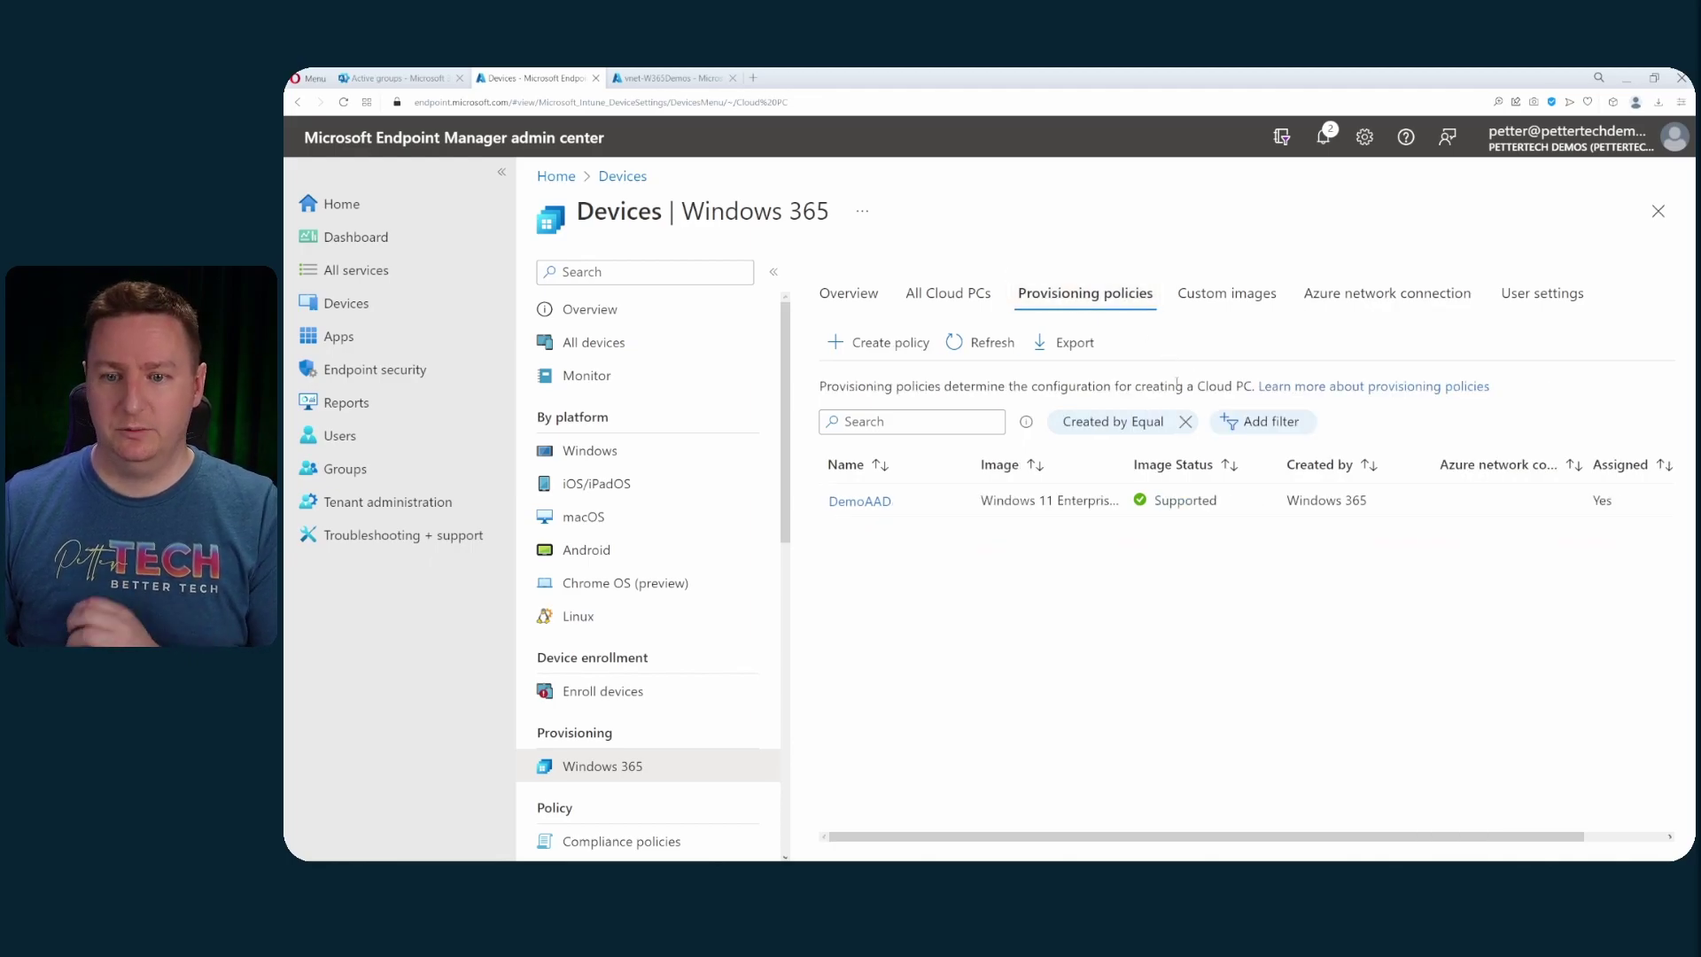
click(909, 348)
click(921, 390)
text(DemoAADBY)
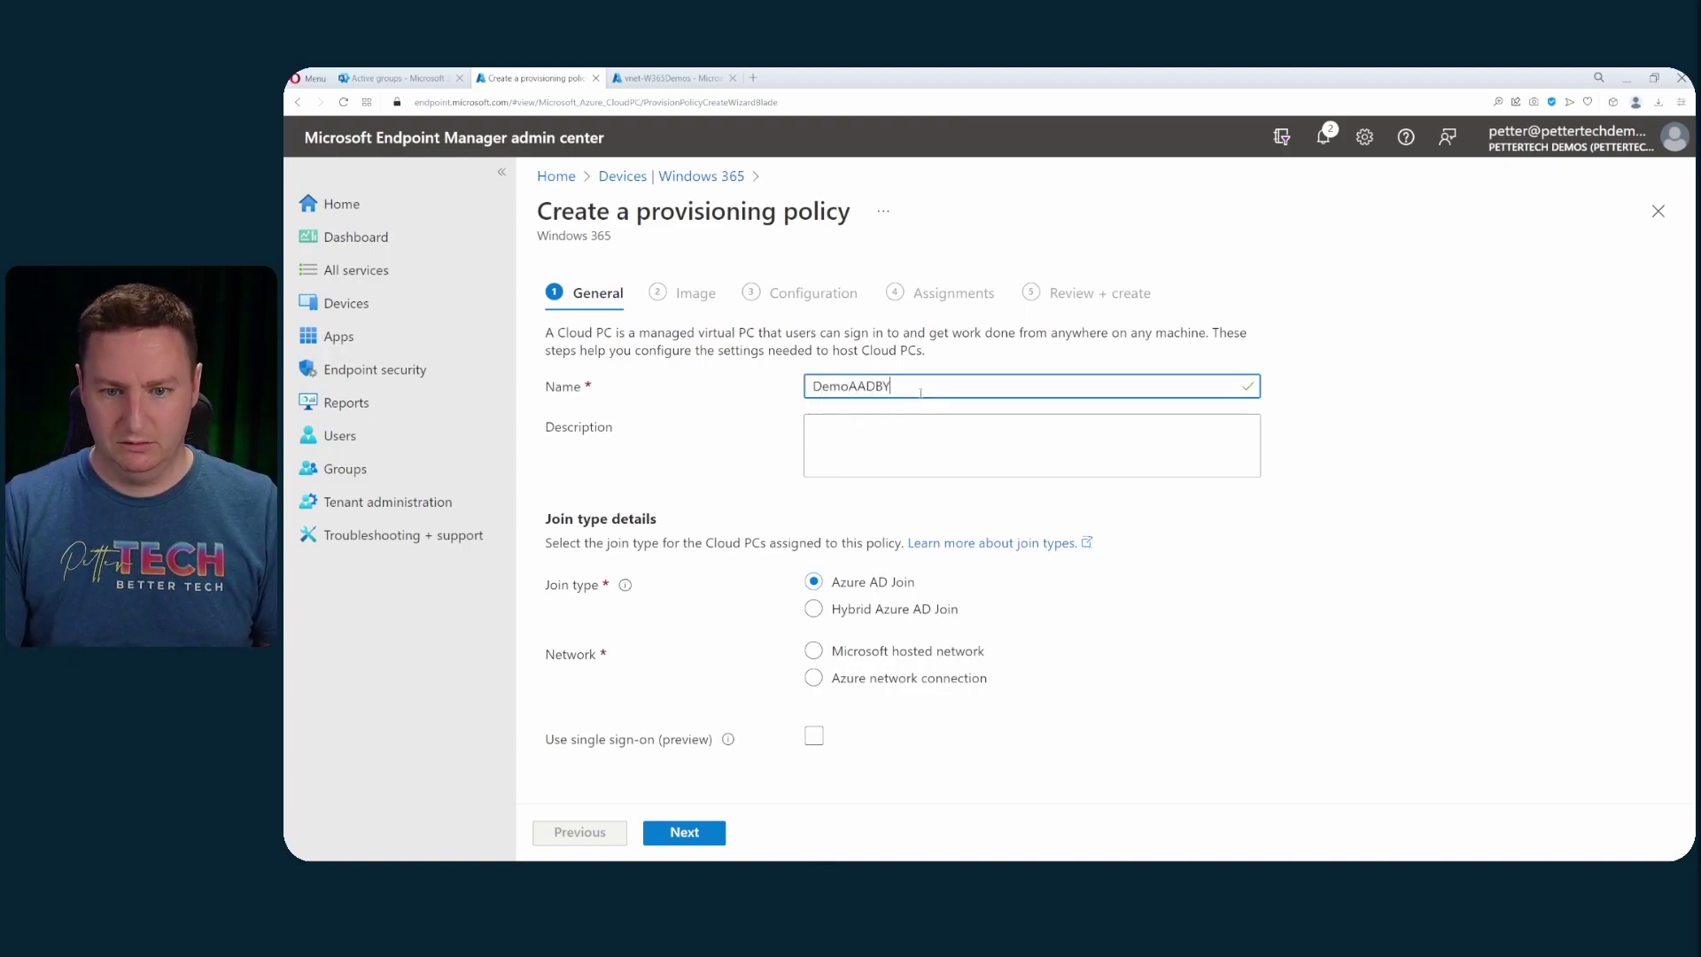
text(OV)
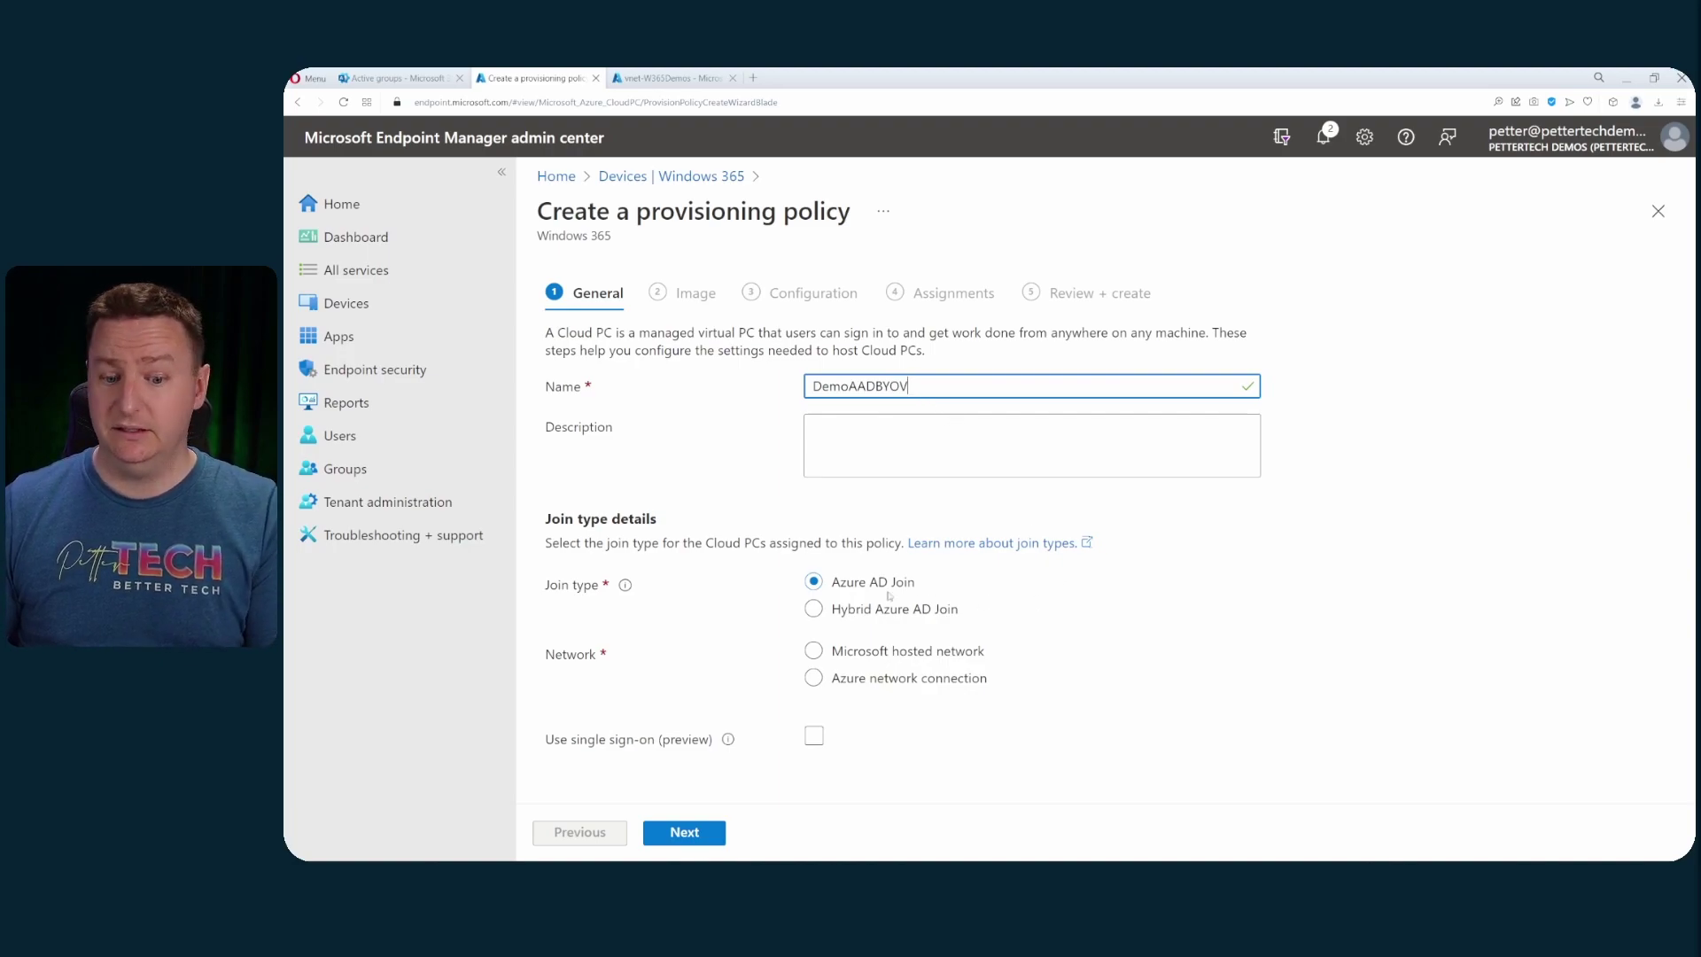
- Use the Azure network connection DemoAADANC and enable single sign-on
click(926, 656)
click(865, 682)
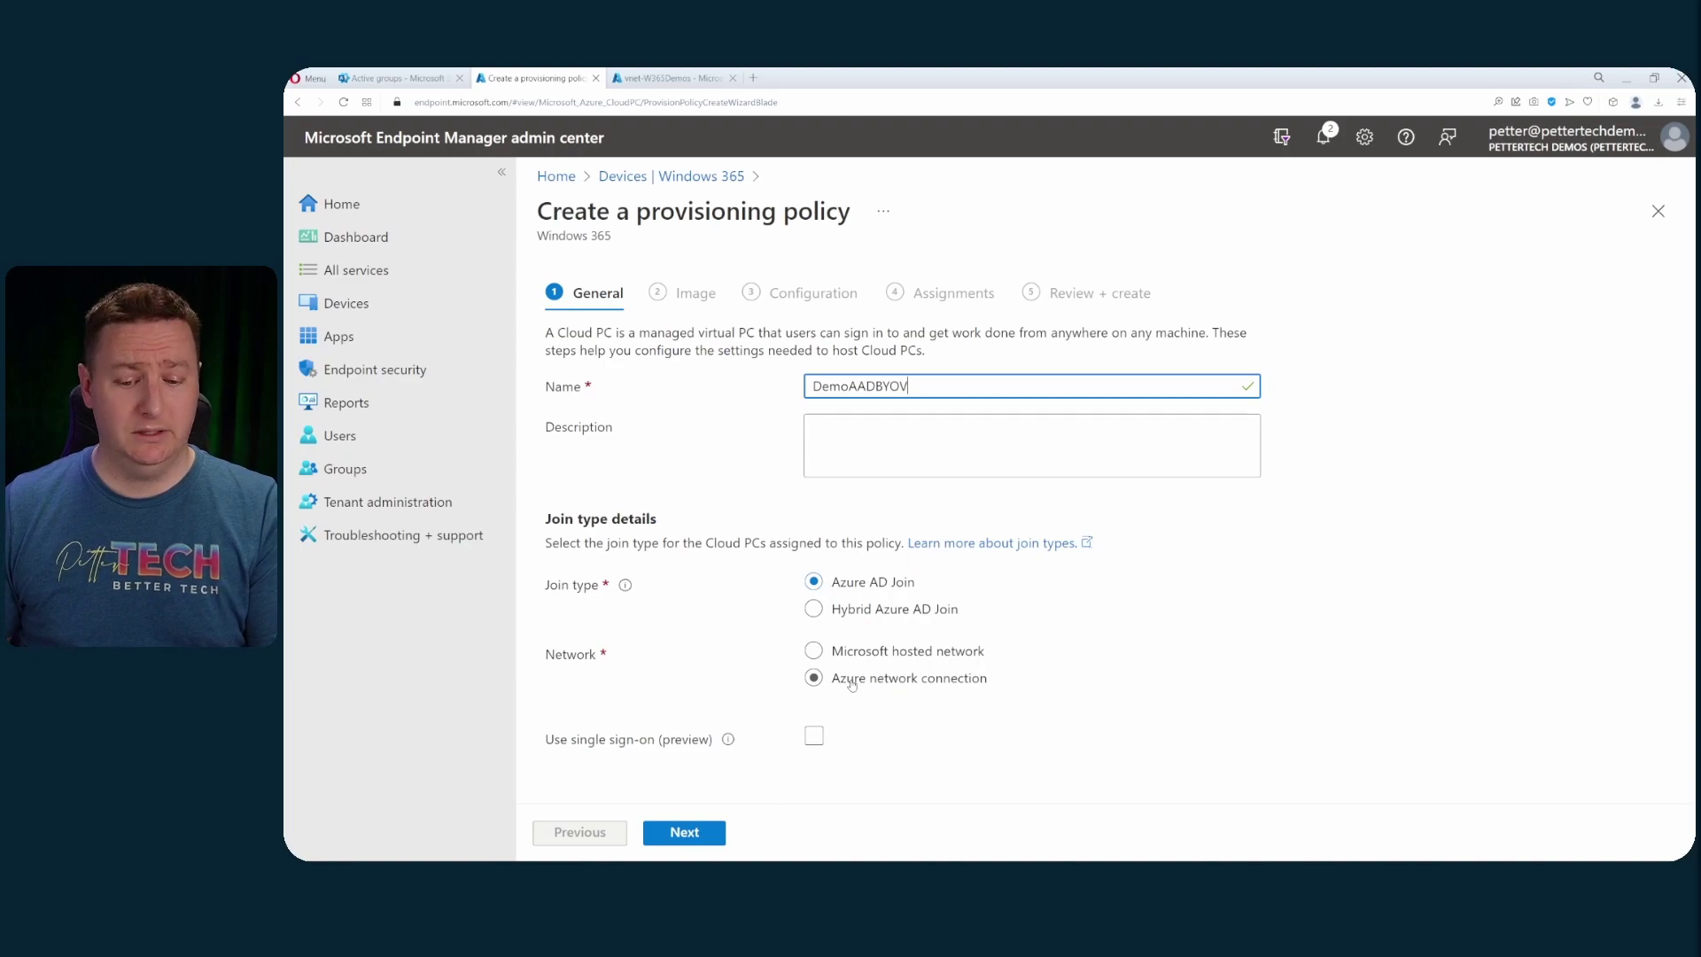
scroll(979, 687, down, 1)
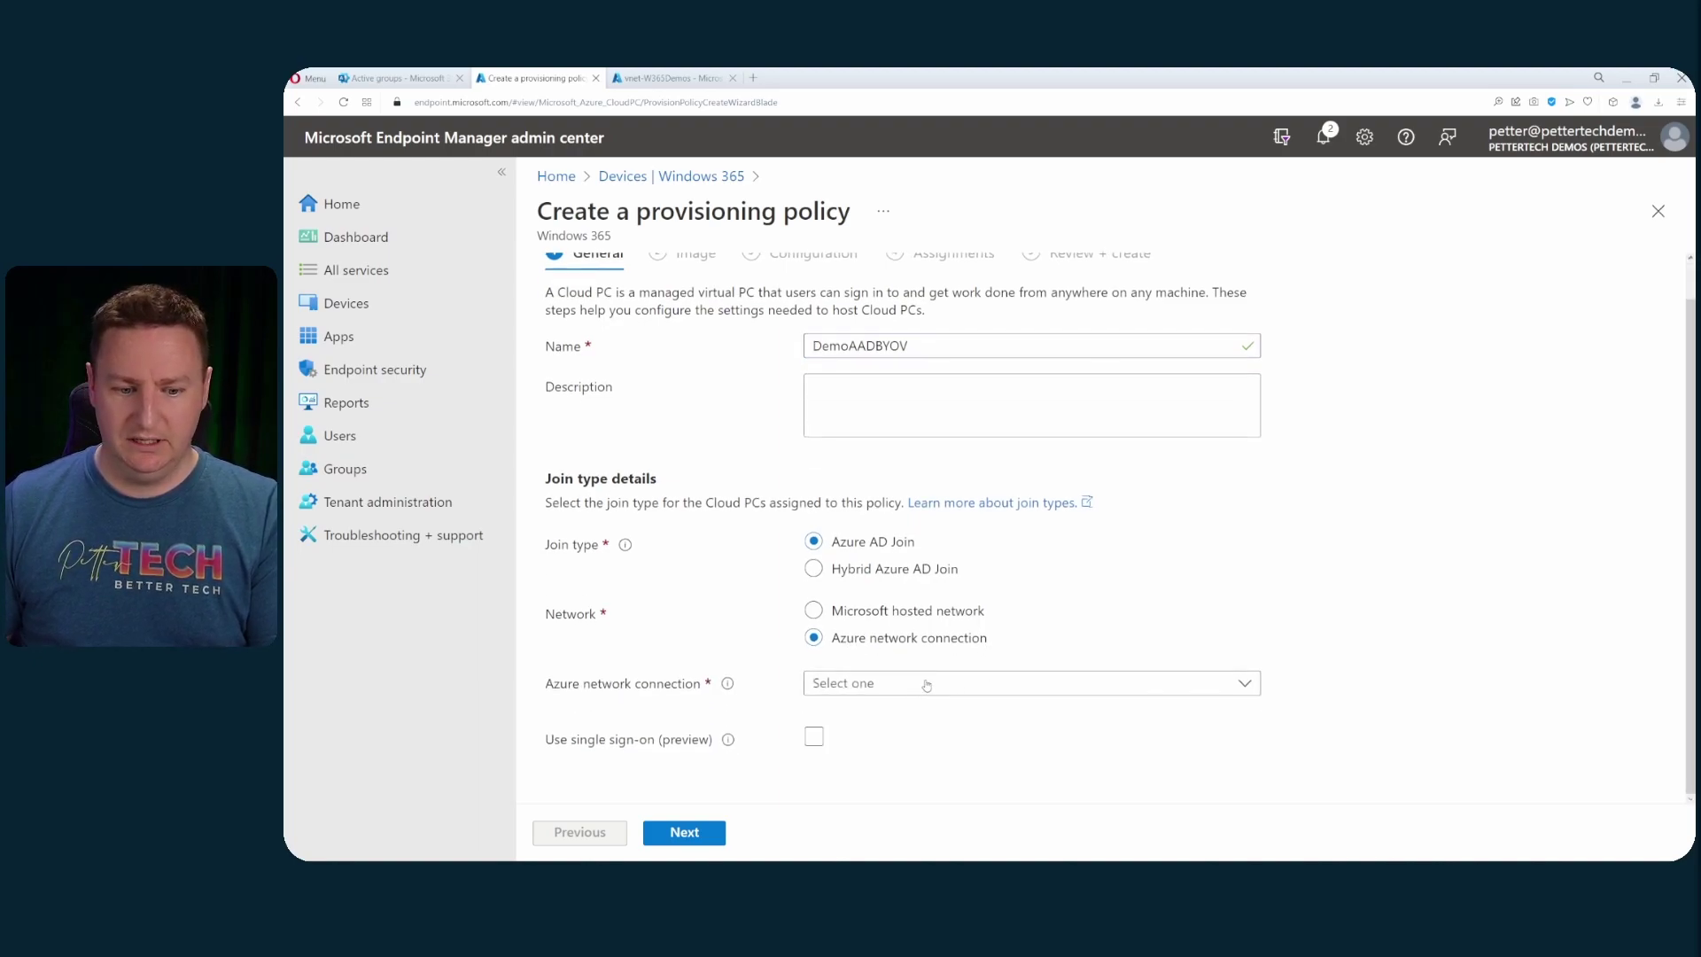
click(925, 684)
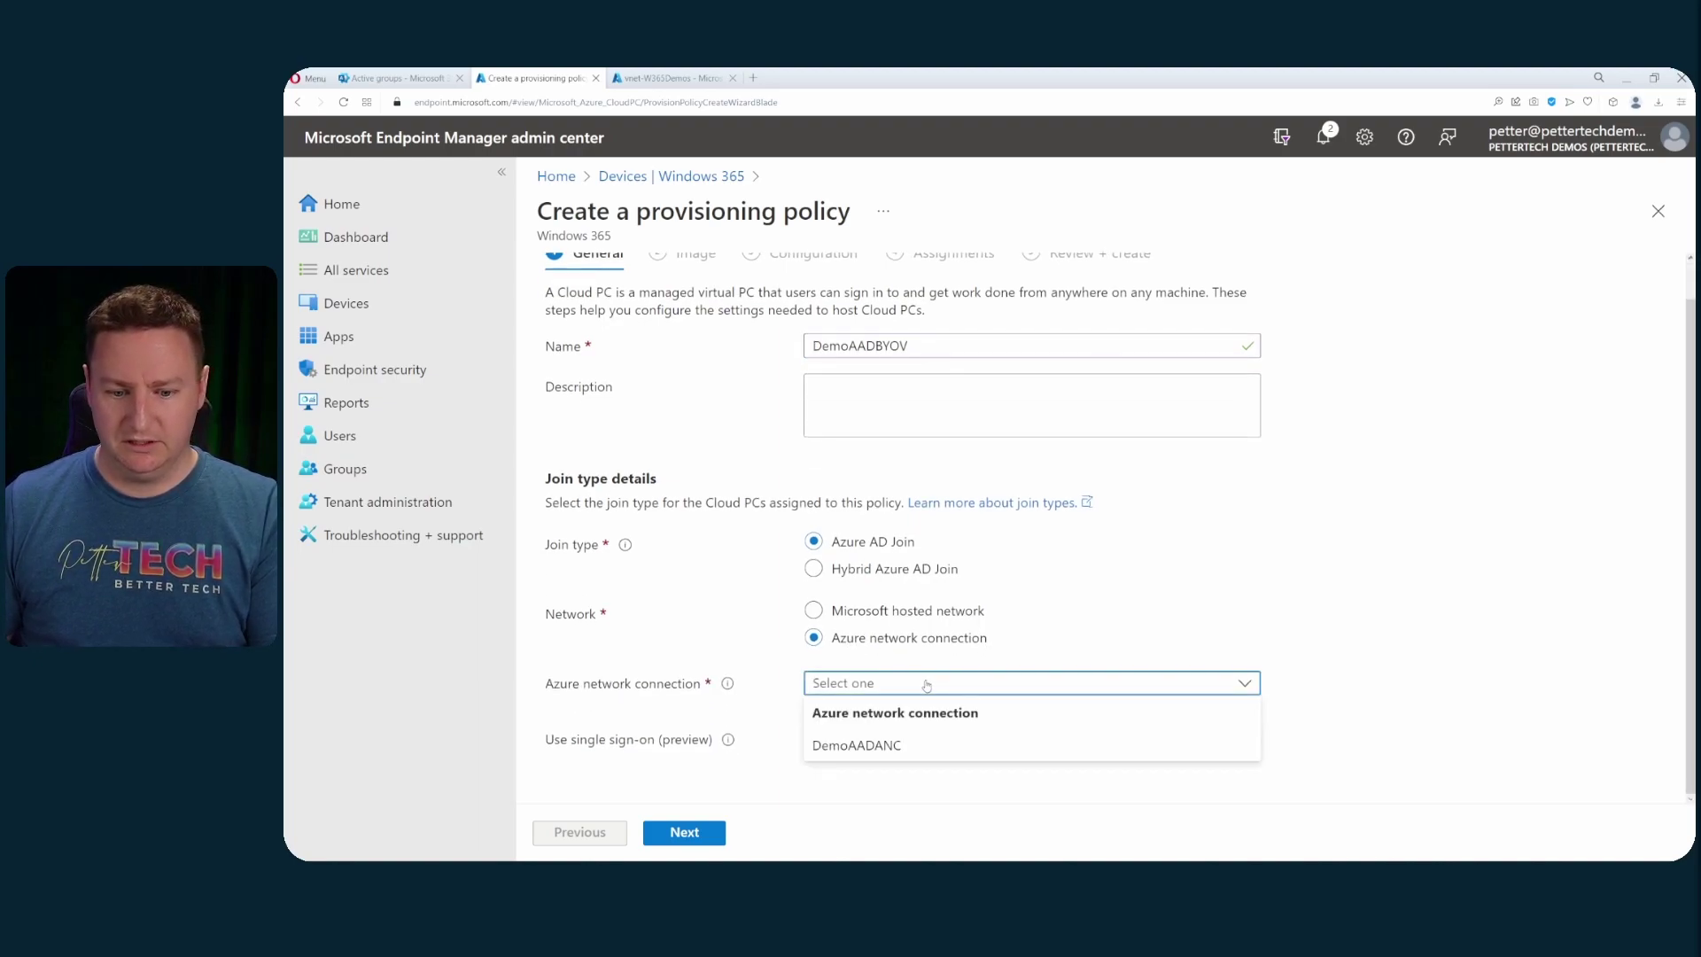
click(920, 748)
click(814, 736)
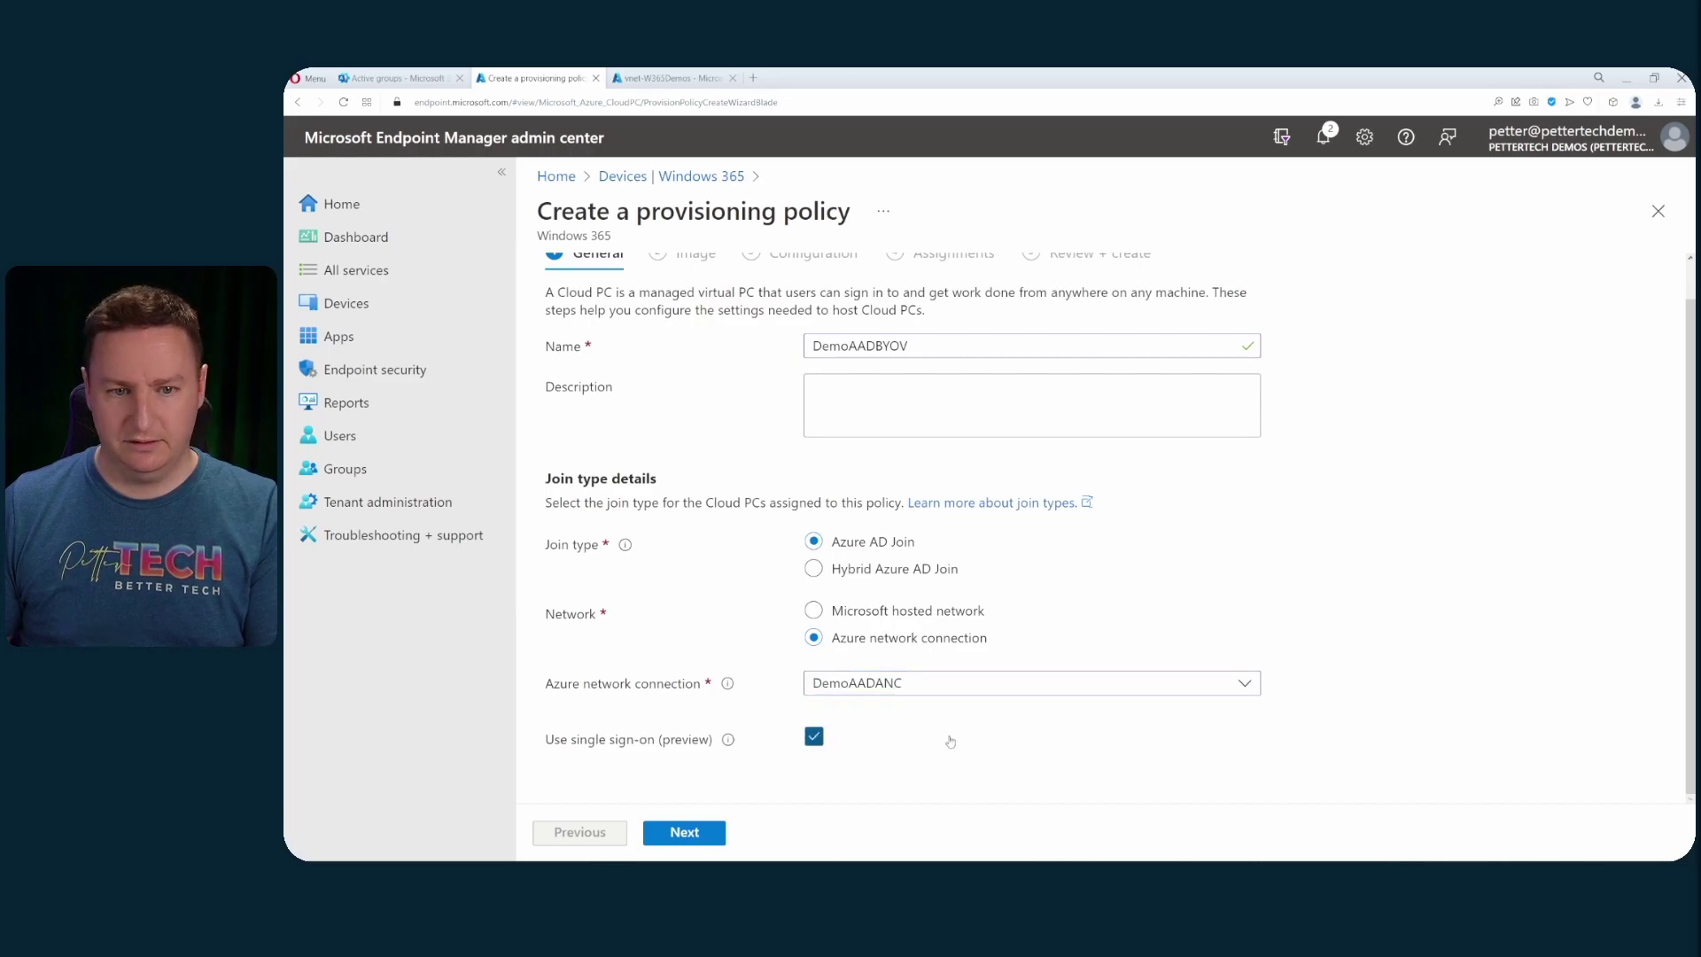
- Keep the default image and configuration, assign group W365-AADandBYOV, and go to review
click(687, 832)
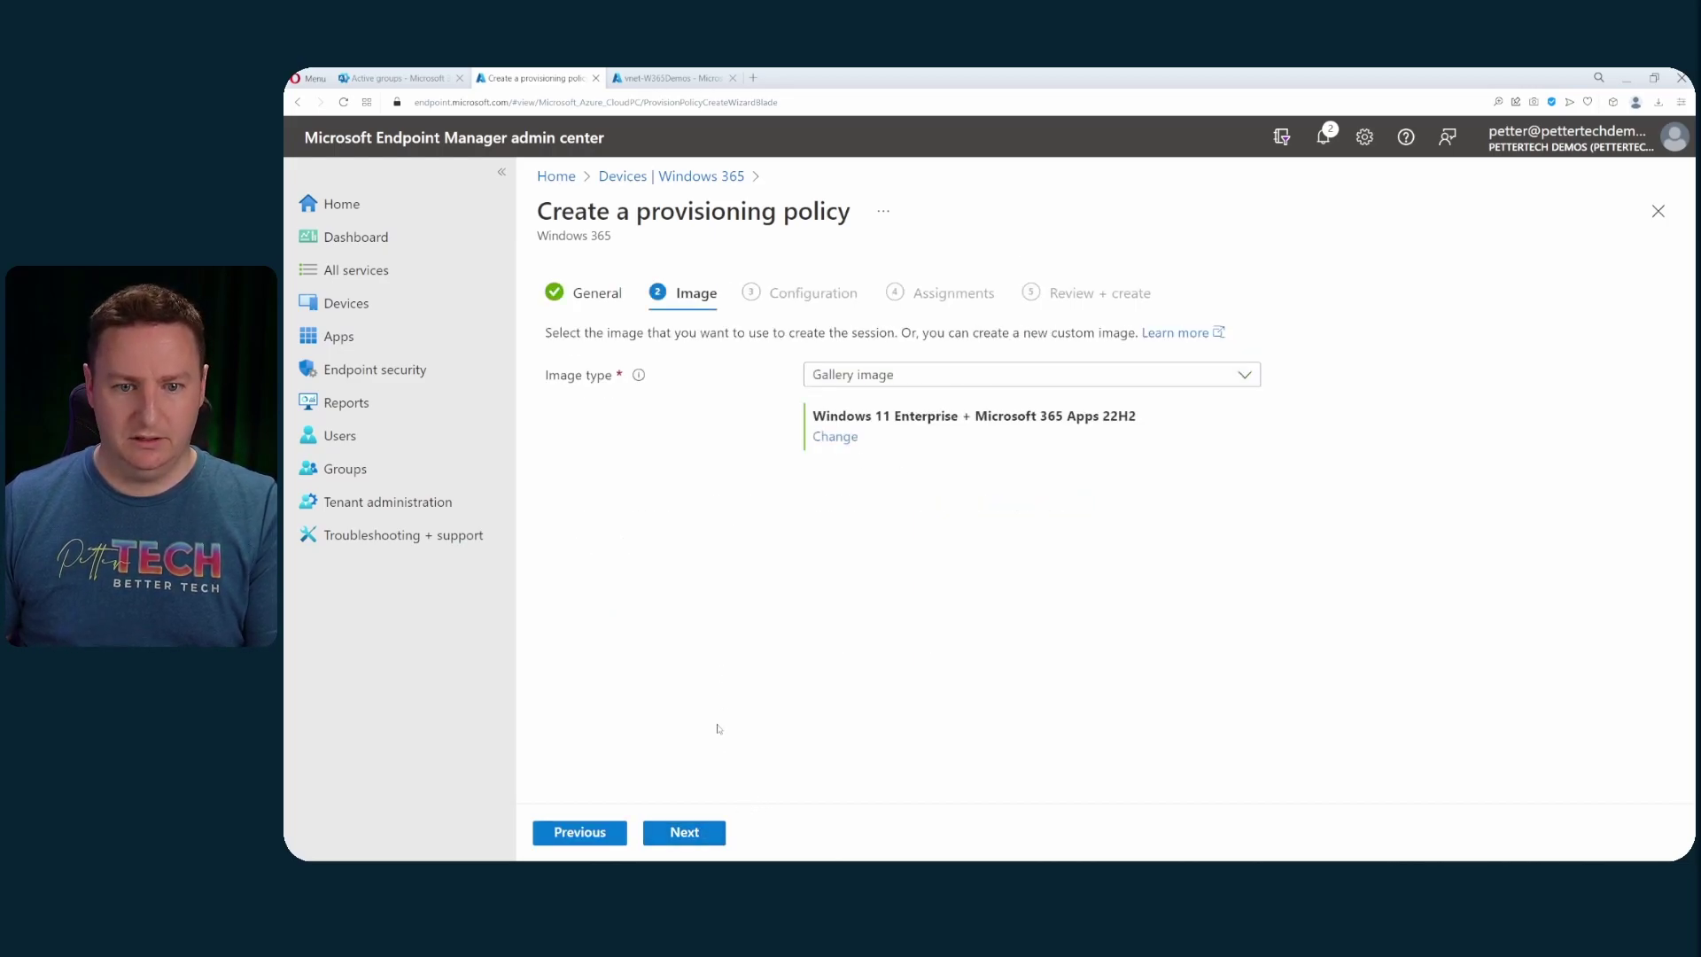
click(692, 833)
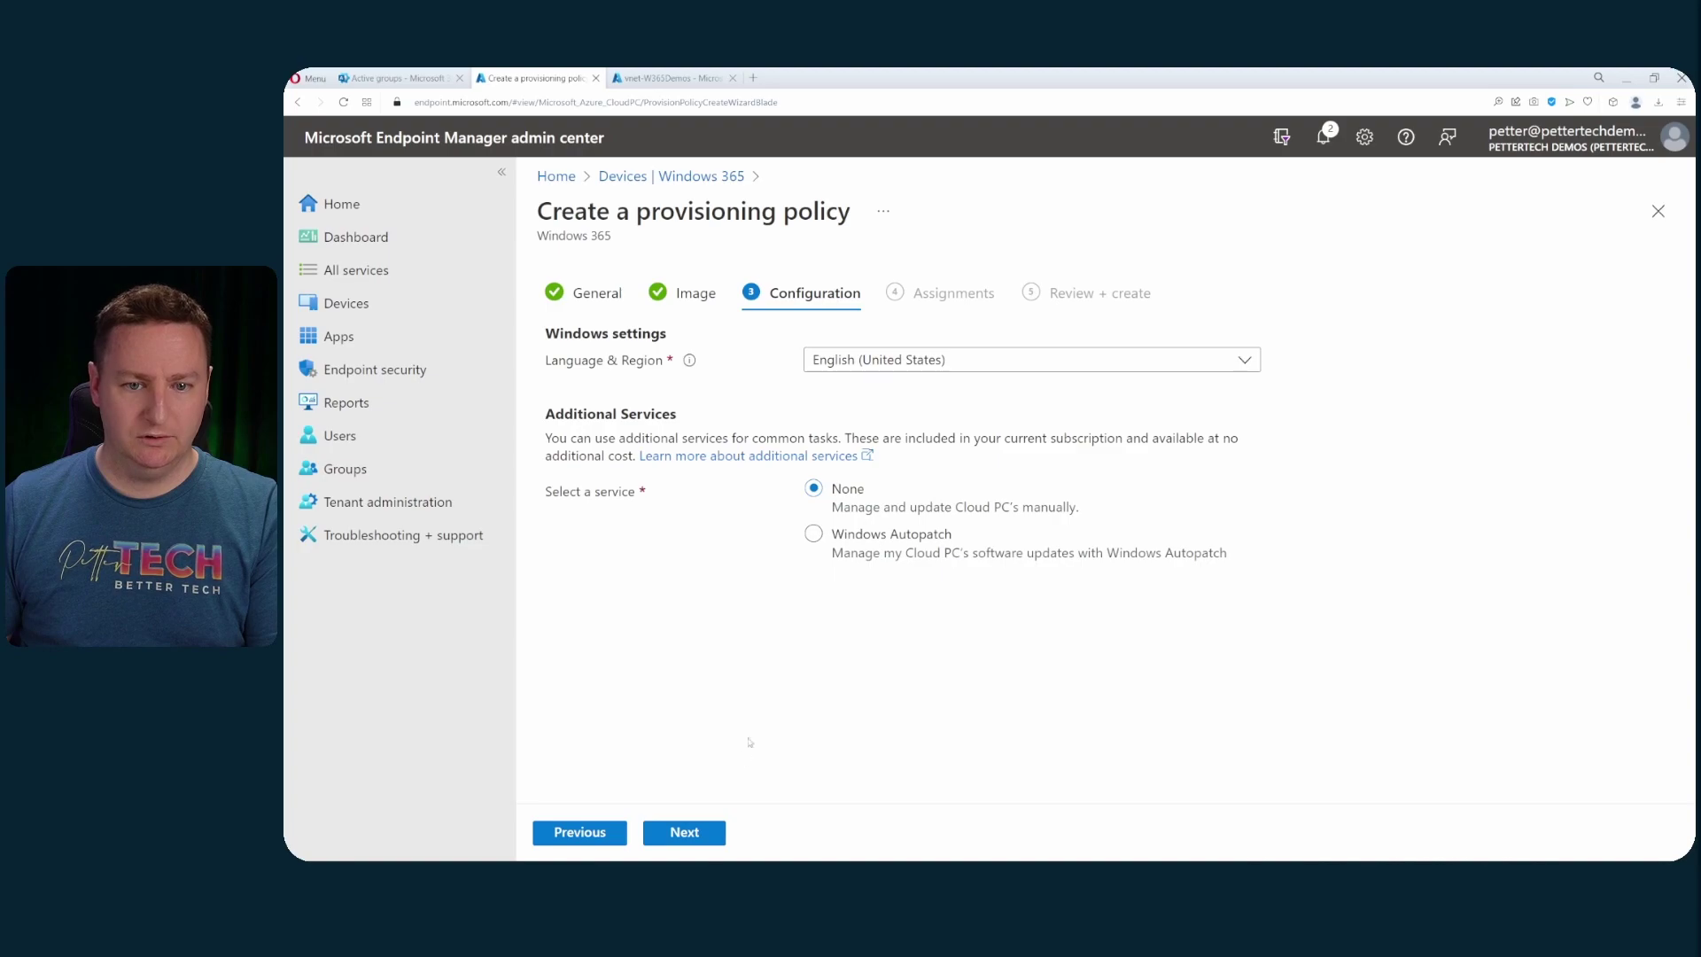
click(718, 833)
click(622, 422)
scroll(1320, 443, down, 5)
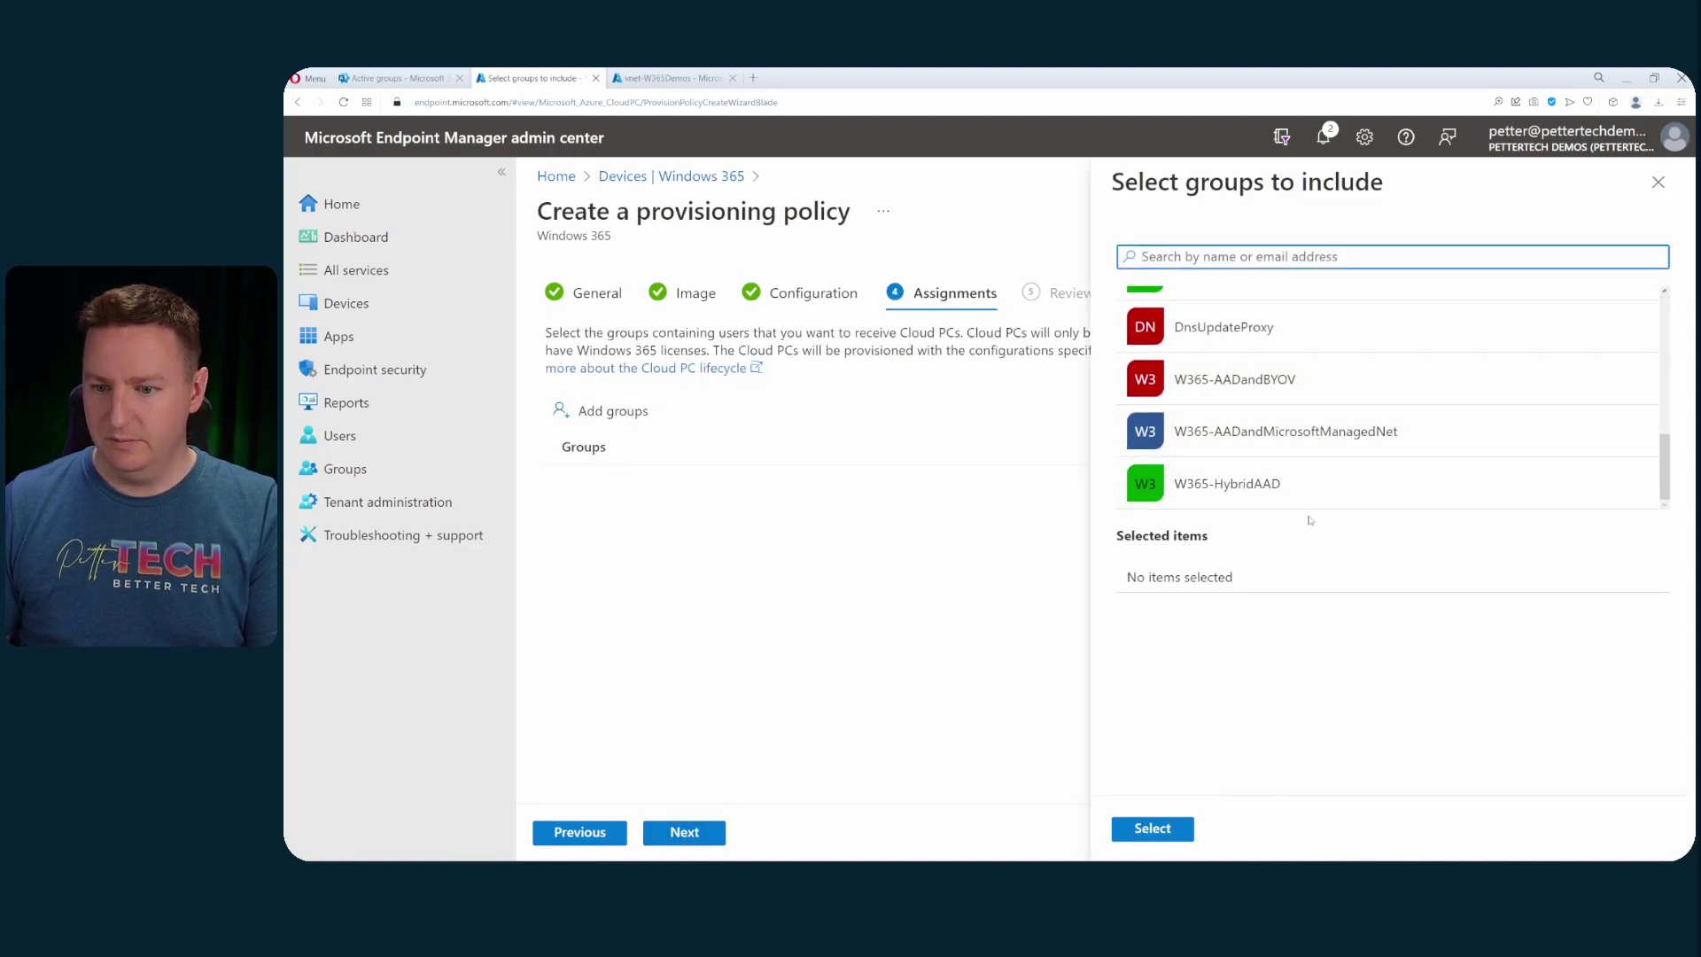
click(1234, 397)
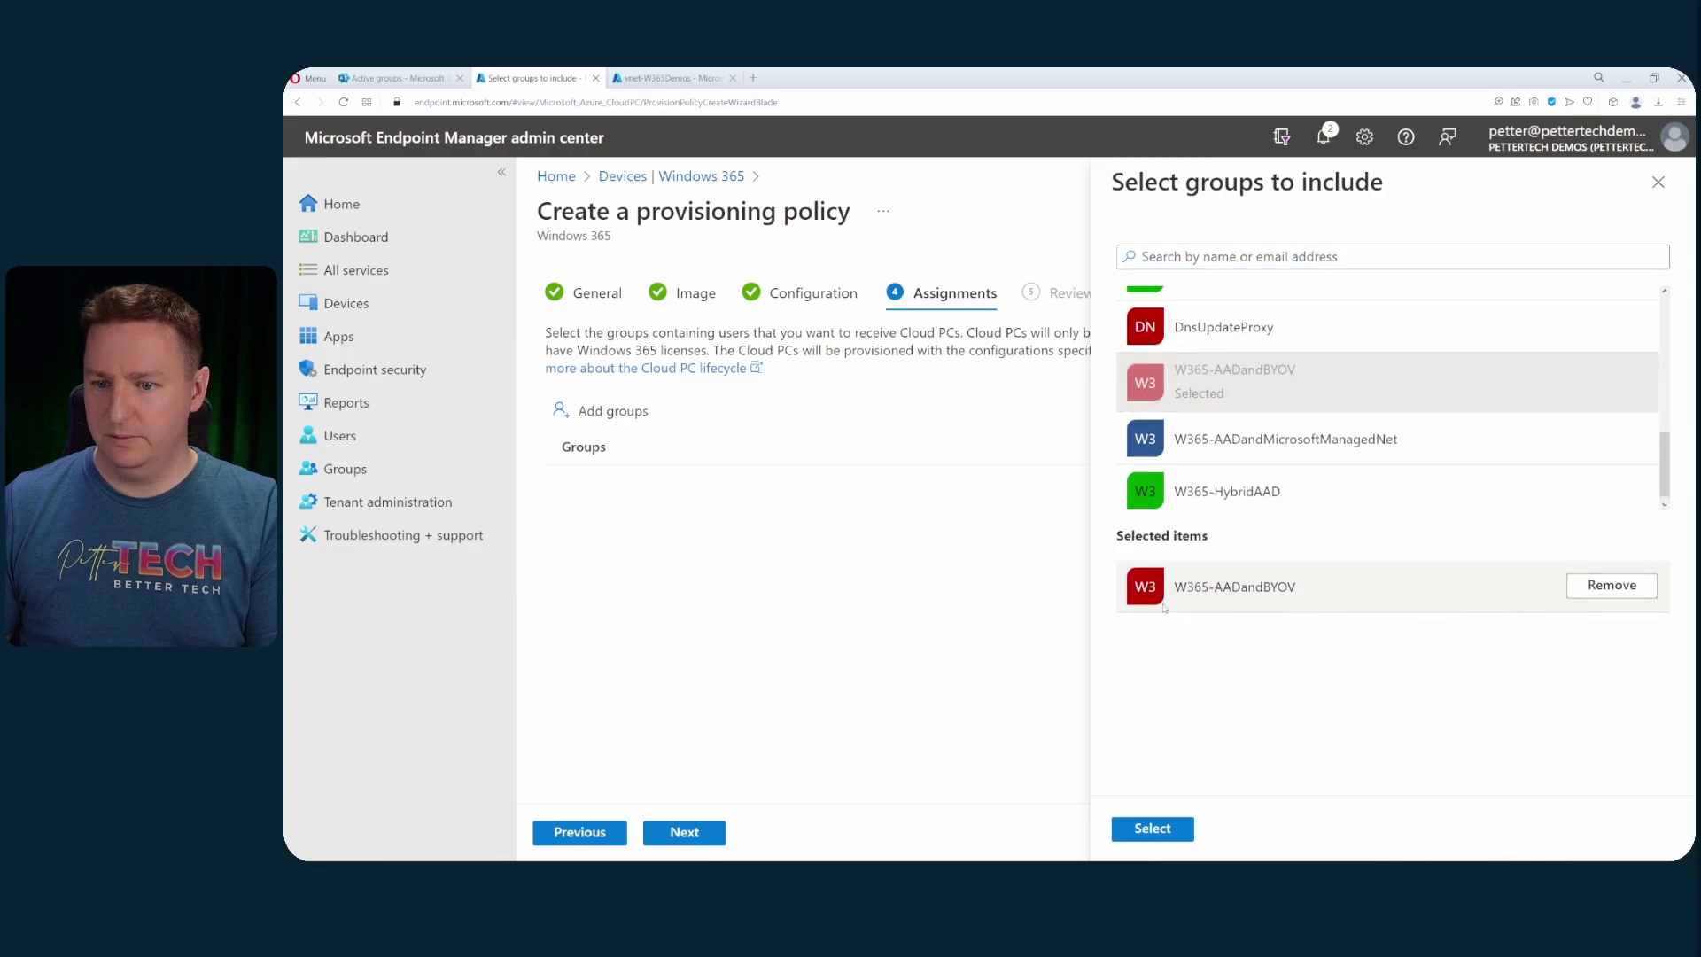
click(1153, 828)
click(707, 829)
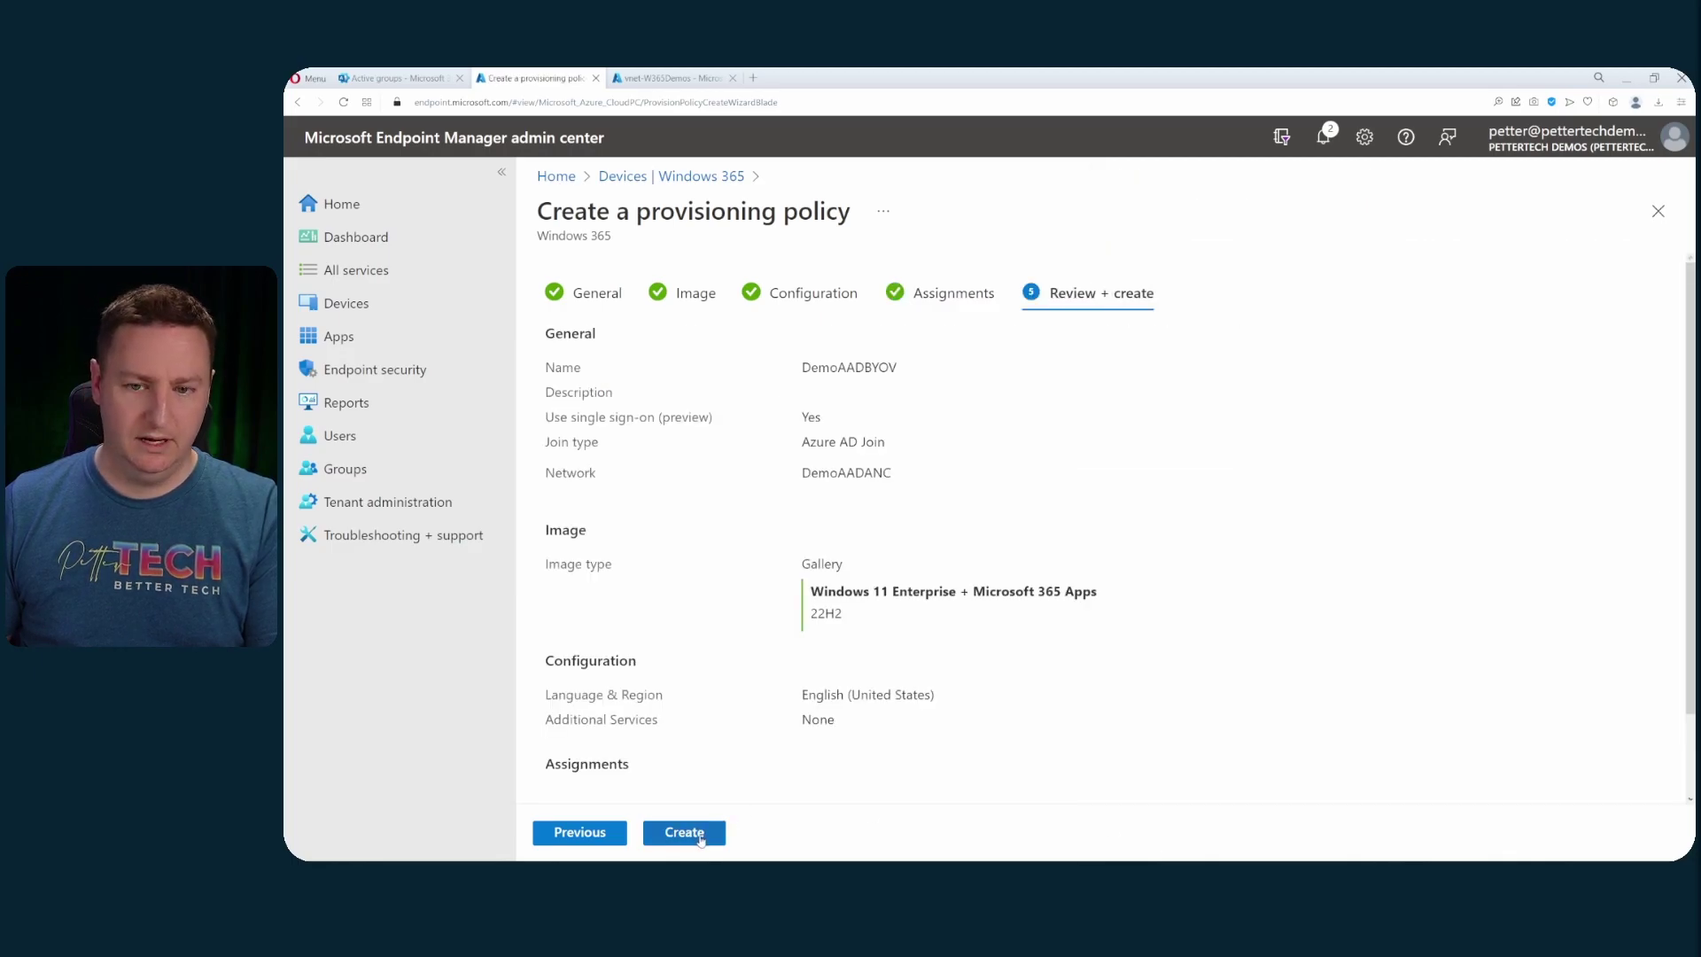
- Create the DemoAADBYOV policy, then begin a new Azure network connection
click(709, 833)
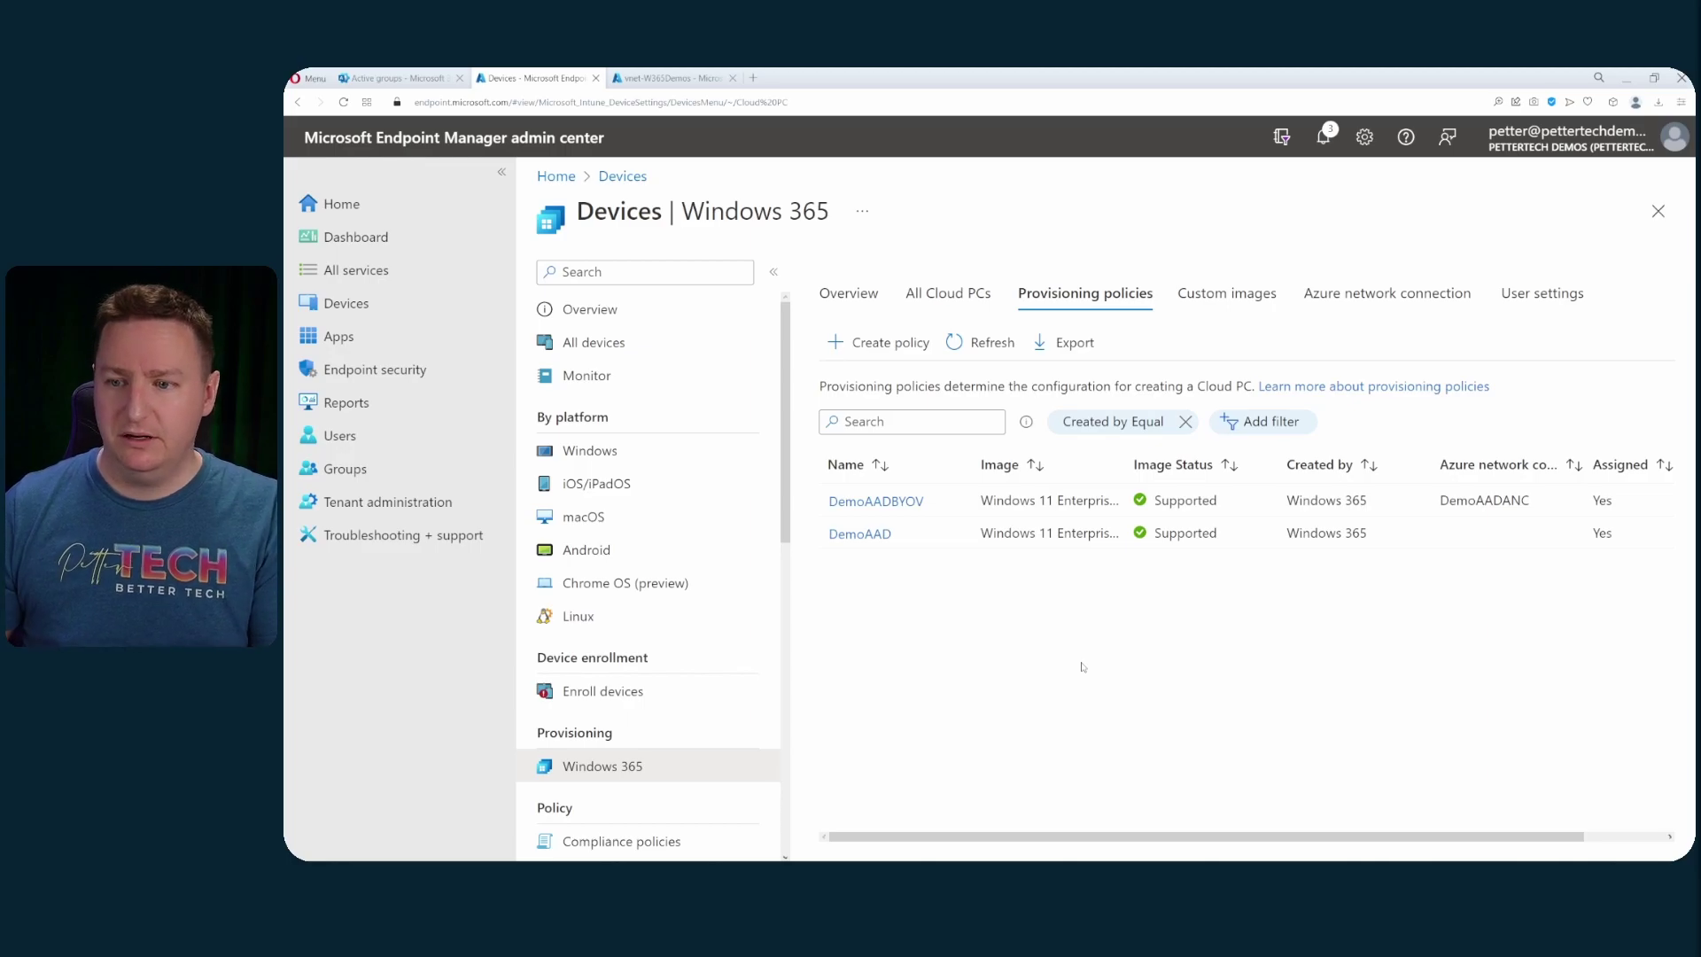
click(1376, 298)
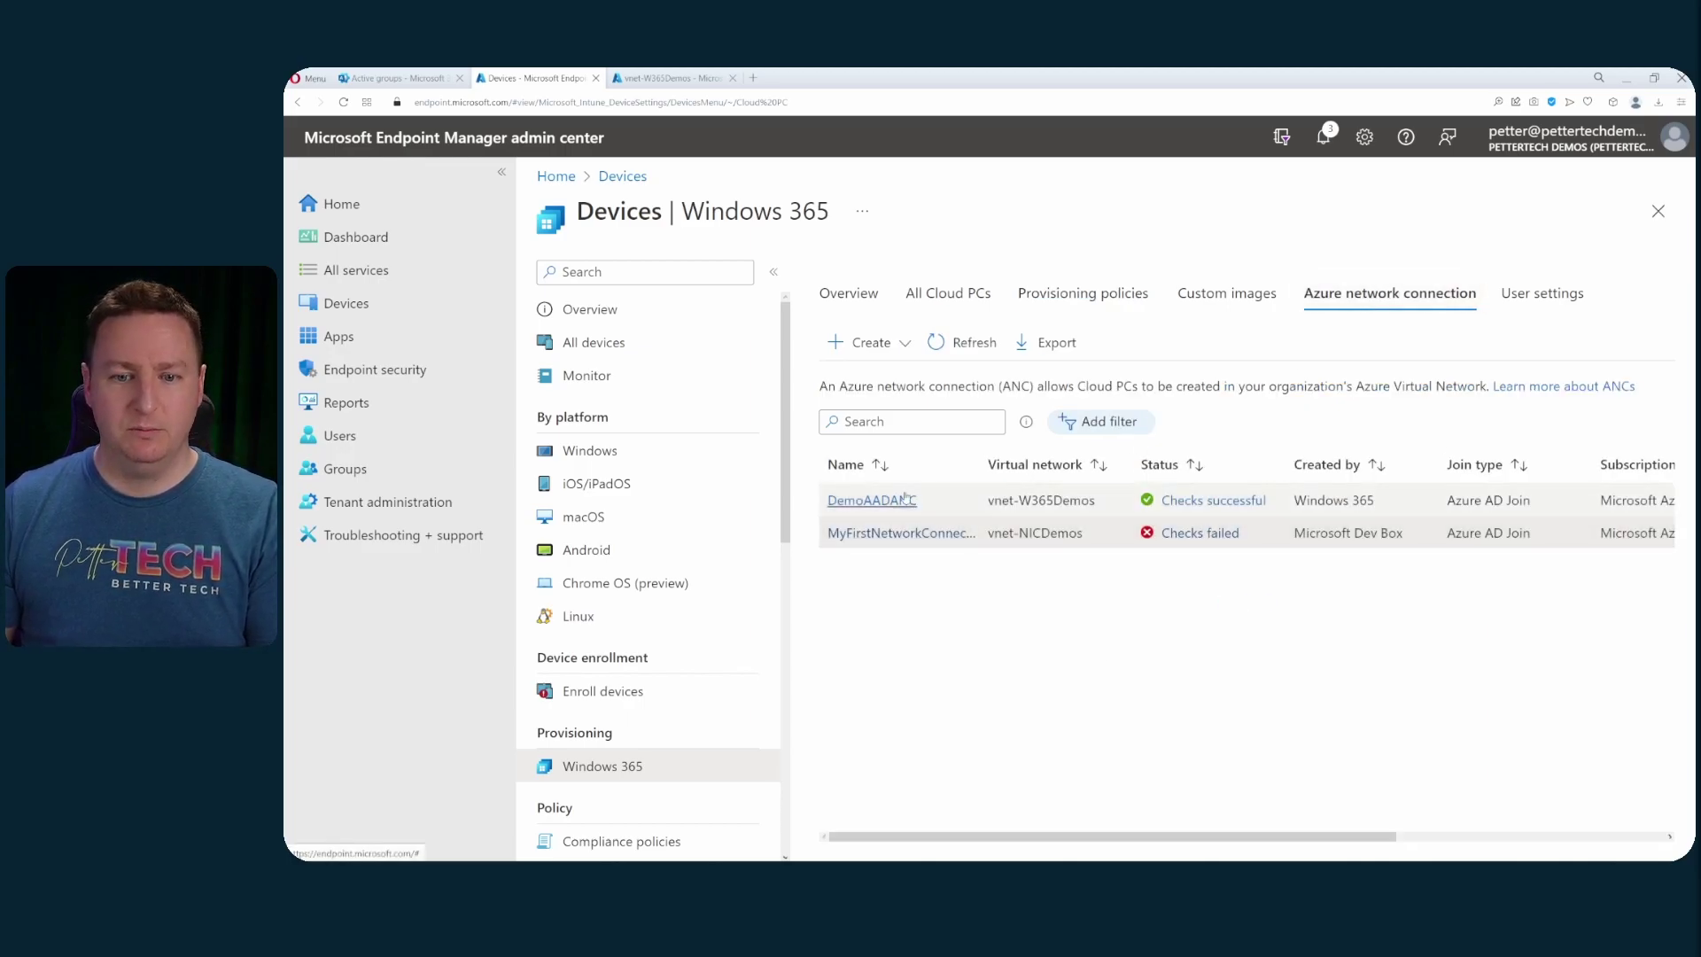
click(877, 344)
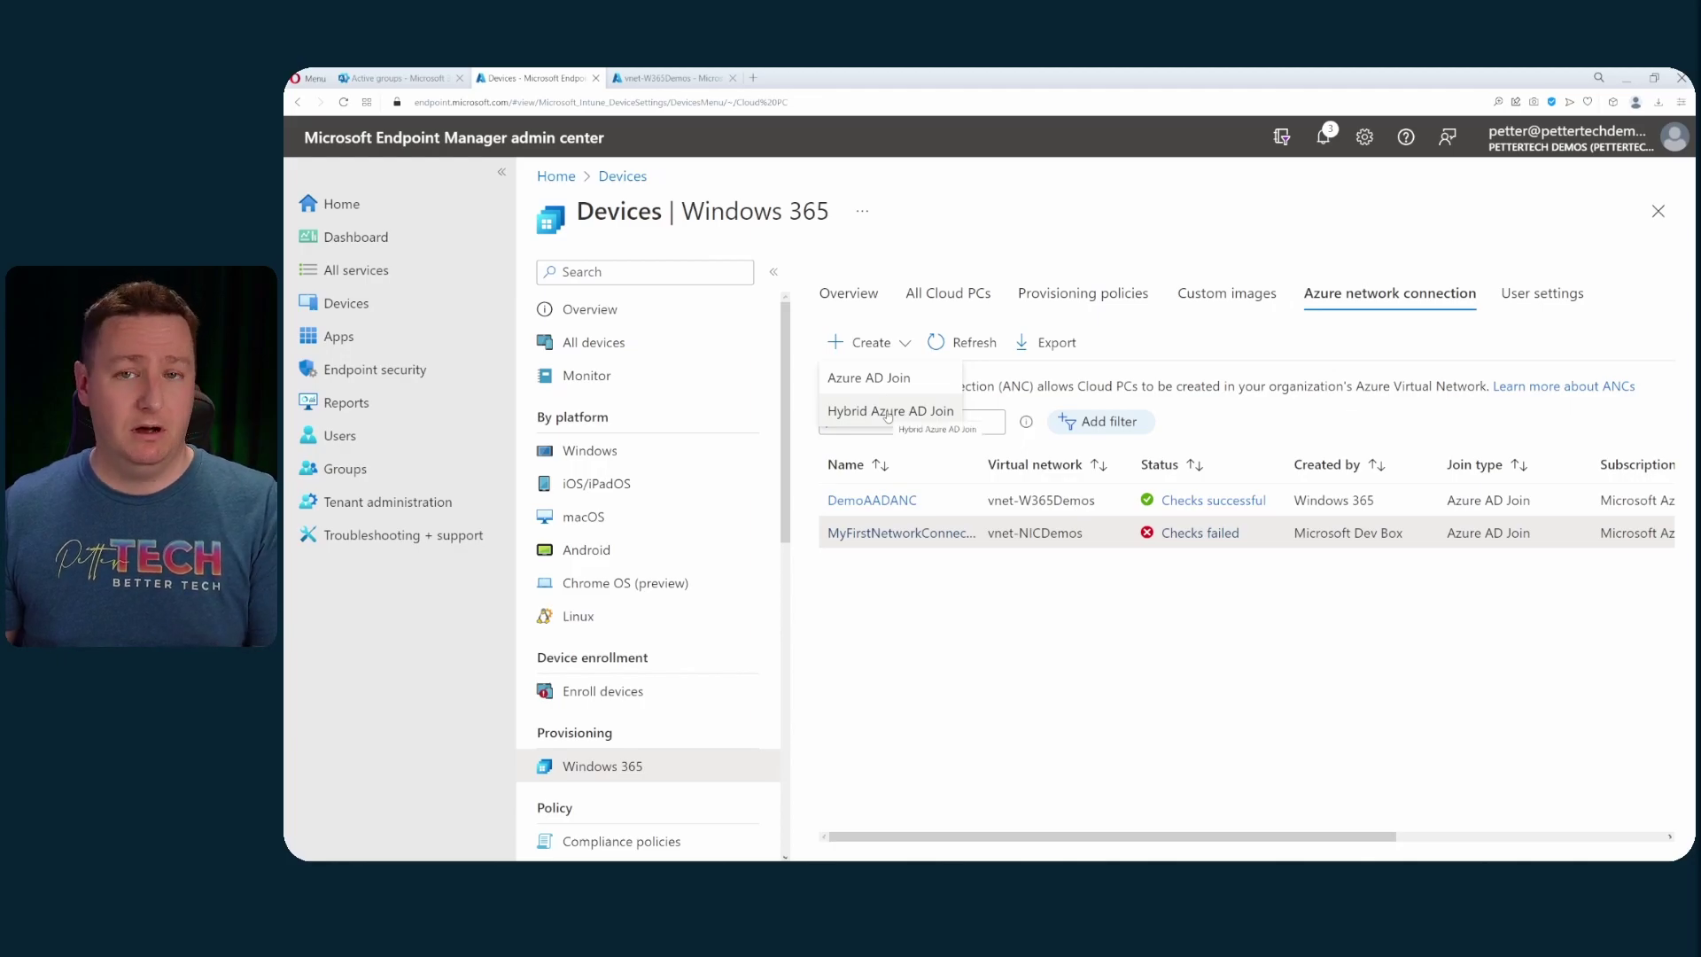
- Set up DemoHybridAAD on the MVP Sponsorship subscription, using rg-W365Demos, vnet-W365Demos and snet-CPCs
click(887, 413)
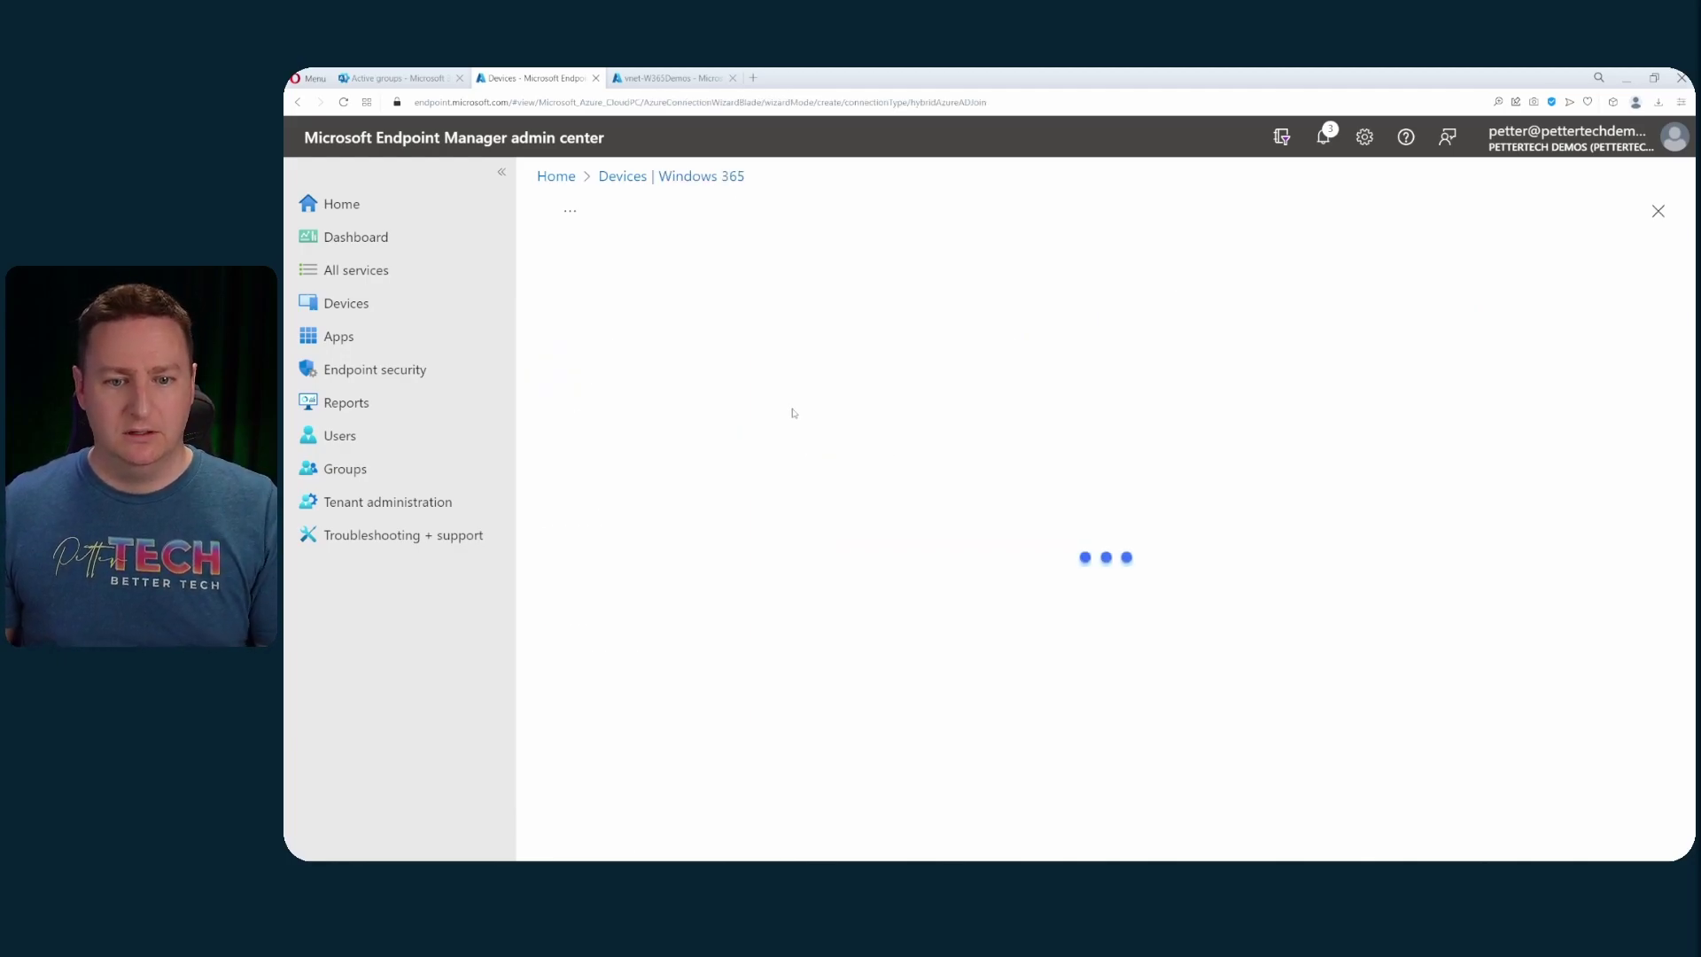
text(Demo)
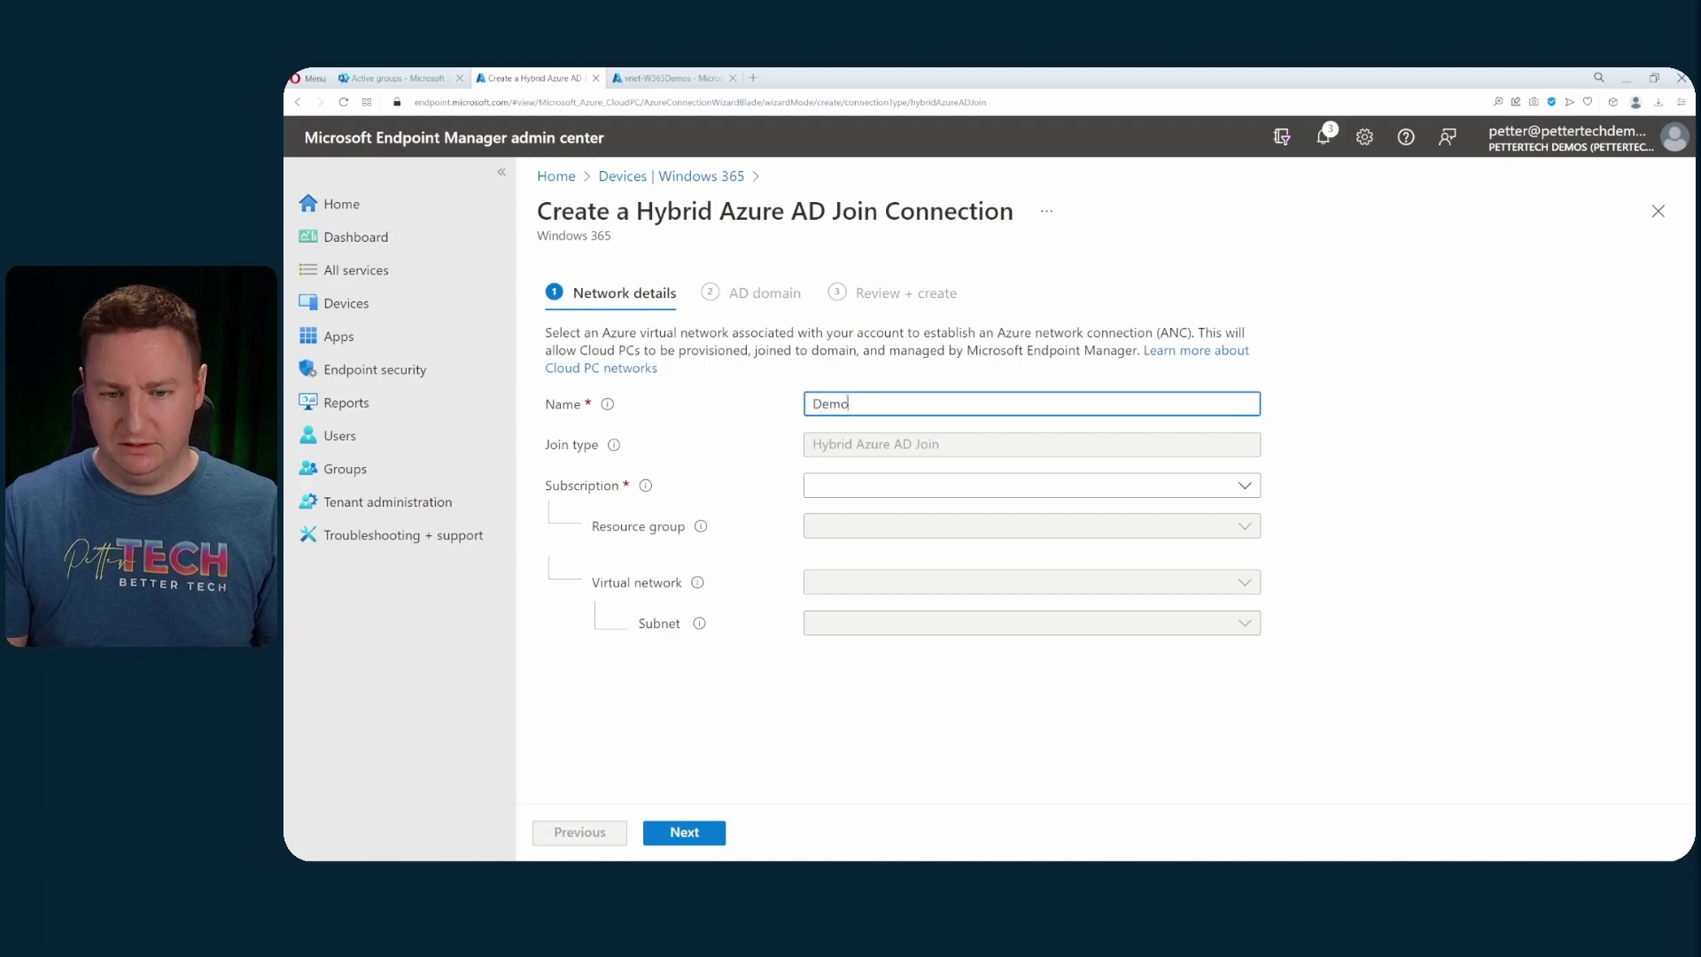
text(HybridAAD)
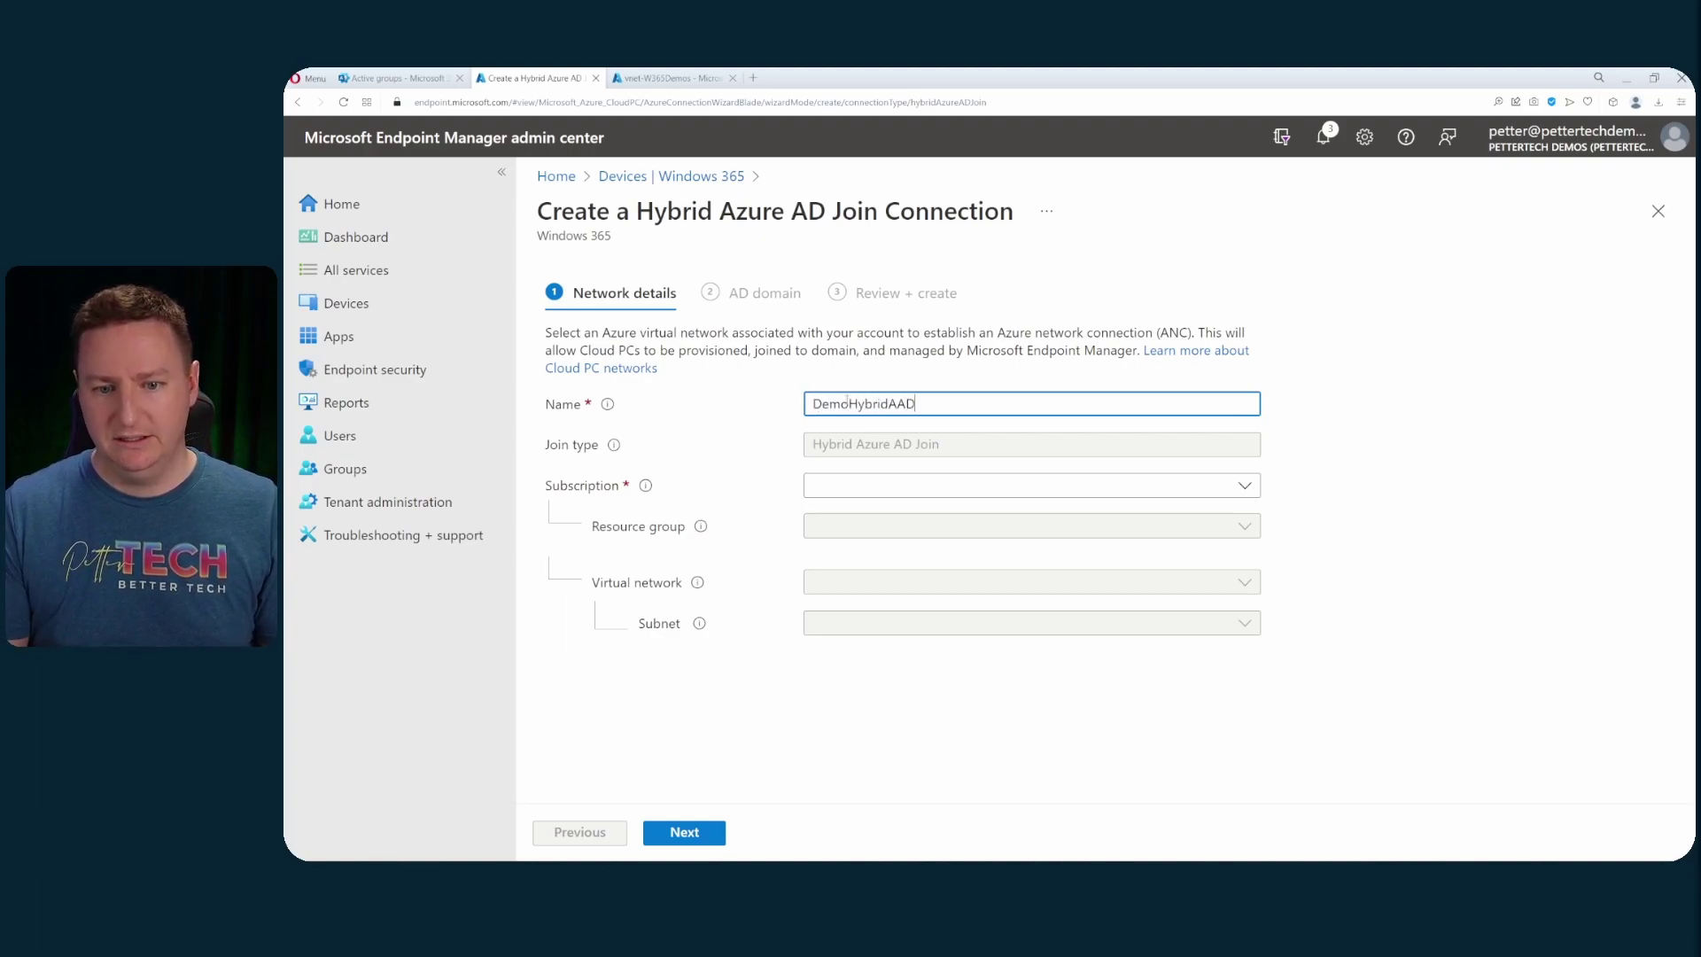
click(885, 484)
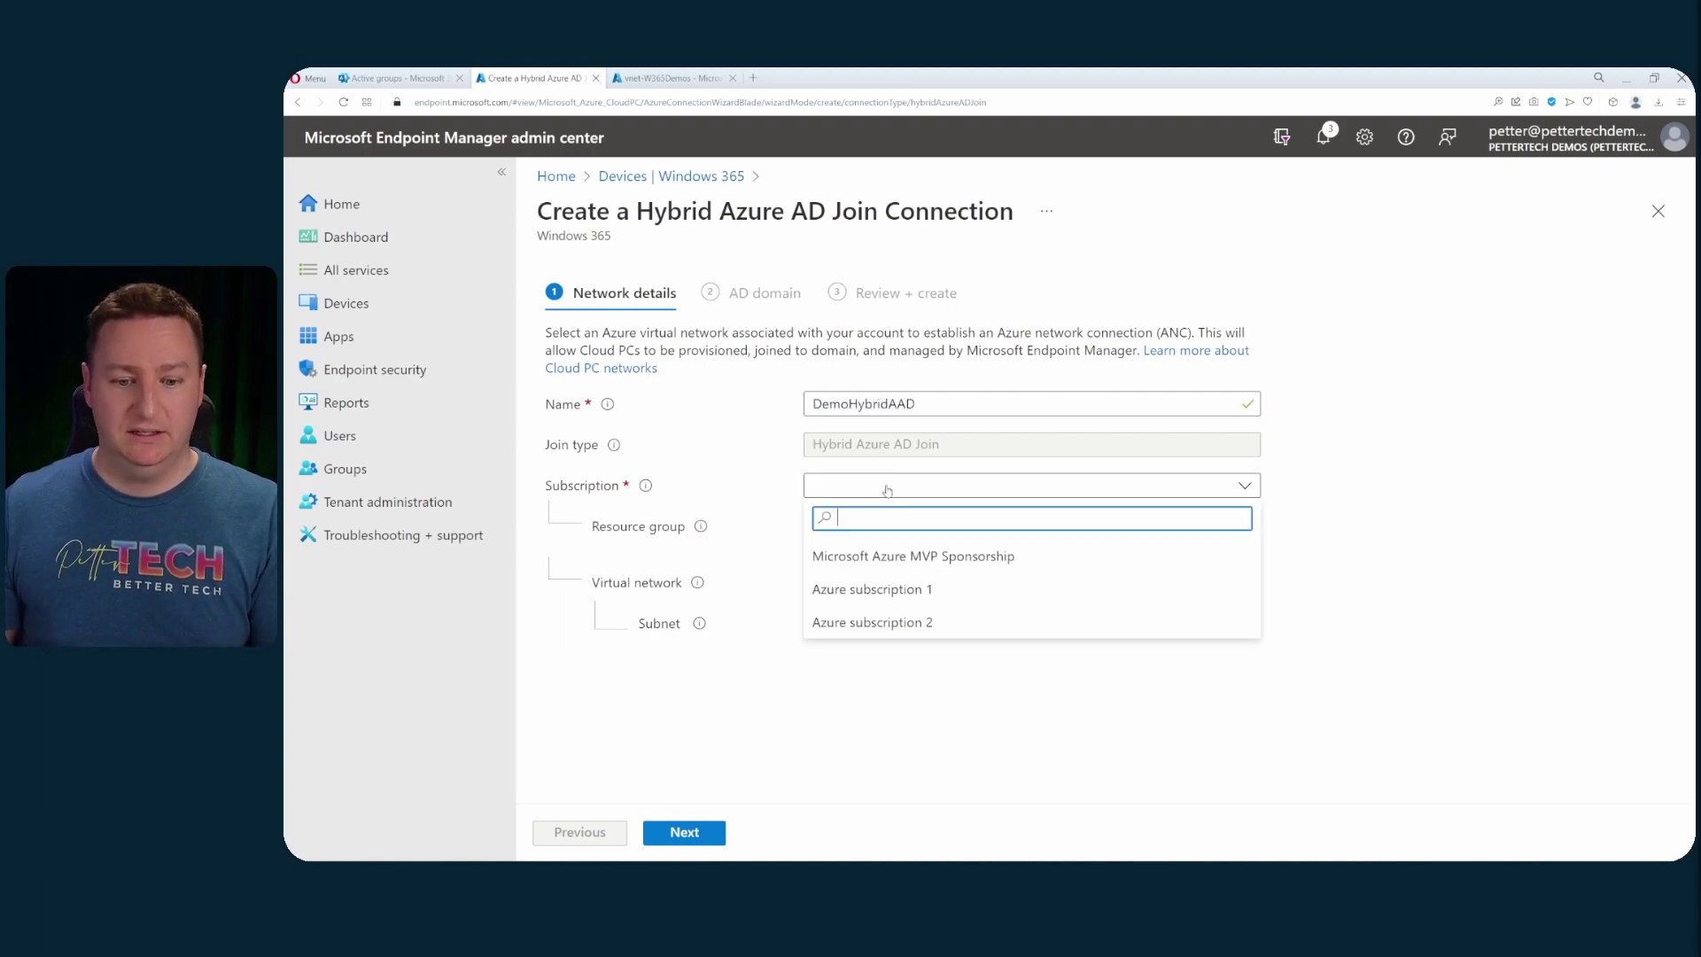
click(904, 553)
click(905, 529)
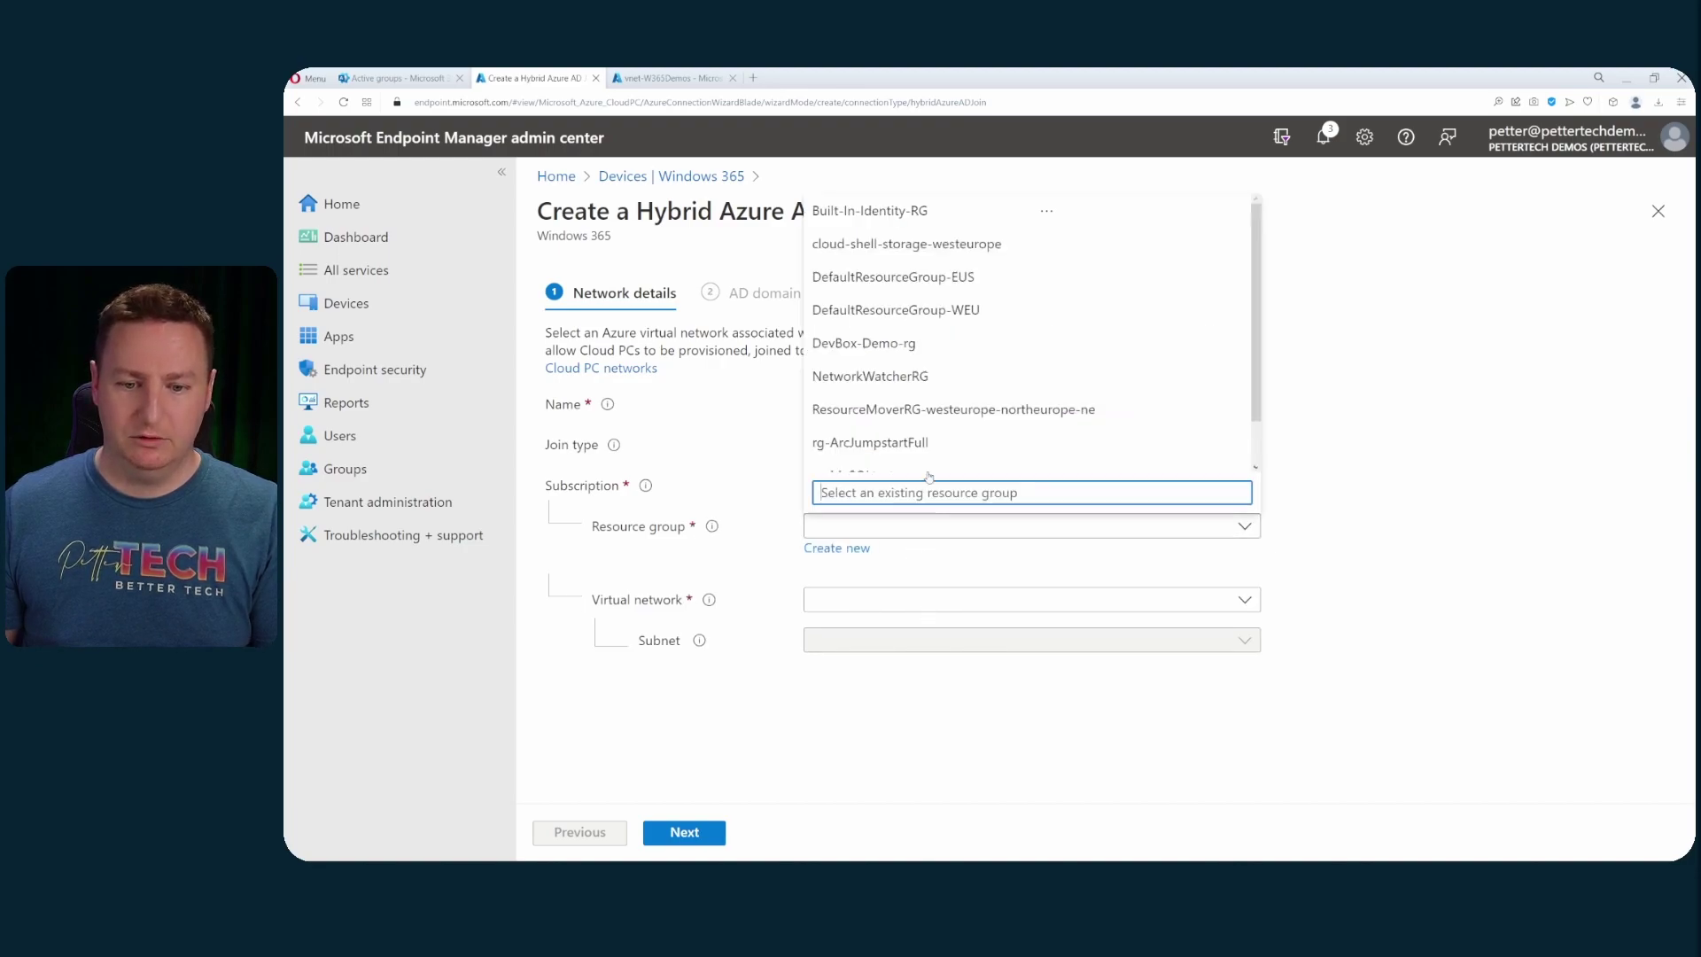
scroll(925, 462, down, 2)
click(926, 457)
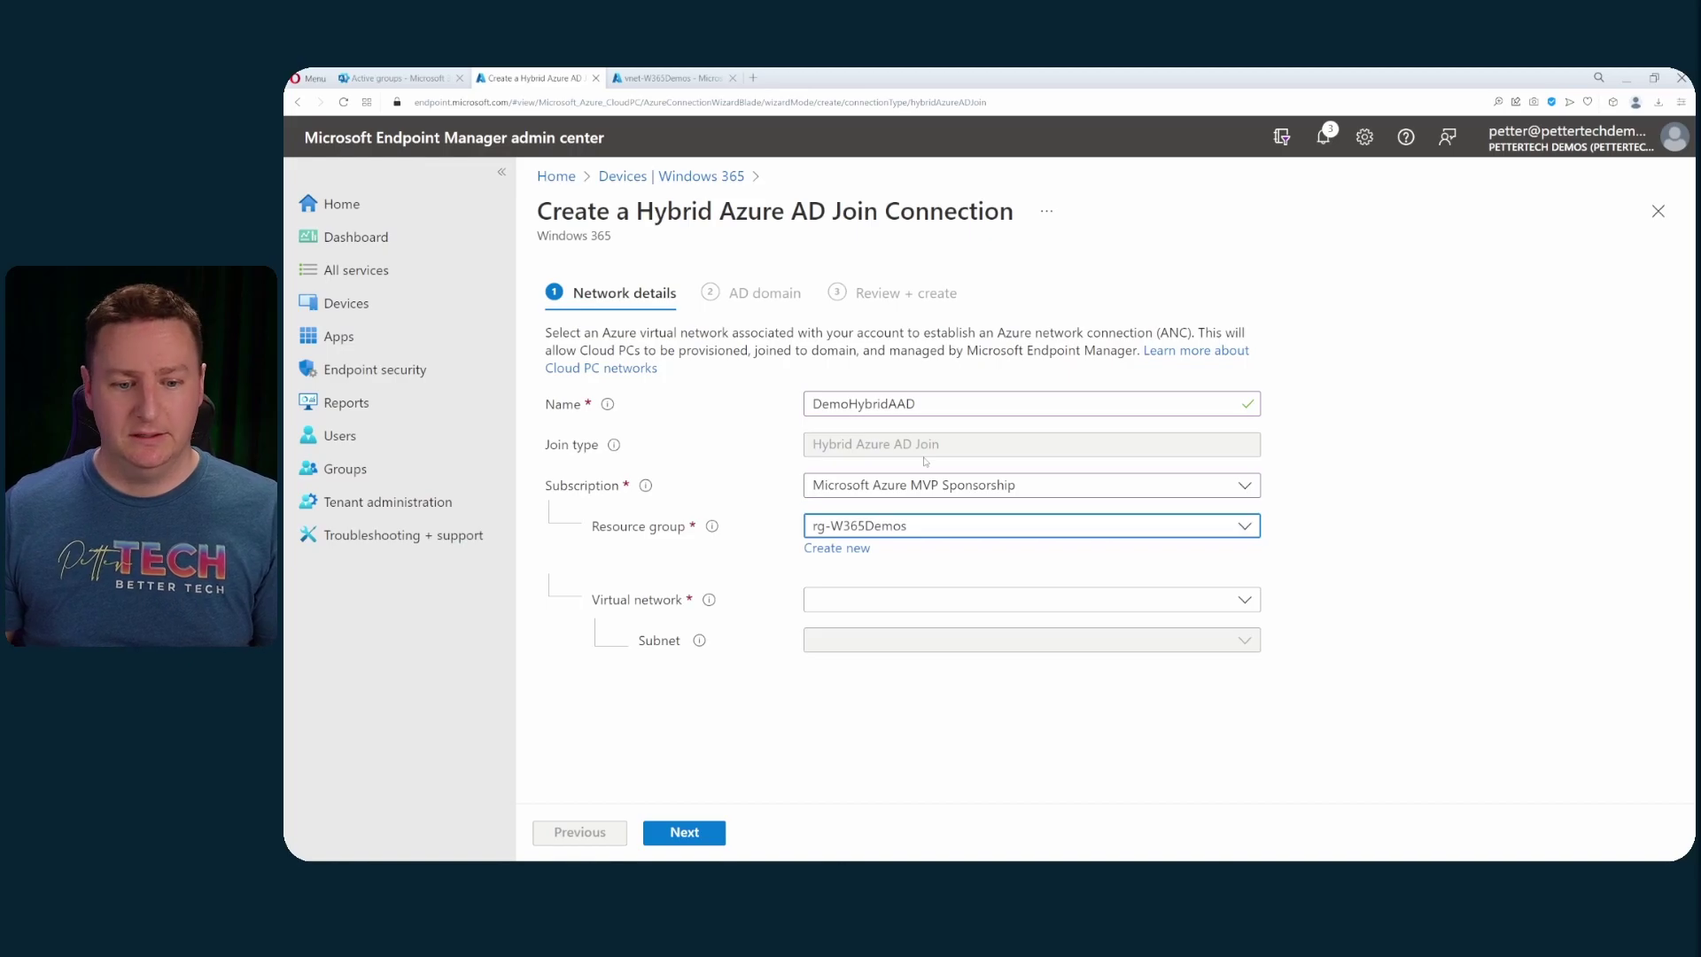
click(881, 602)
click(886, 726)
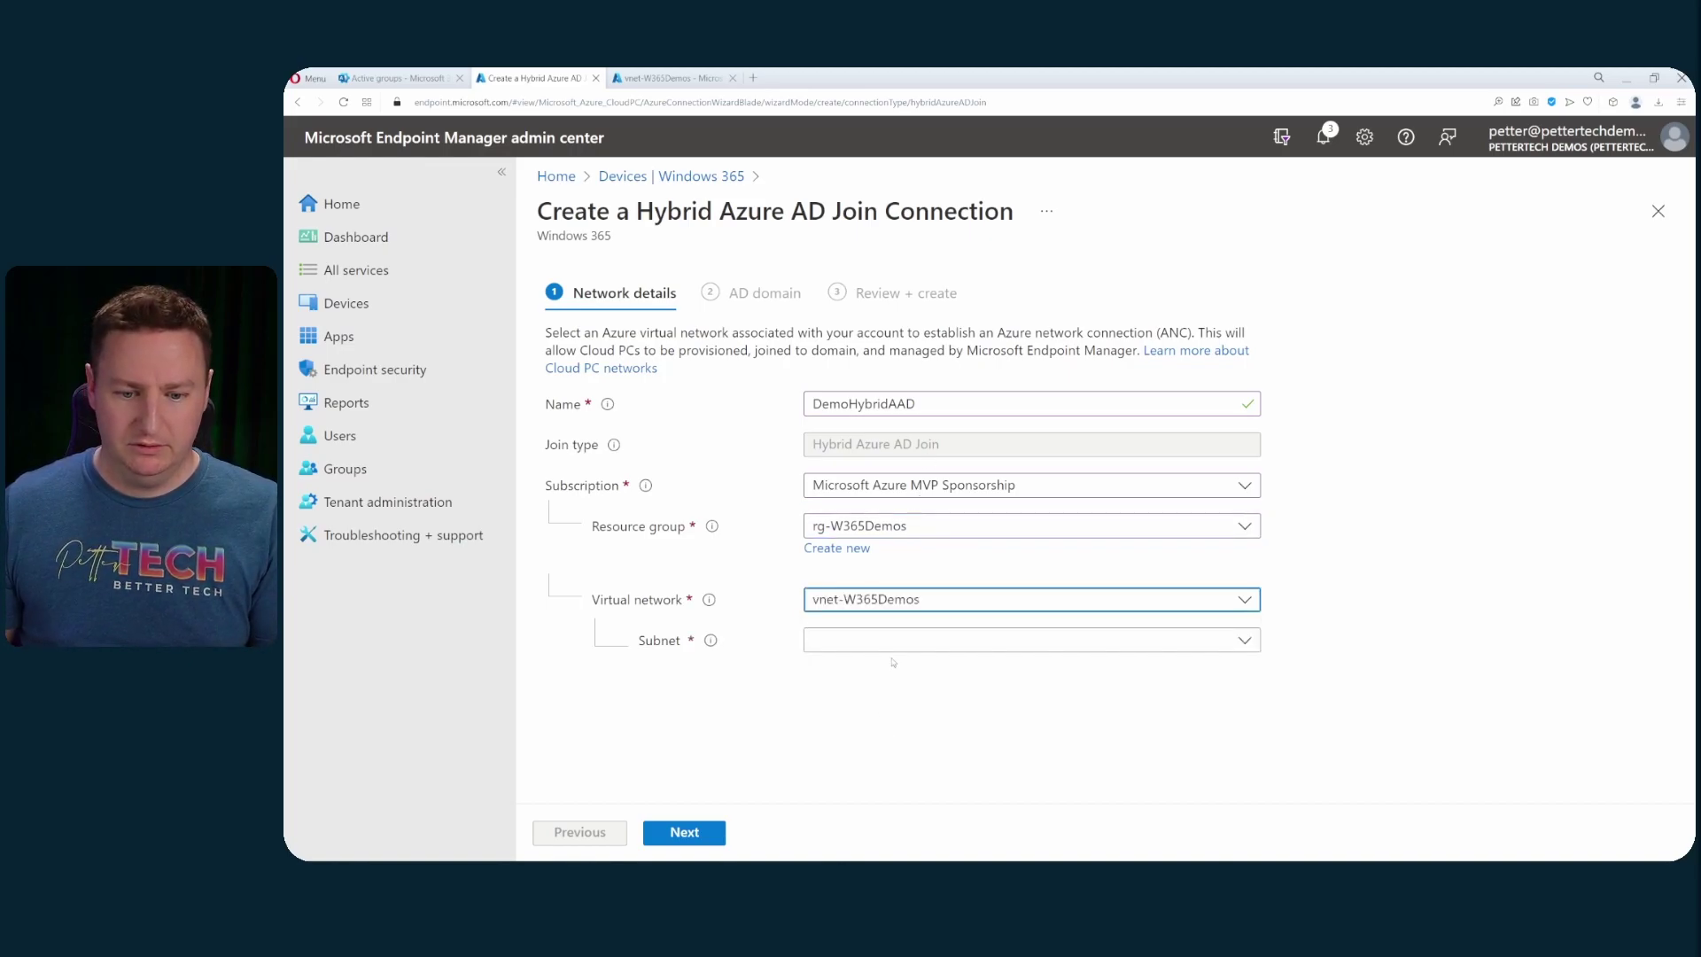
click(882, 639)
click(866, 668)
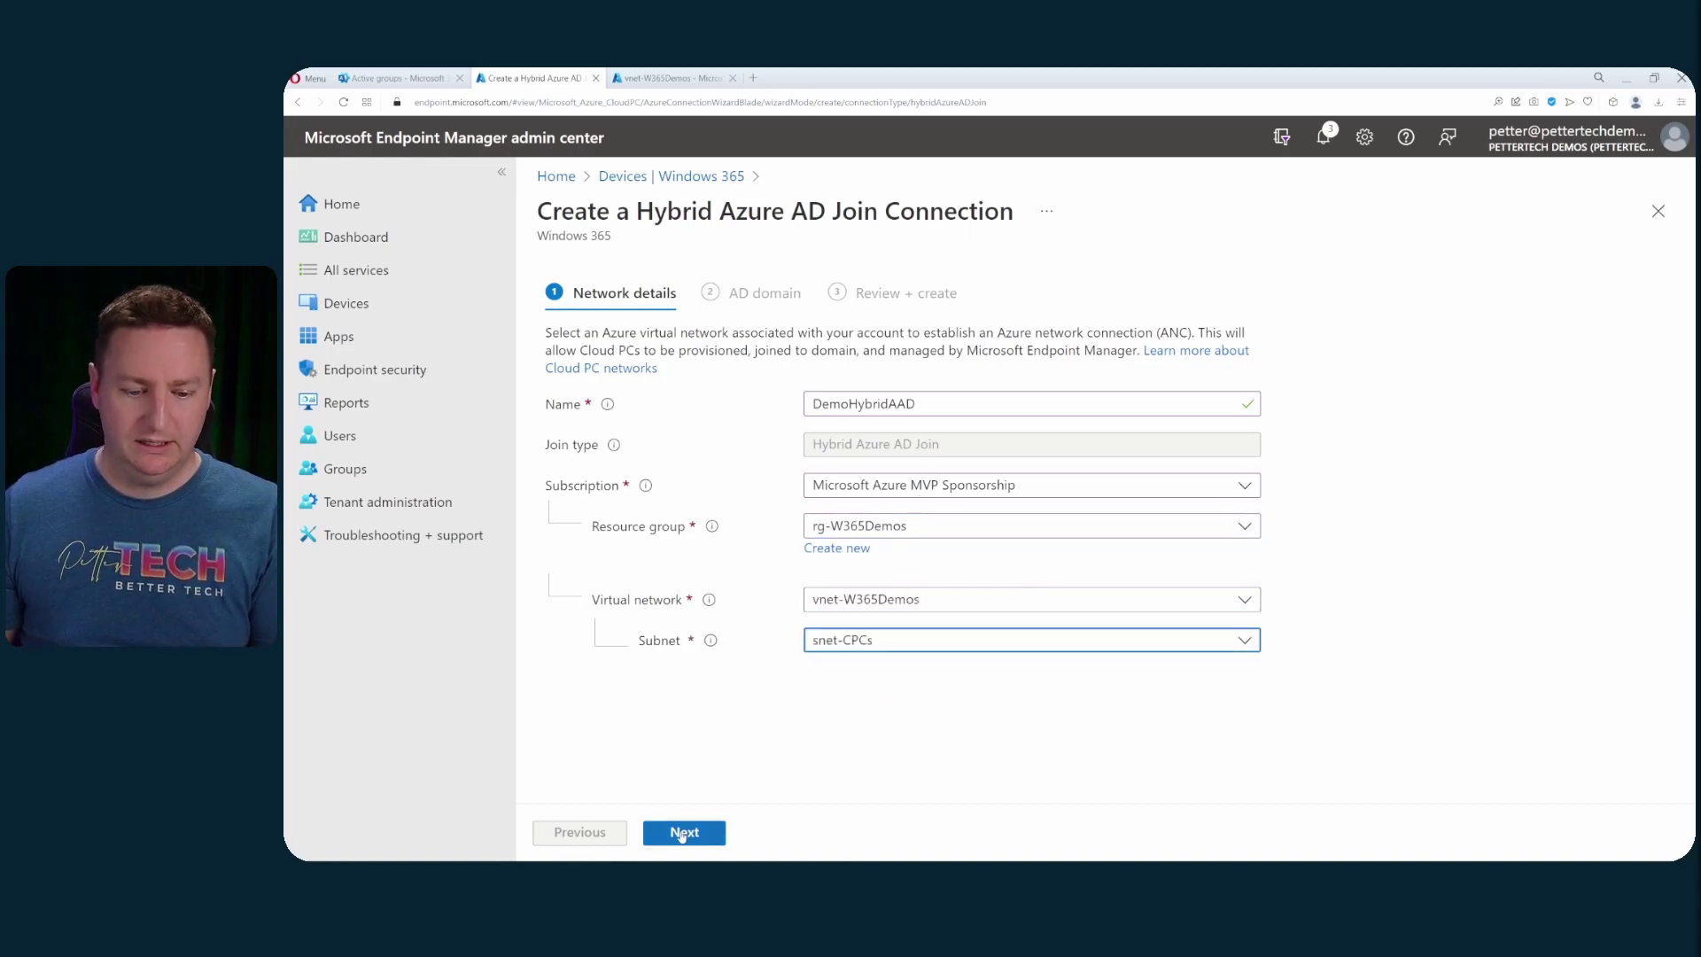
click(683, 833)
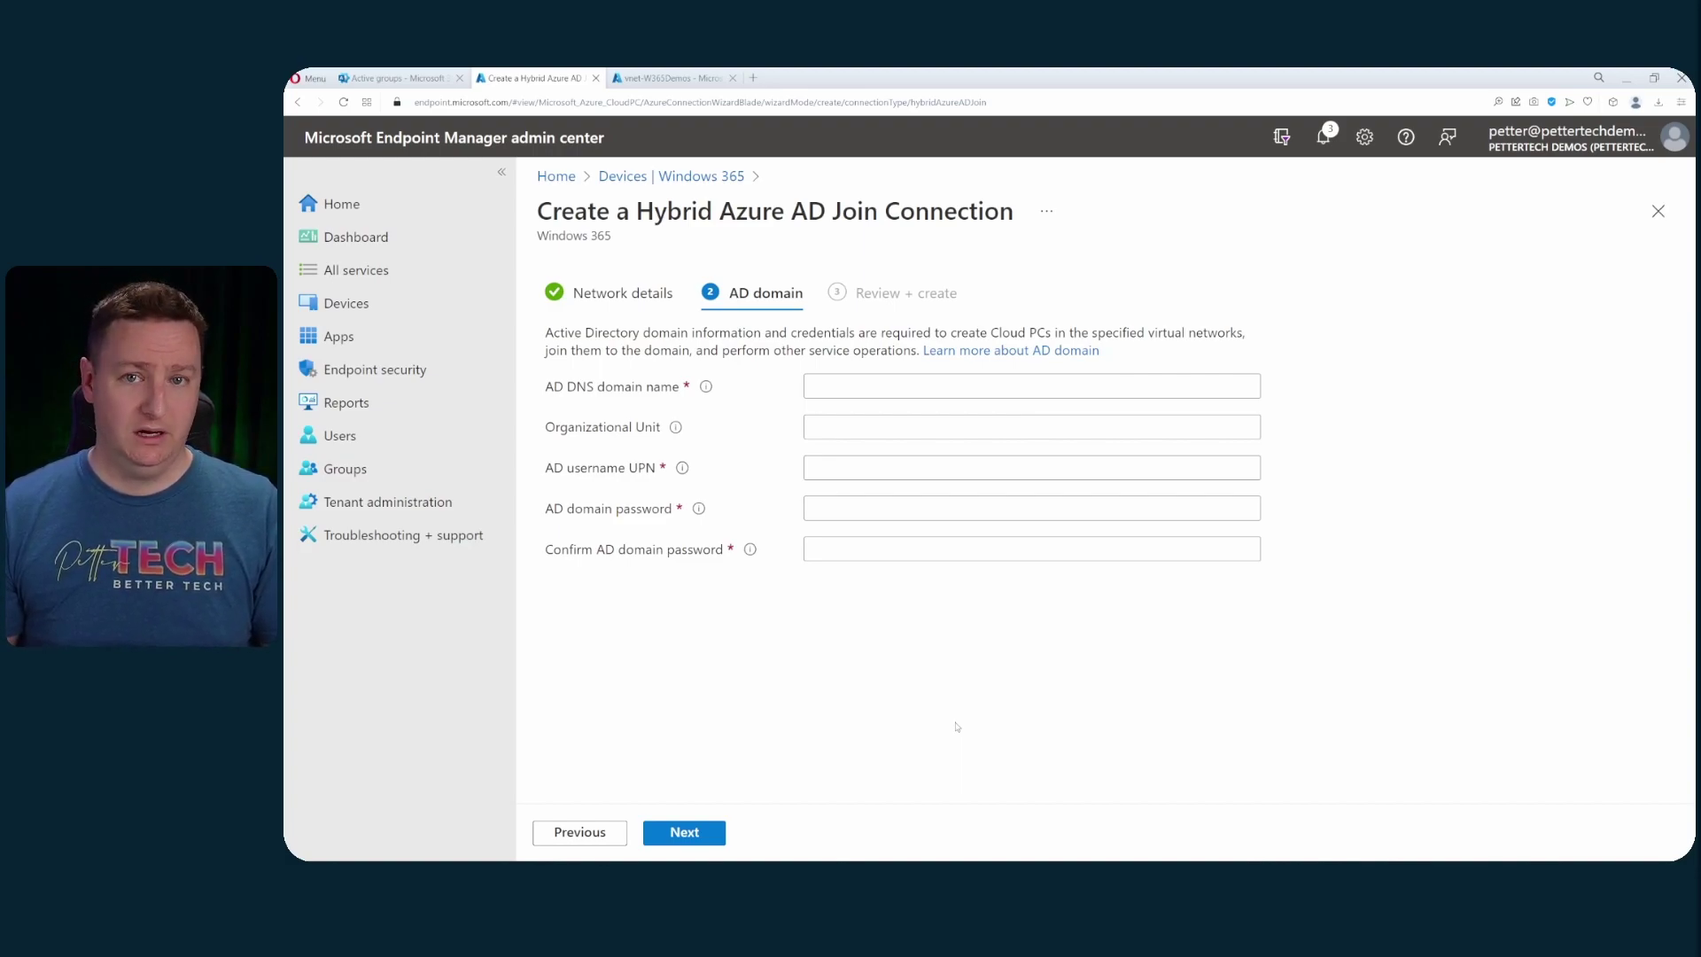
- Enter domain demo.pettertech.com, the OU path, the admin UPN and password twice, then review
click(872, 386)
text(demo.pettertech.com)
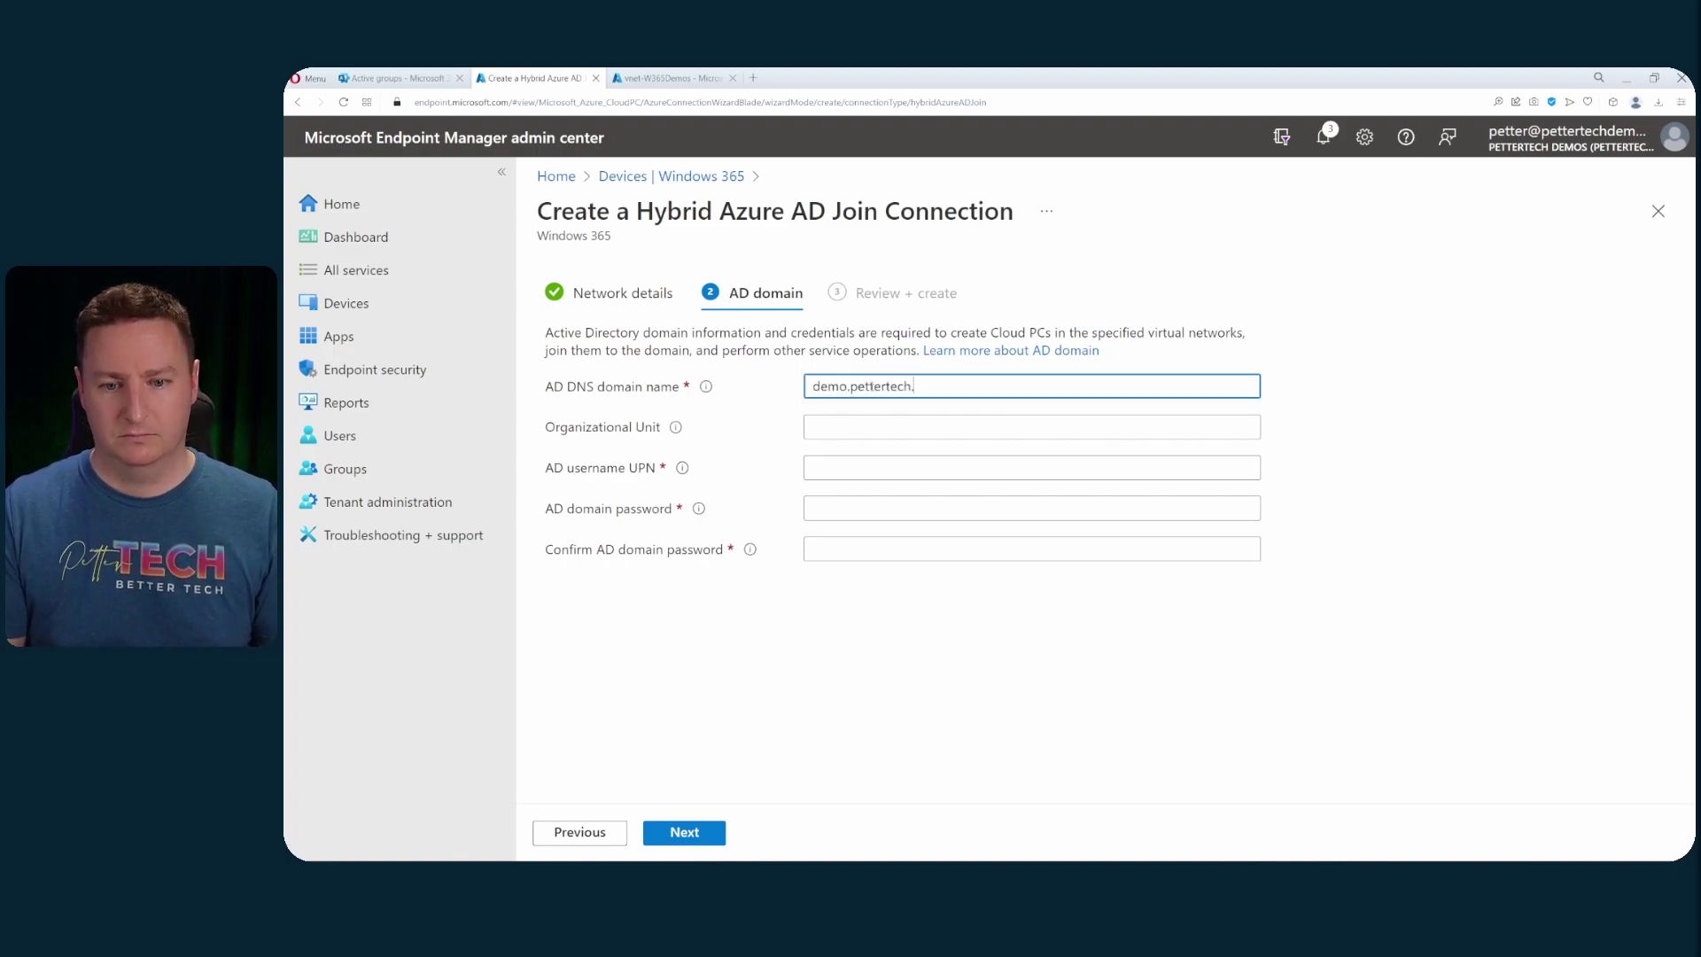
key(Tab)
text(OU=CPCs,OU=Corp,DC=demo,DC=pettertech,DC=com)
key(Tab)
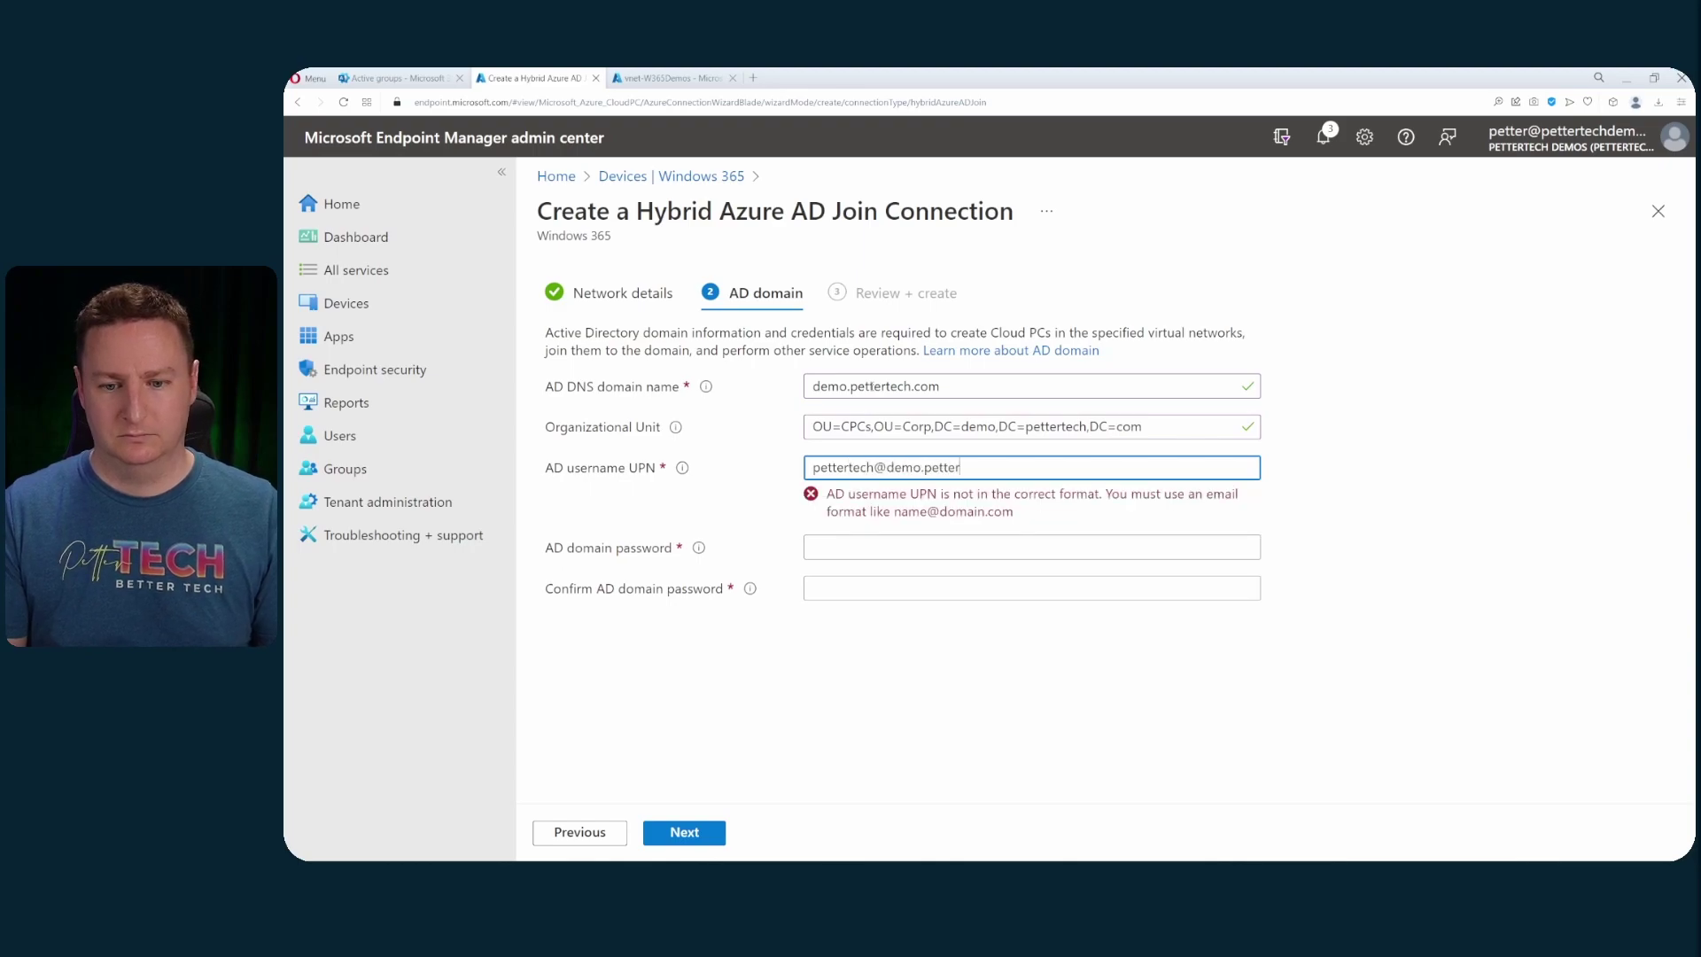
key(Tab)
text(****************)
key(Tab)
text(****************)
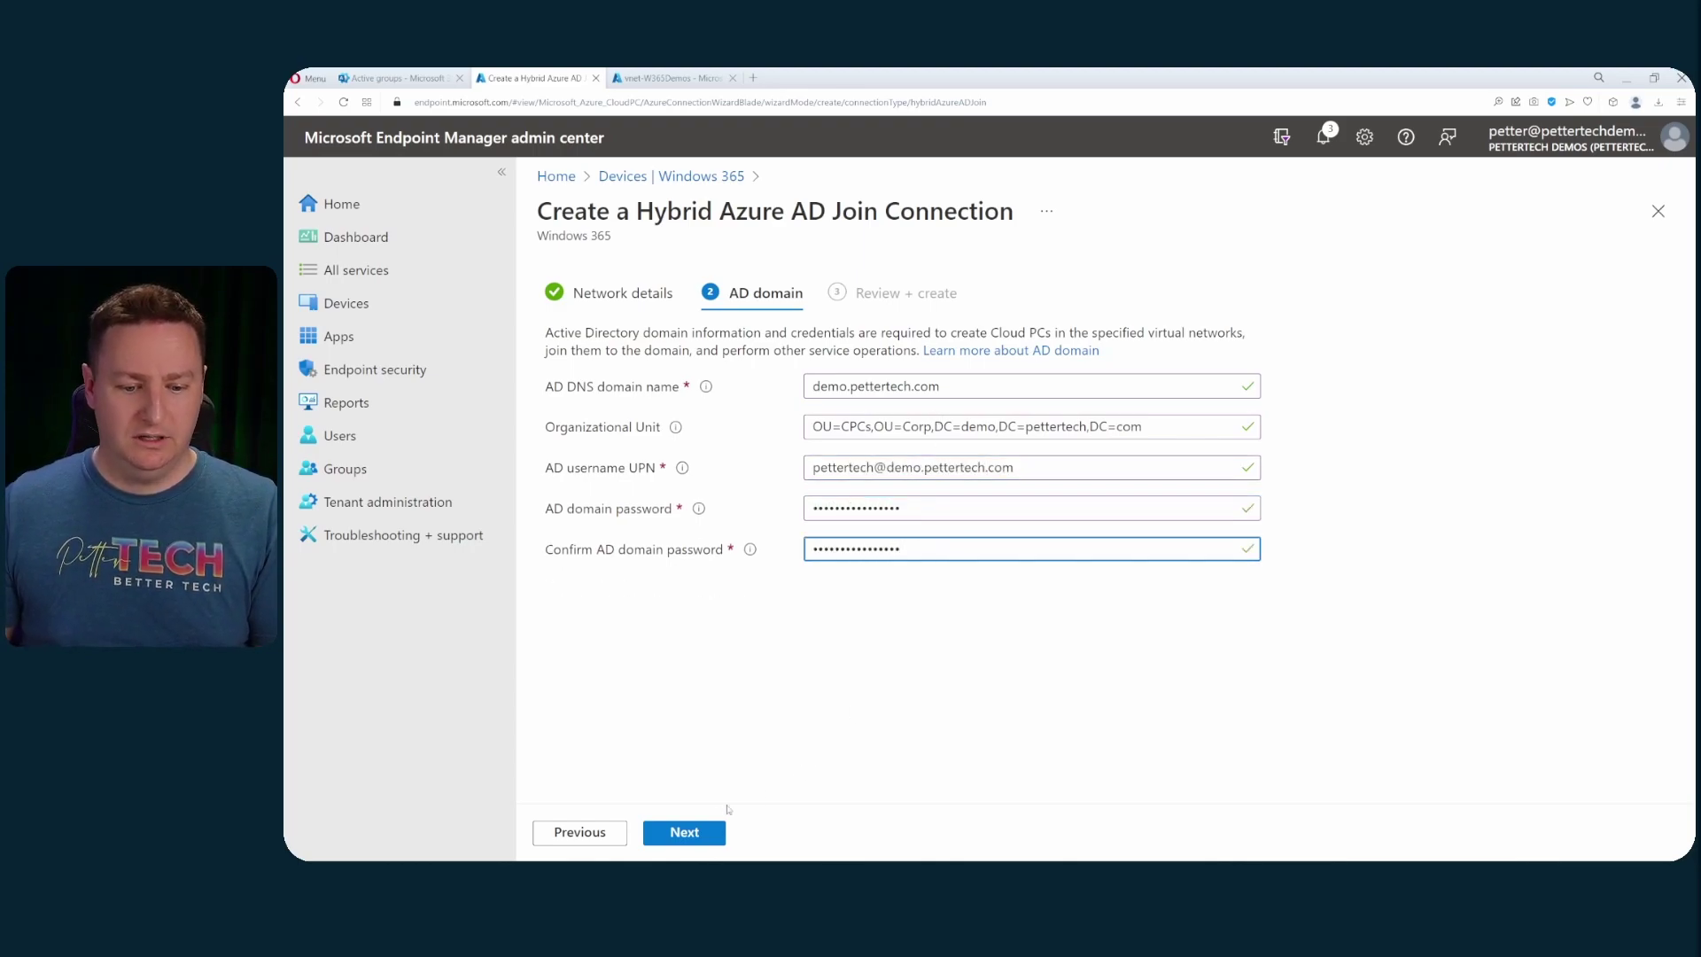
click(701, 834)
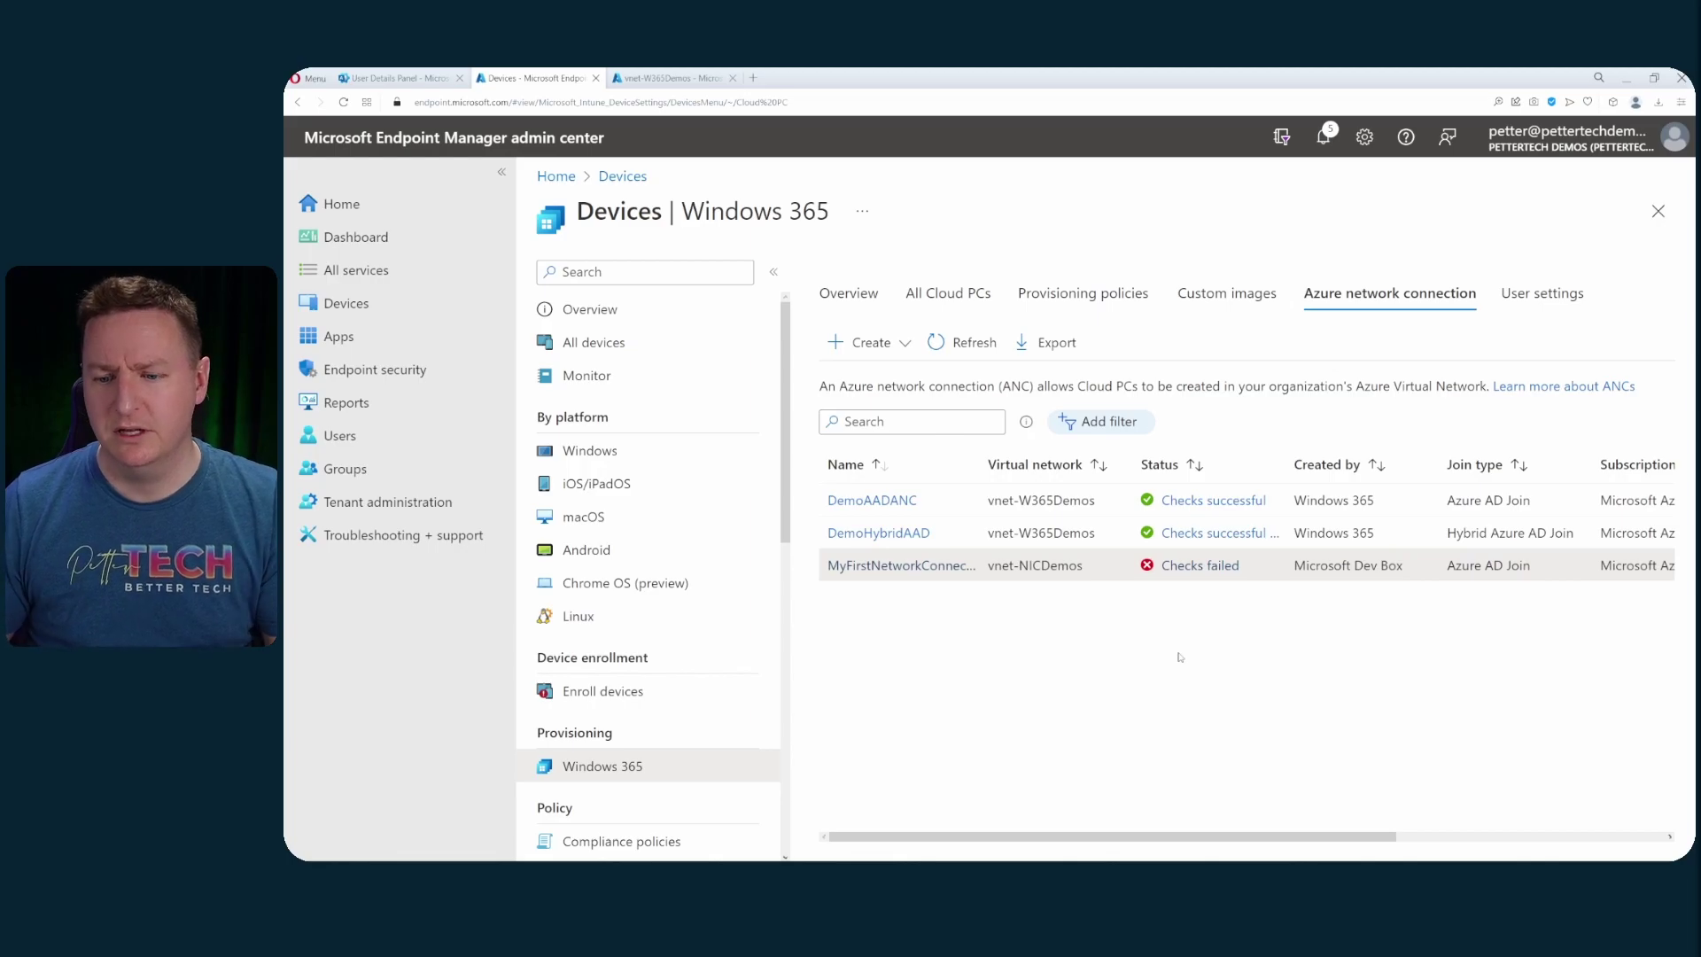
click(1210, 537)
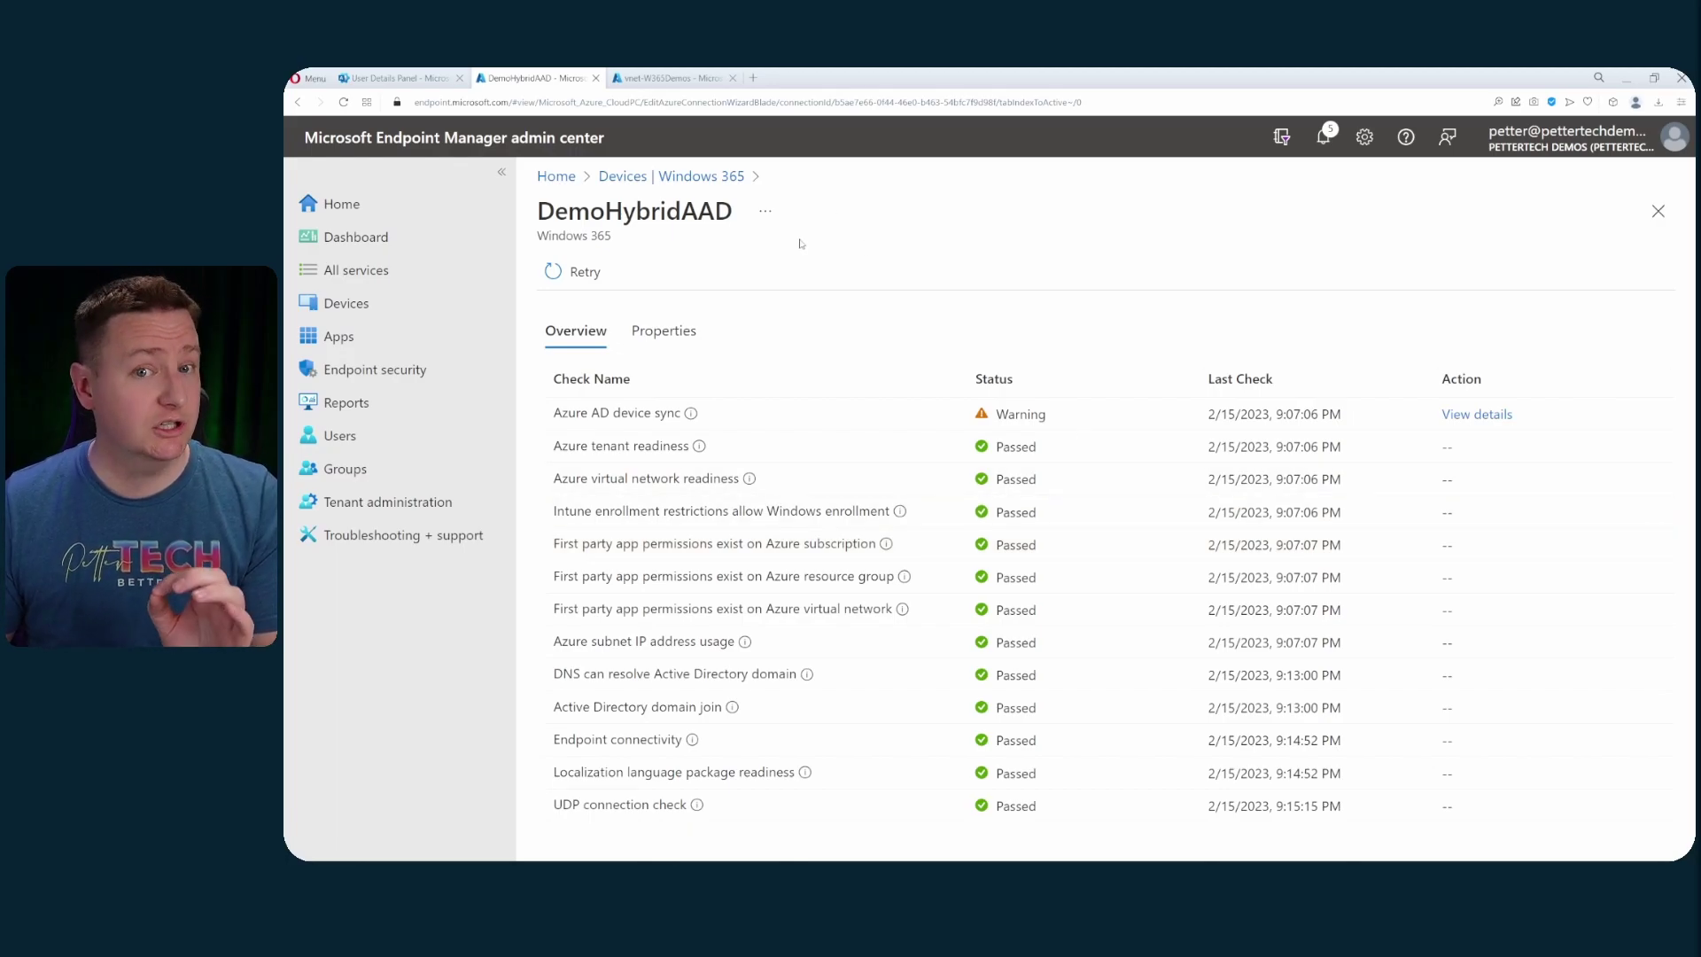
click(671, 175)
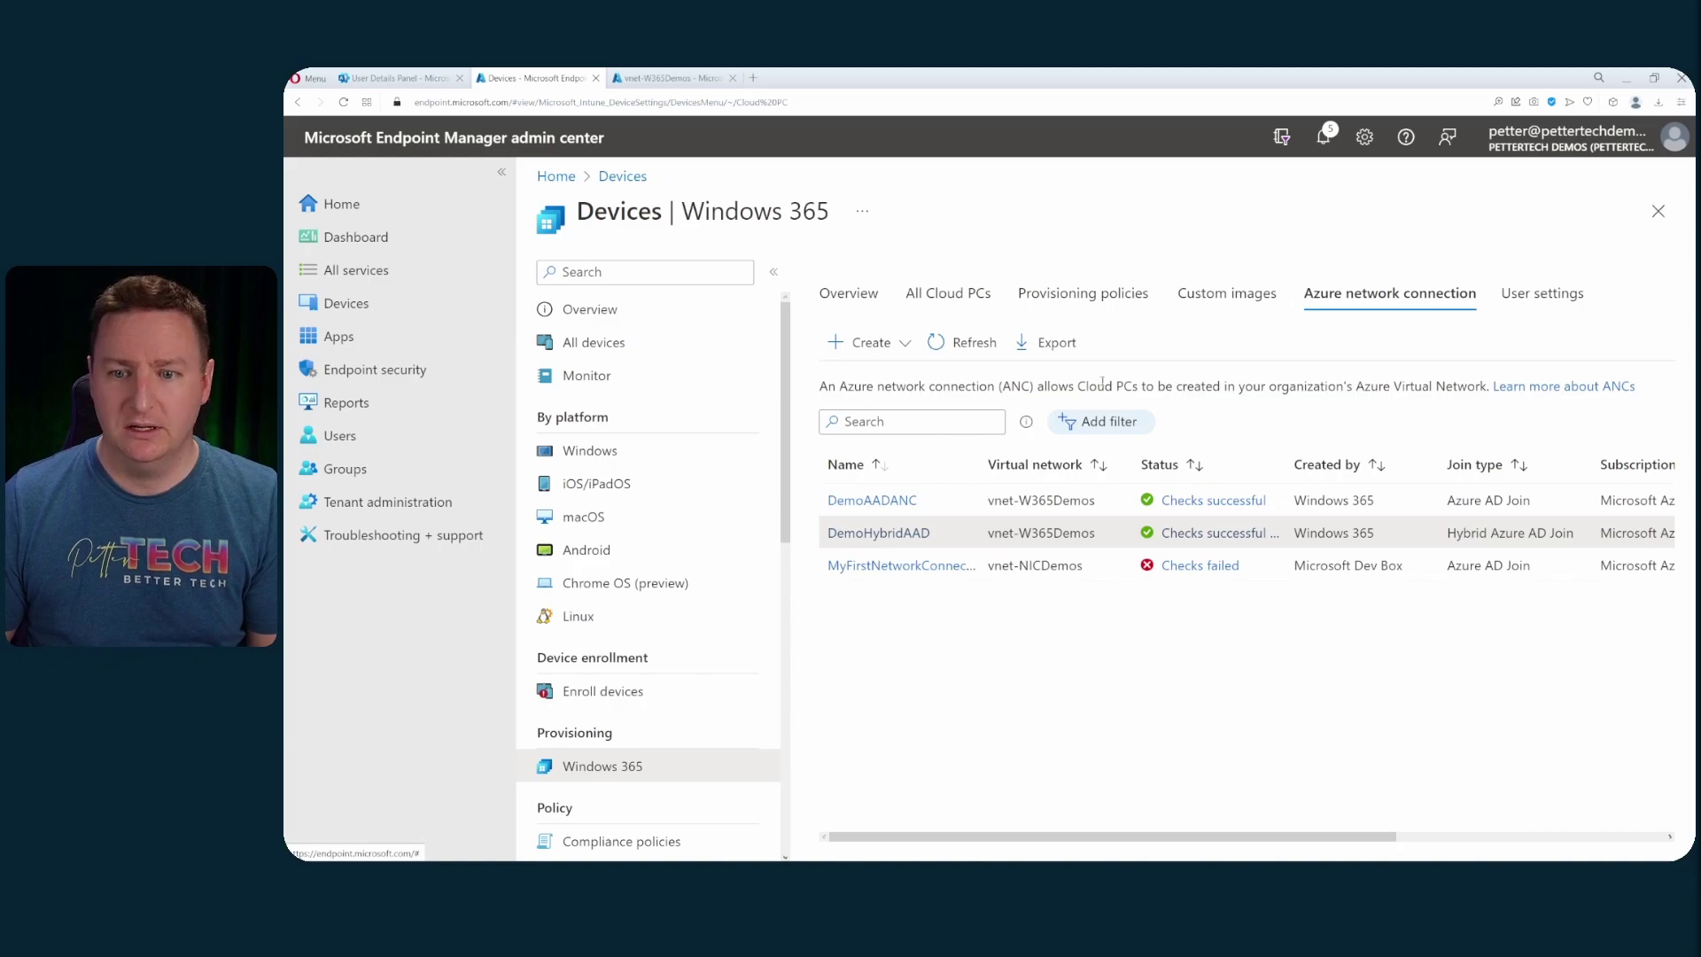
- Start provisioning policy DemoHybrid with Hybrid Azure AD Join on the DemoHybridAAD connection
click(1084, 295)
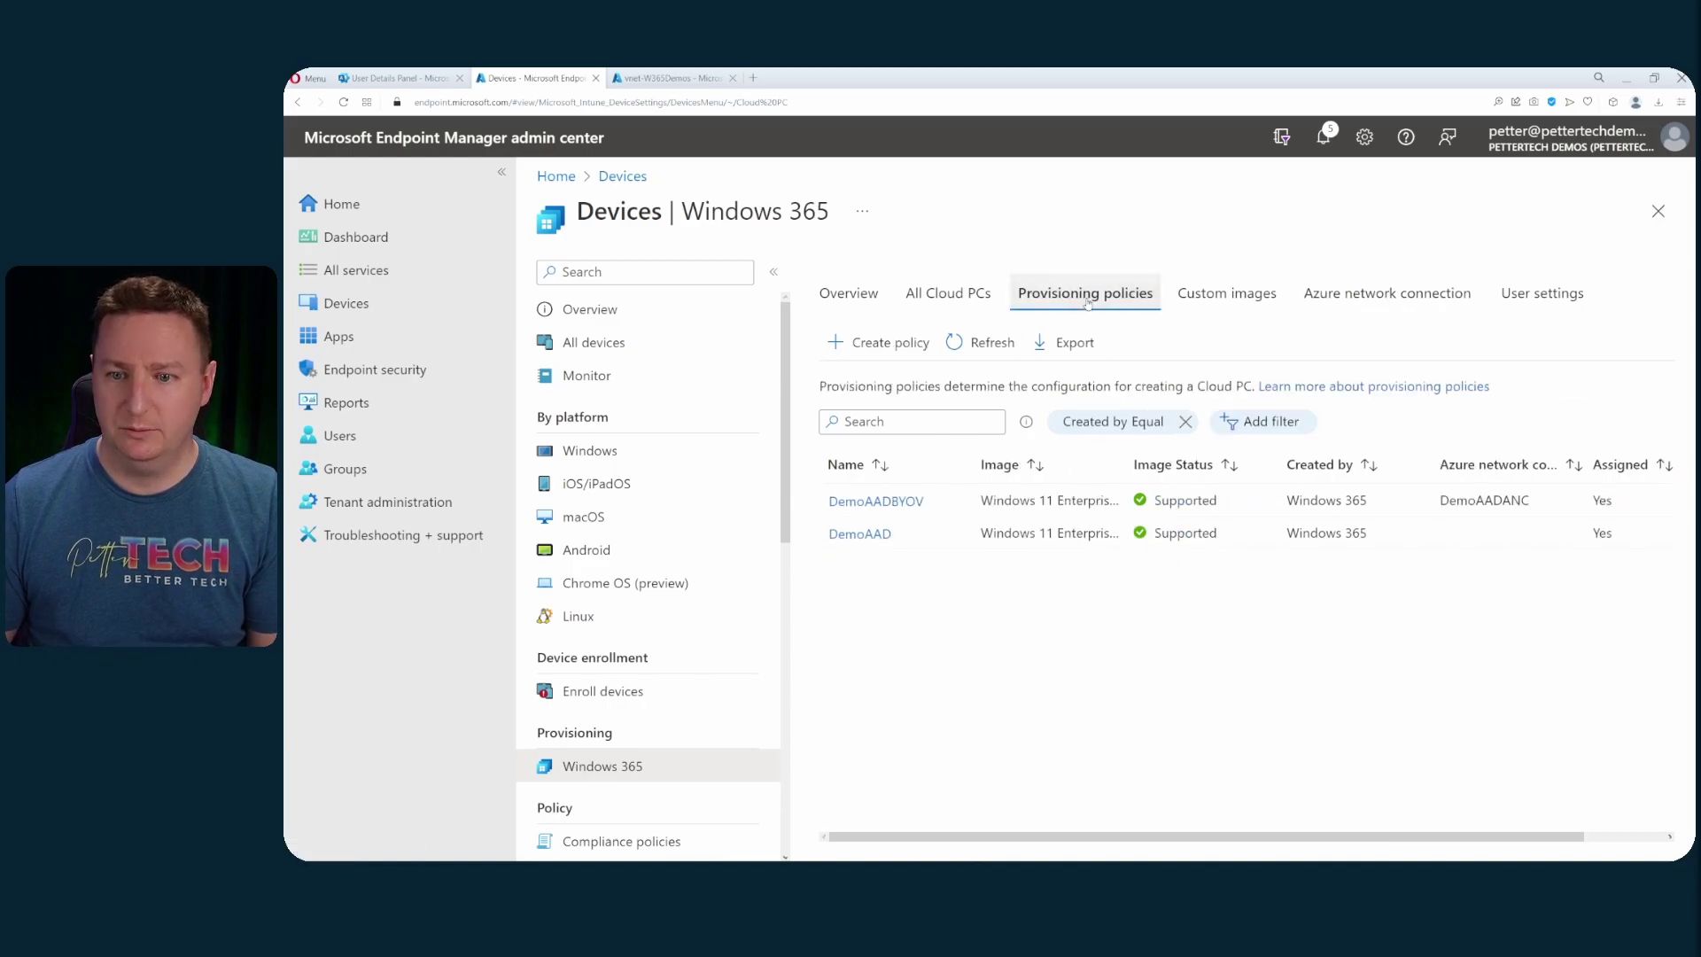
click(896, 352)
click(842, 386)
text(DemoHybrid)
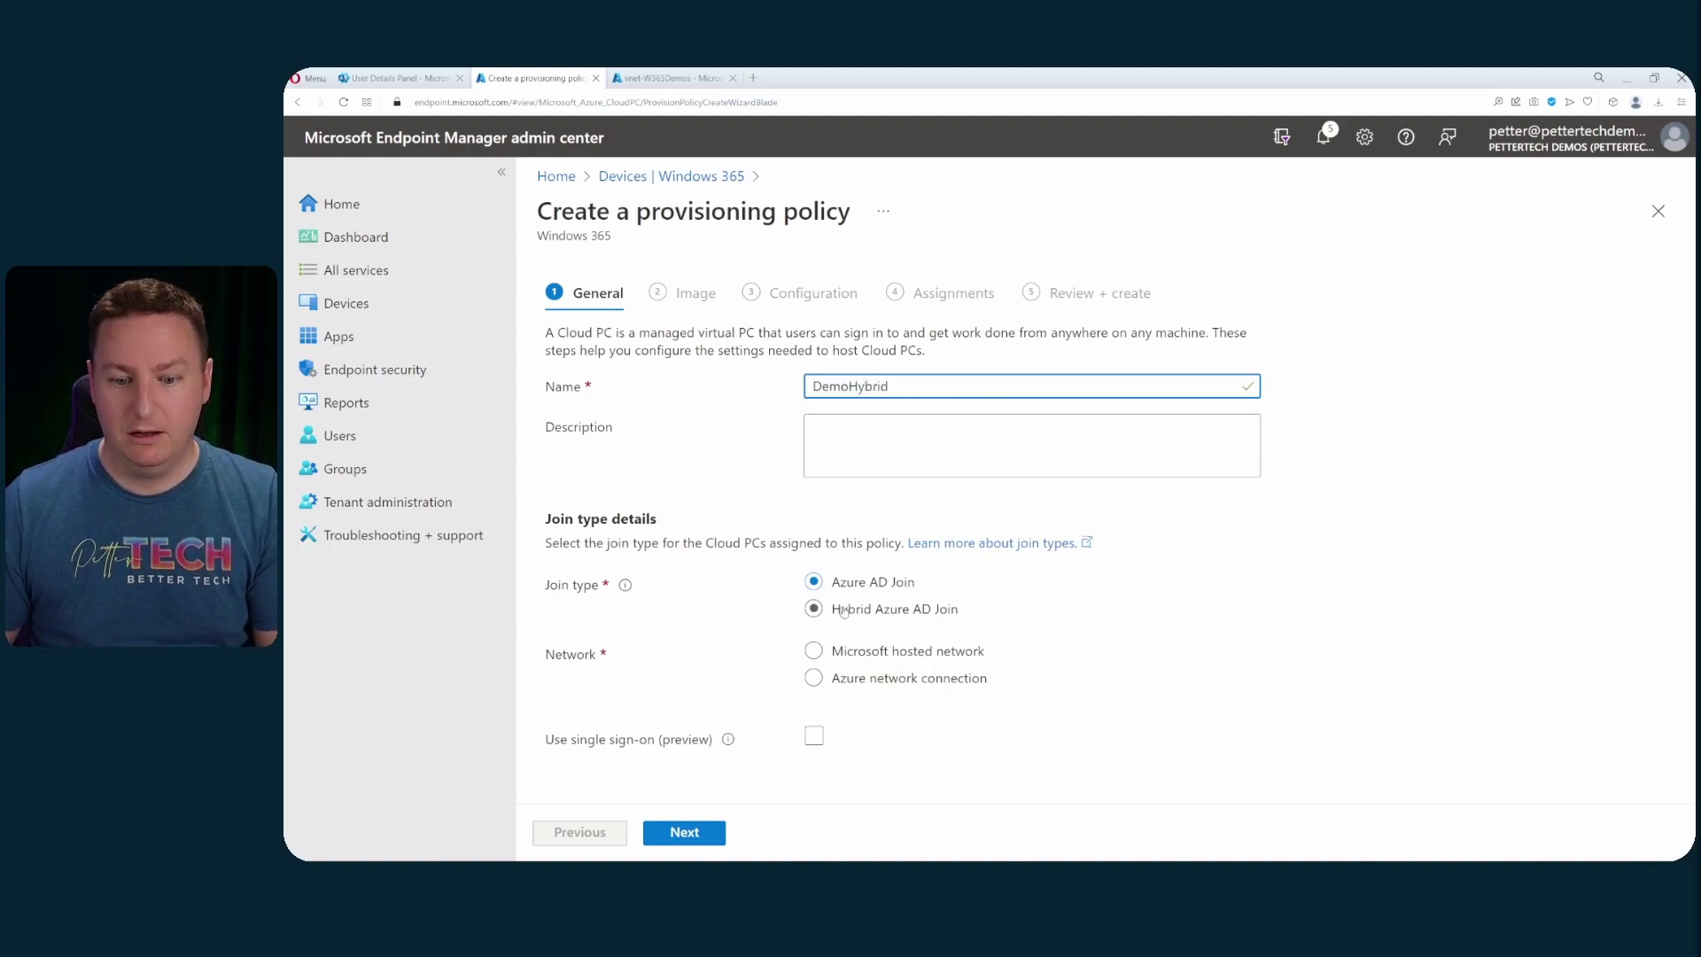
click(893, 619)
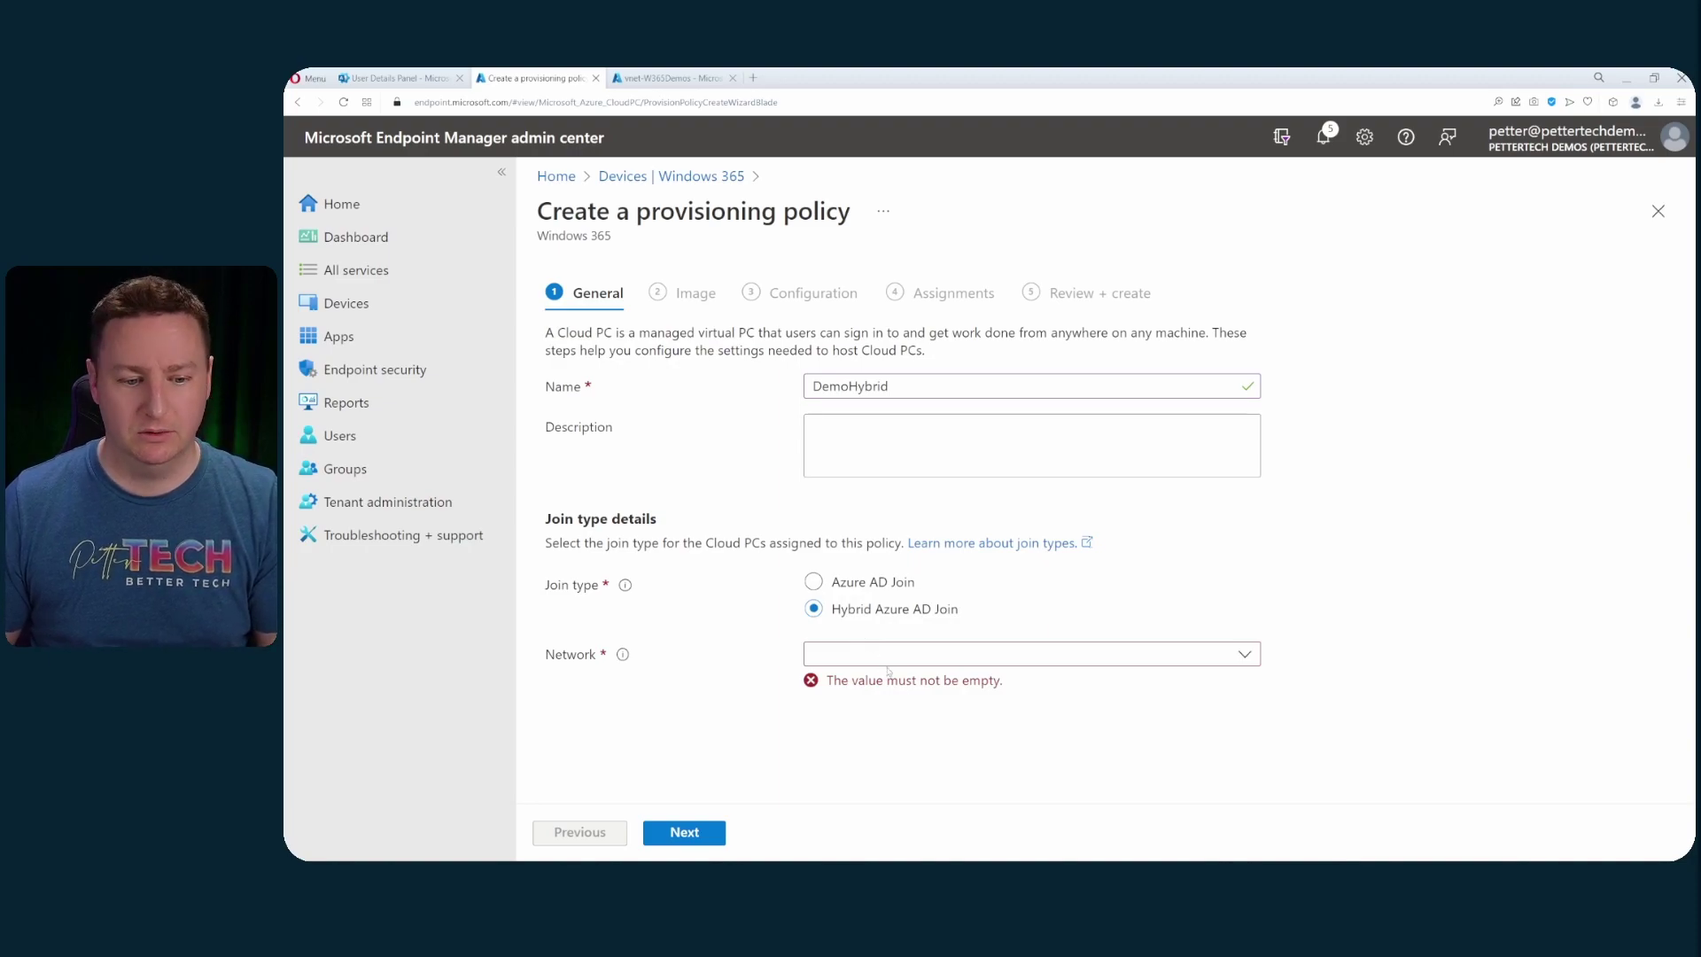
click(935, 659)
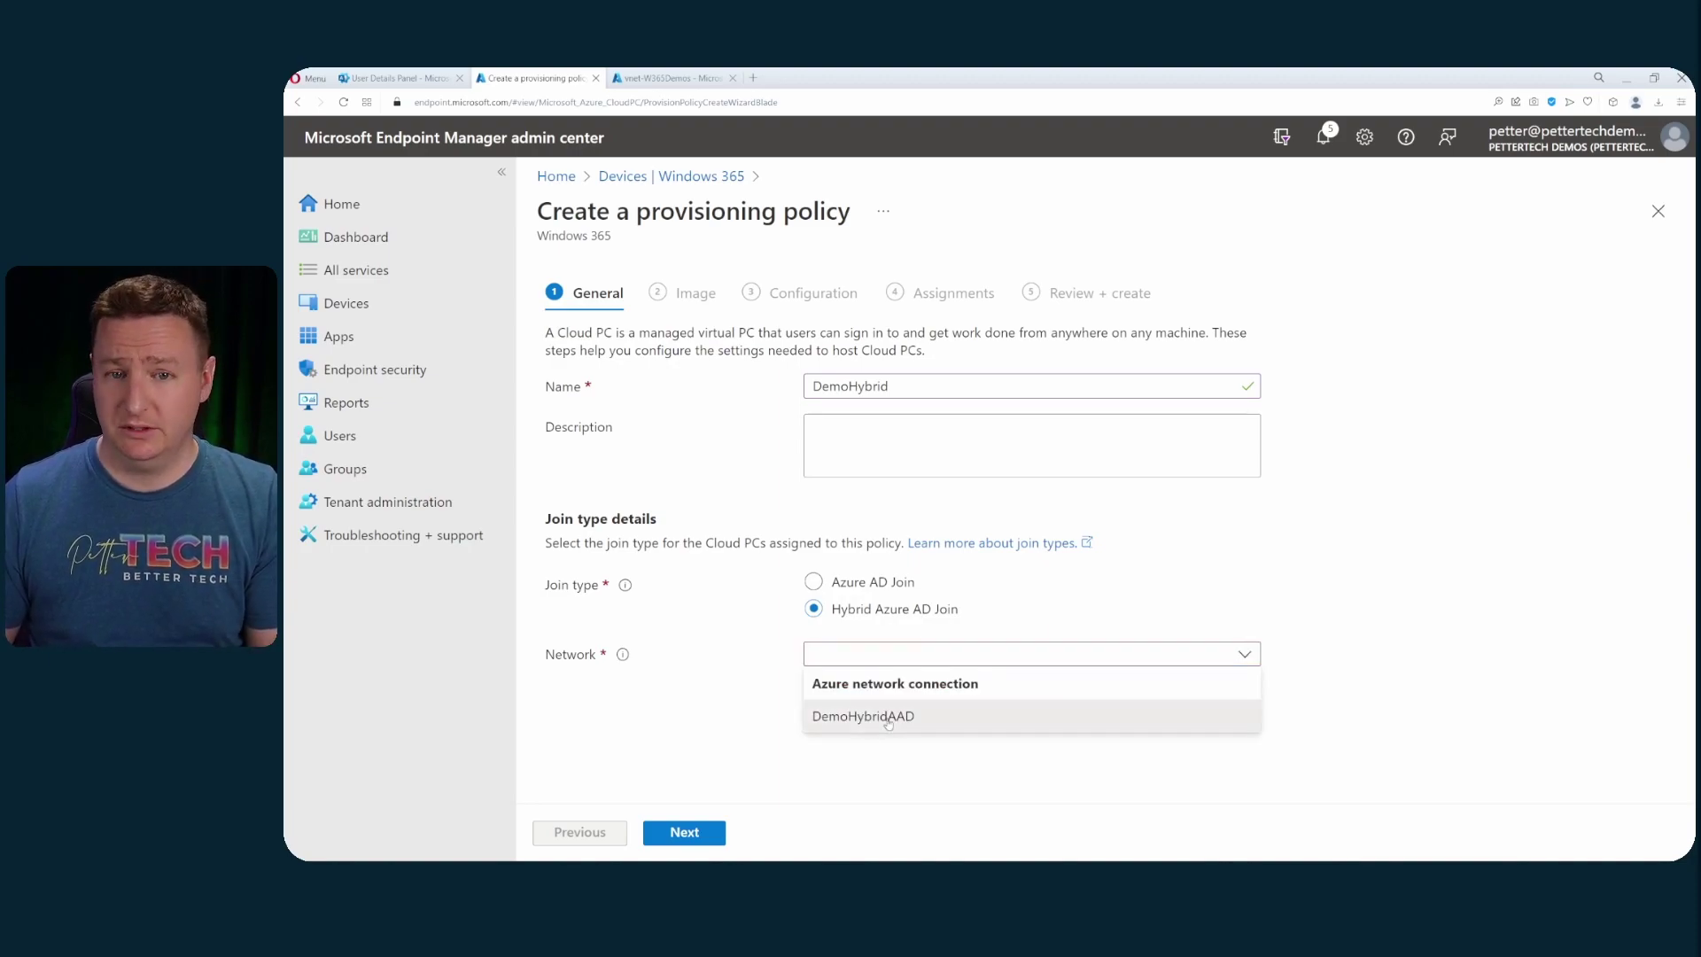
click(889, 720)
- Keep the default image and configuration, assign group W365-HybridAAD, and create the policy
click(696, 835)
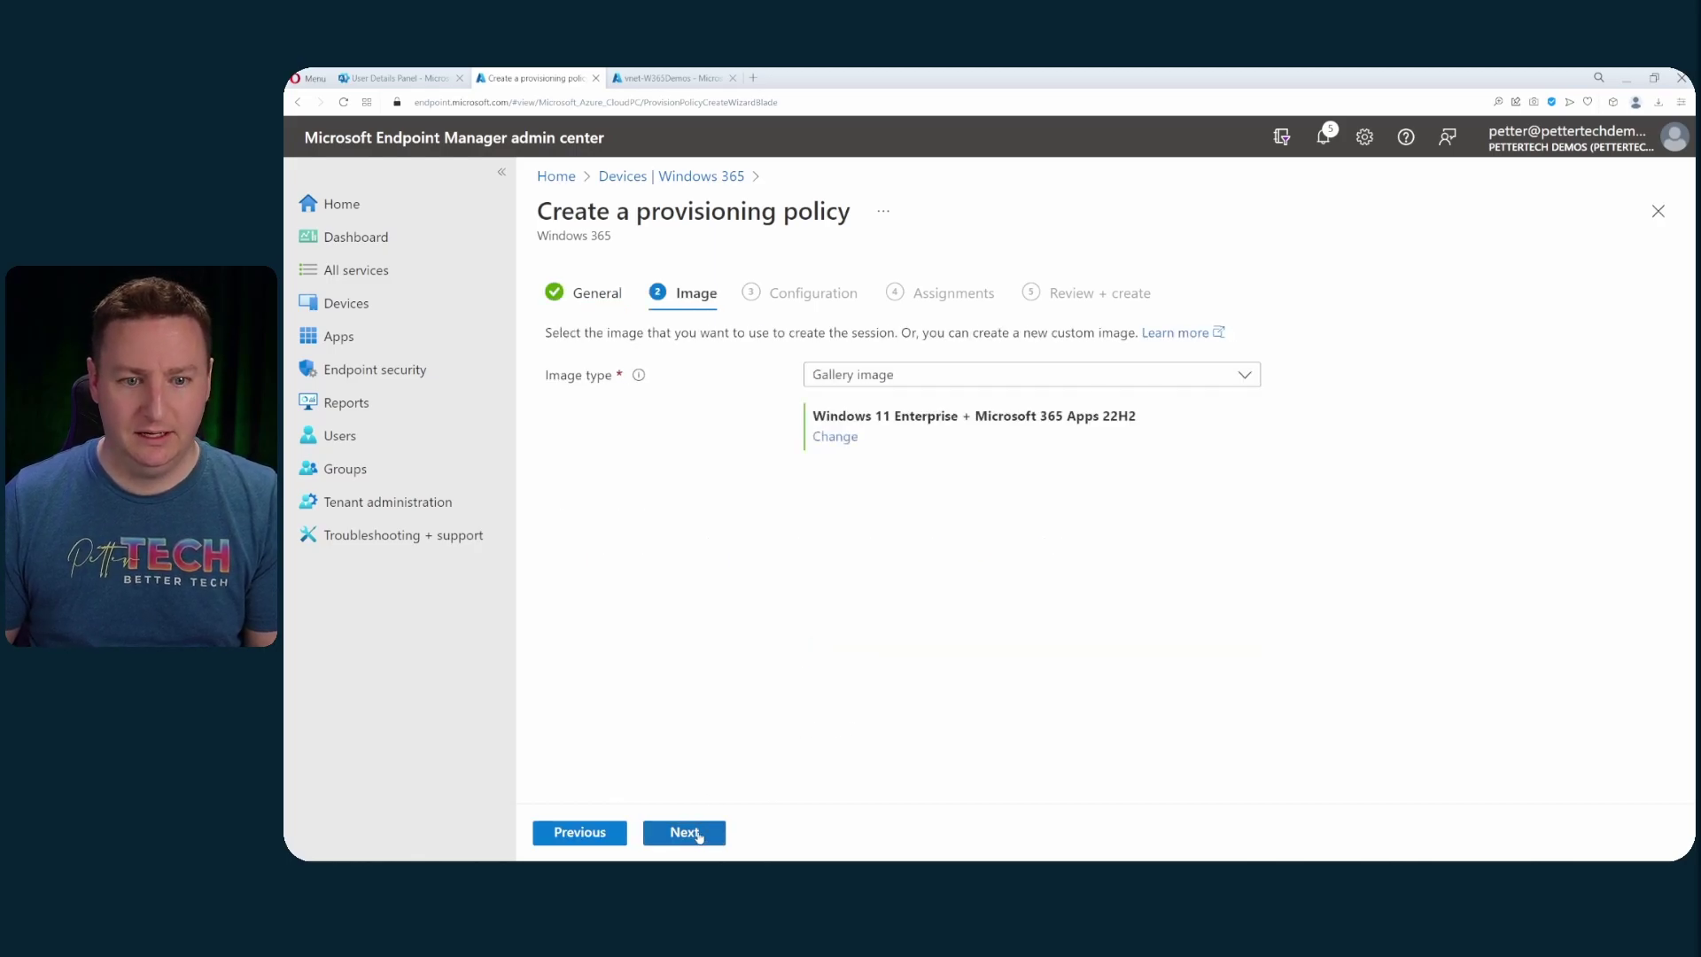
click(690, 835)
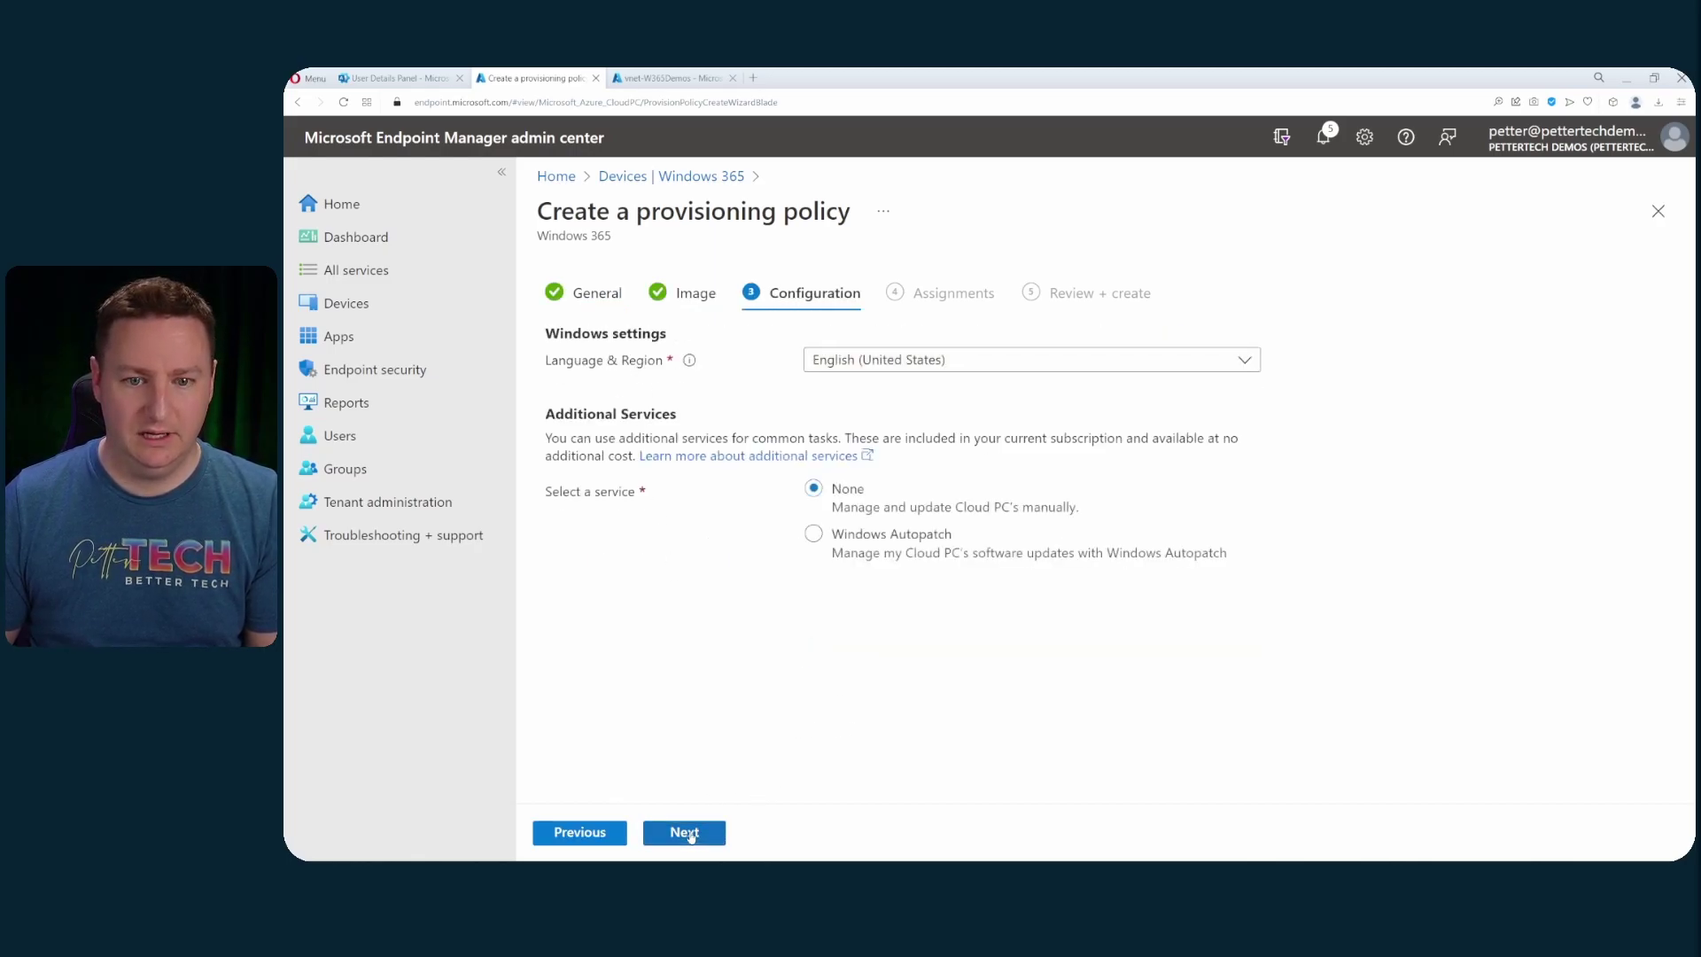
click(690, 835)
click(602, 410)
scroll(1409, 403, down, 5)
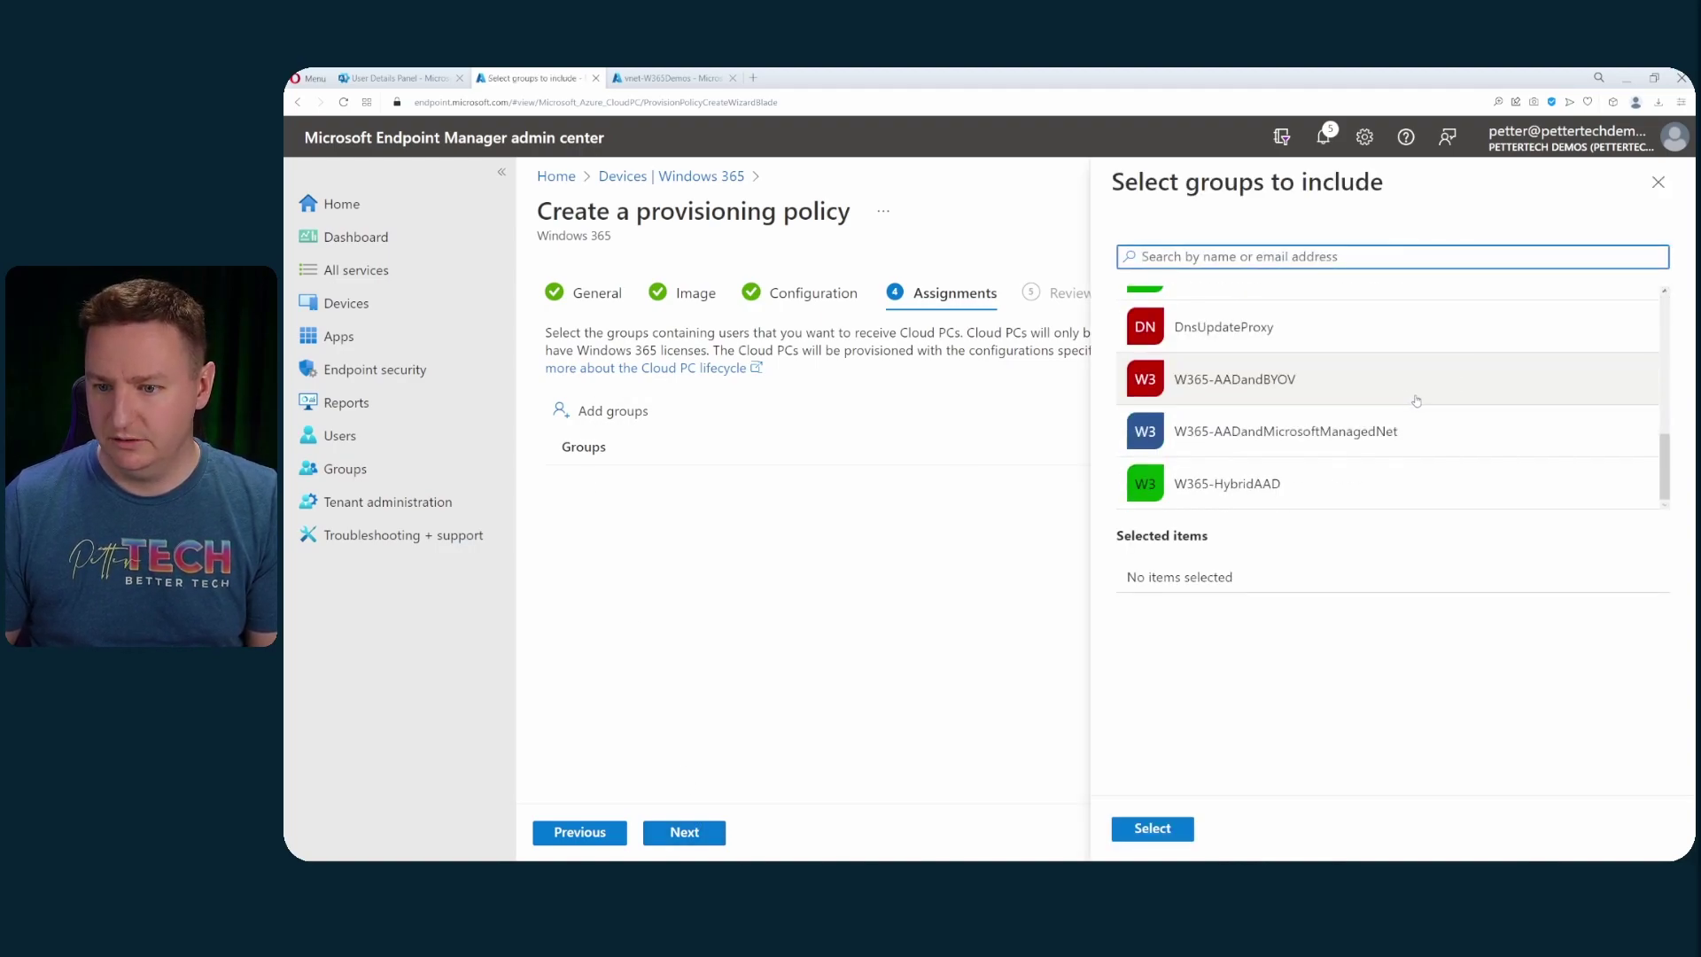
click(1304, 489)
click(1178, 833)
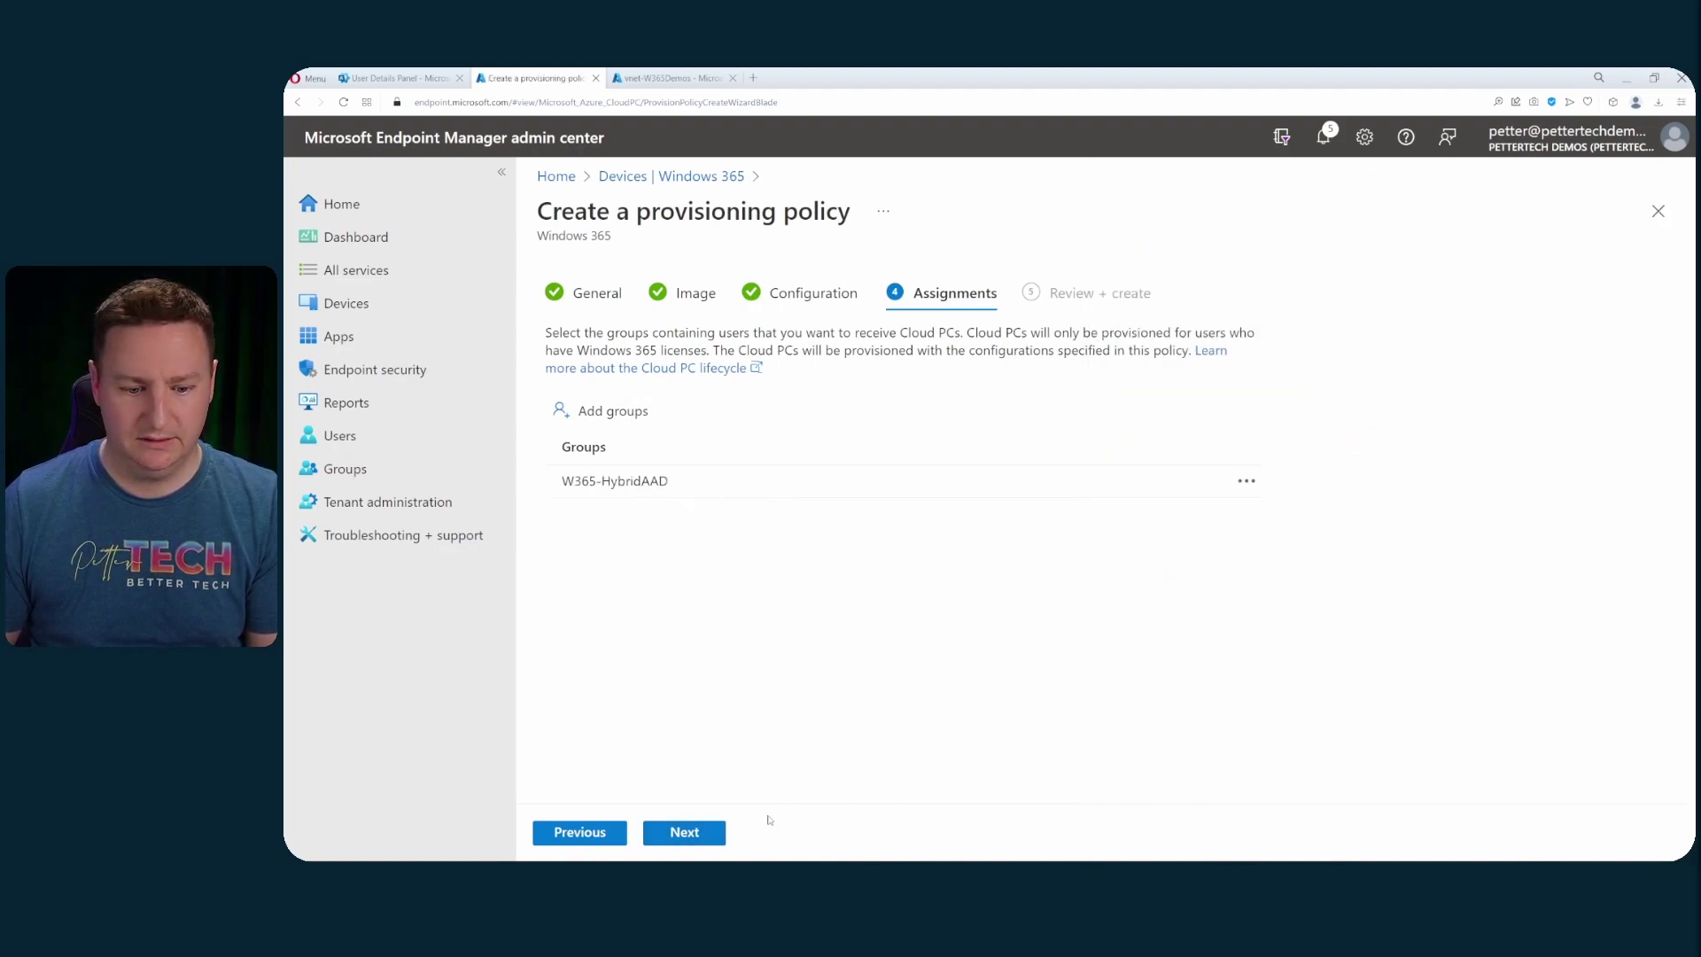
click(713, 835)
click(682, 833)
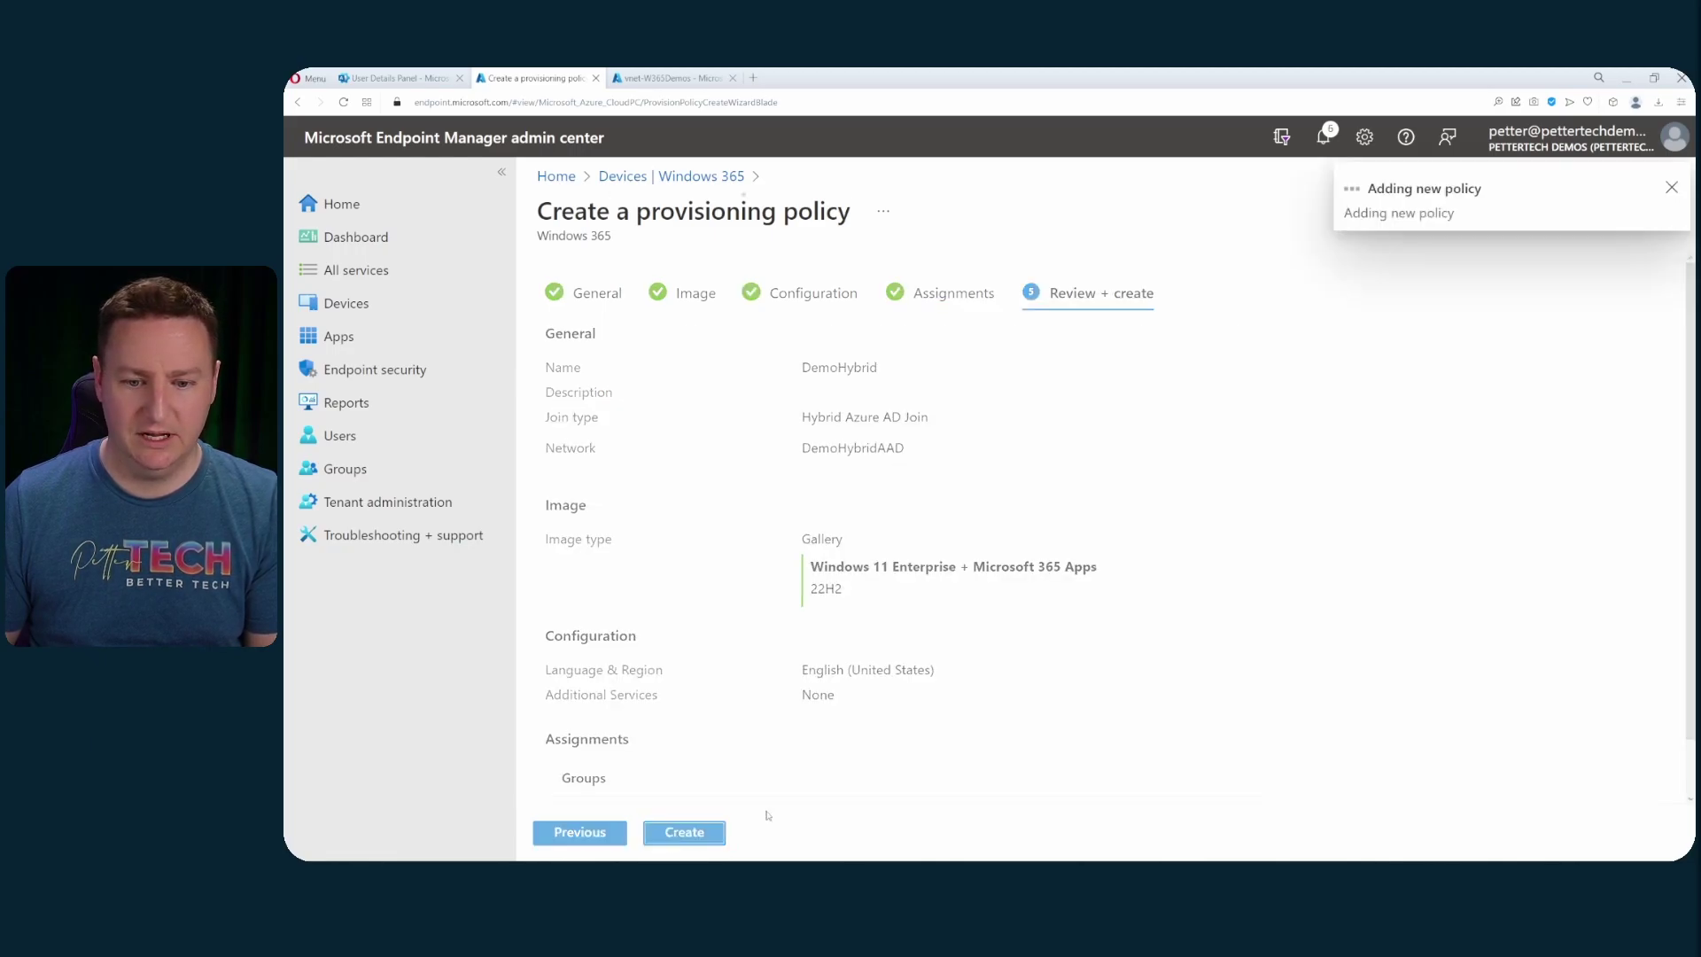